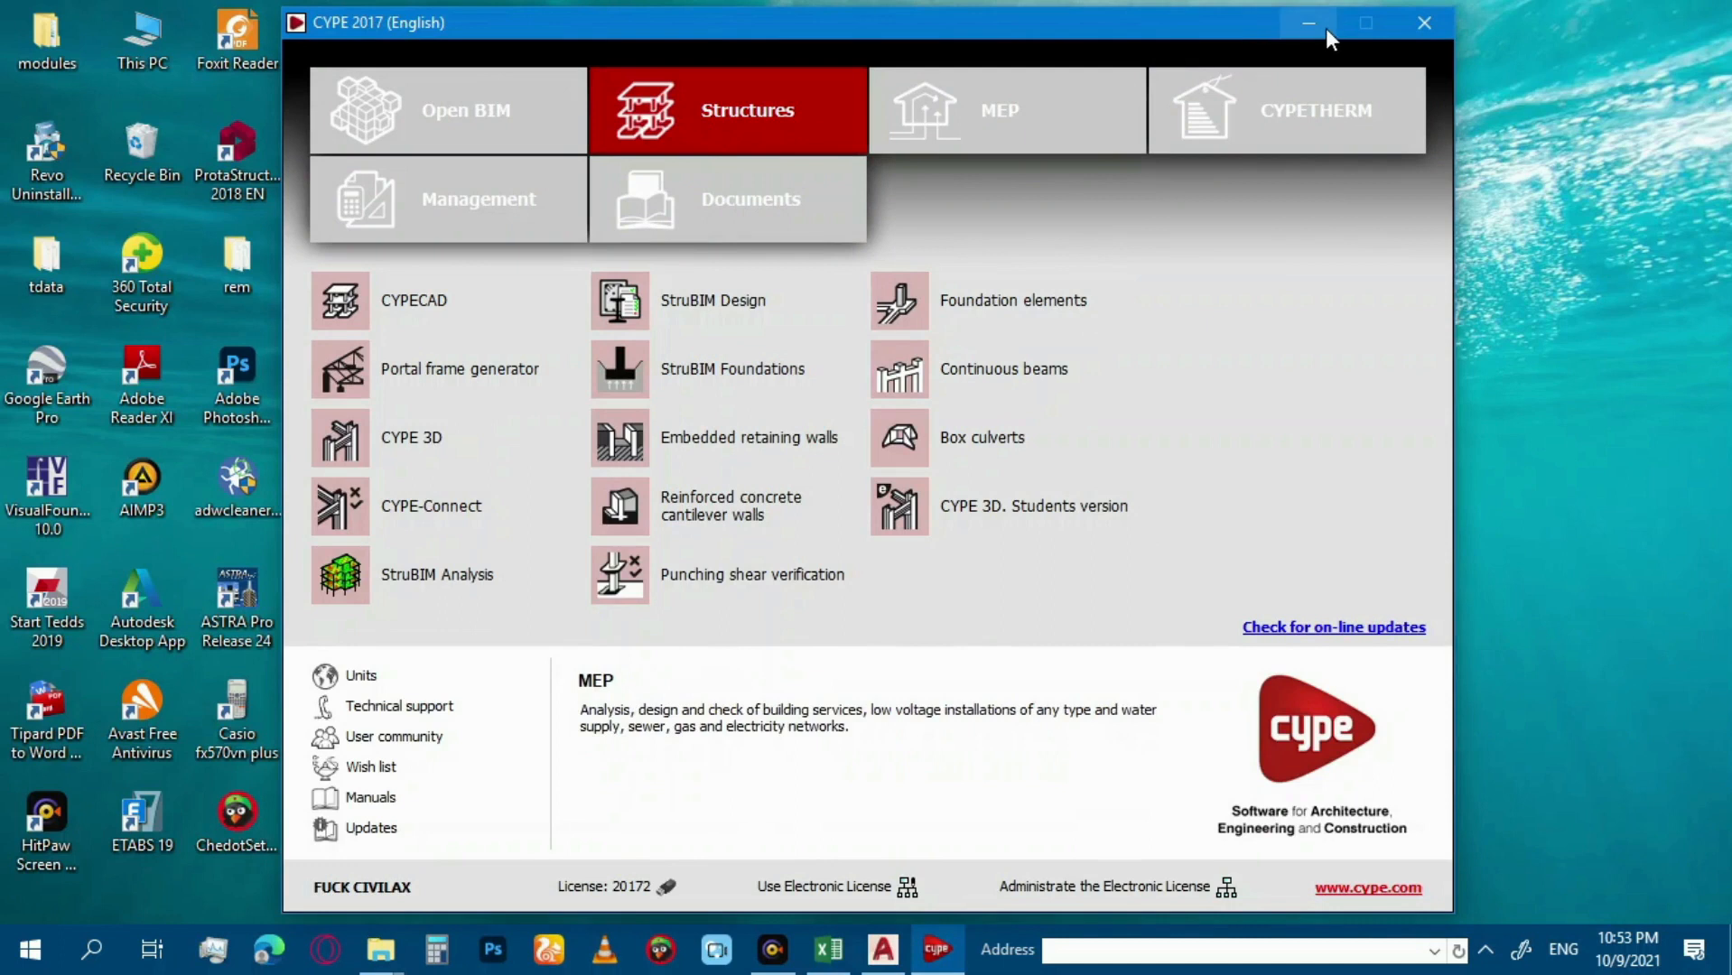
left_click(1318, 25)
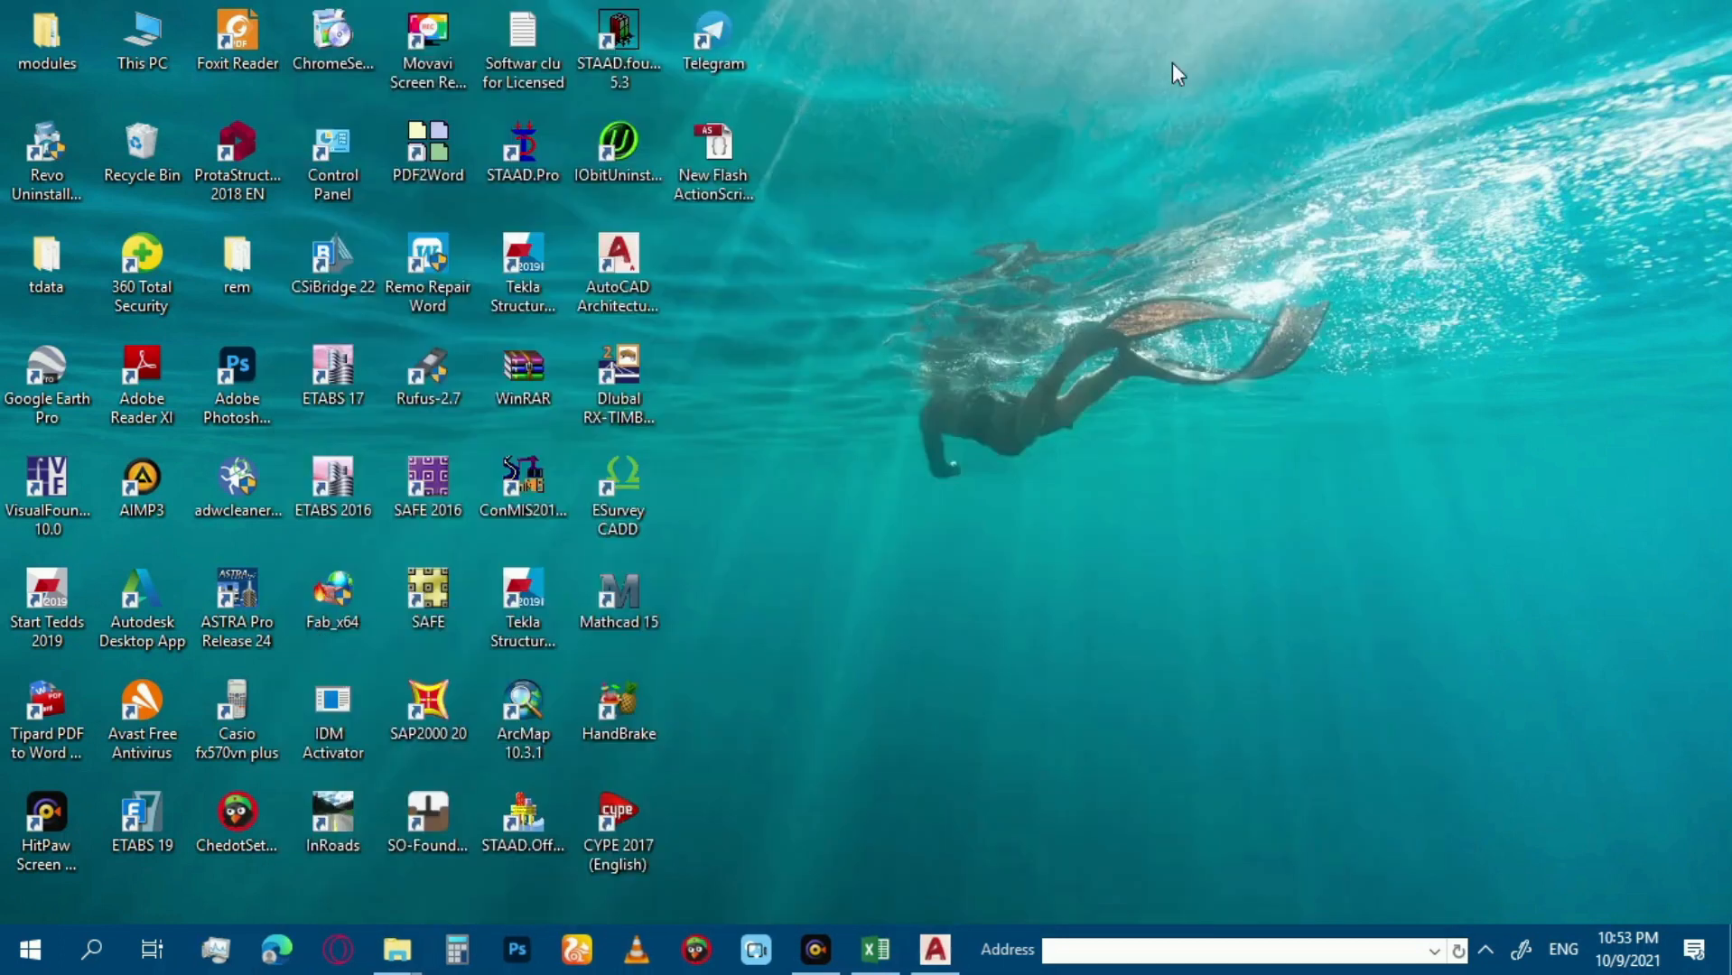
right_click(617, 831)
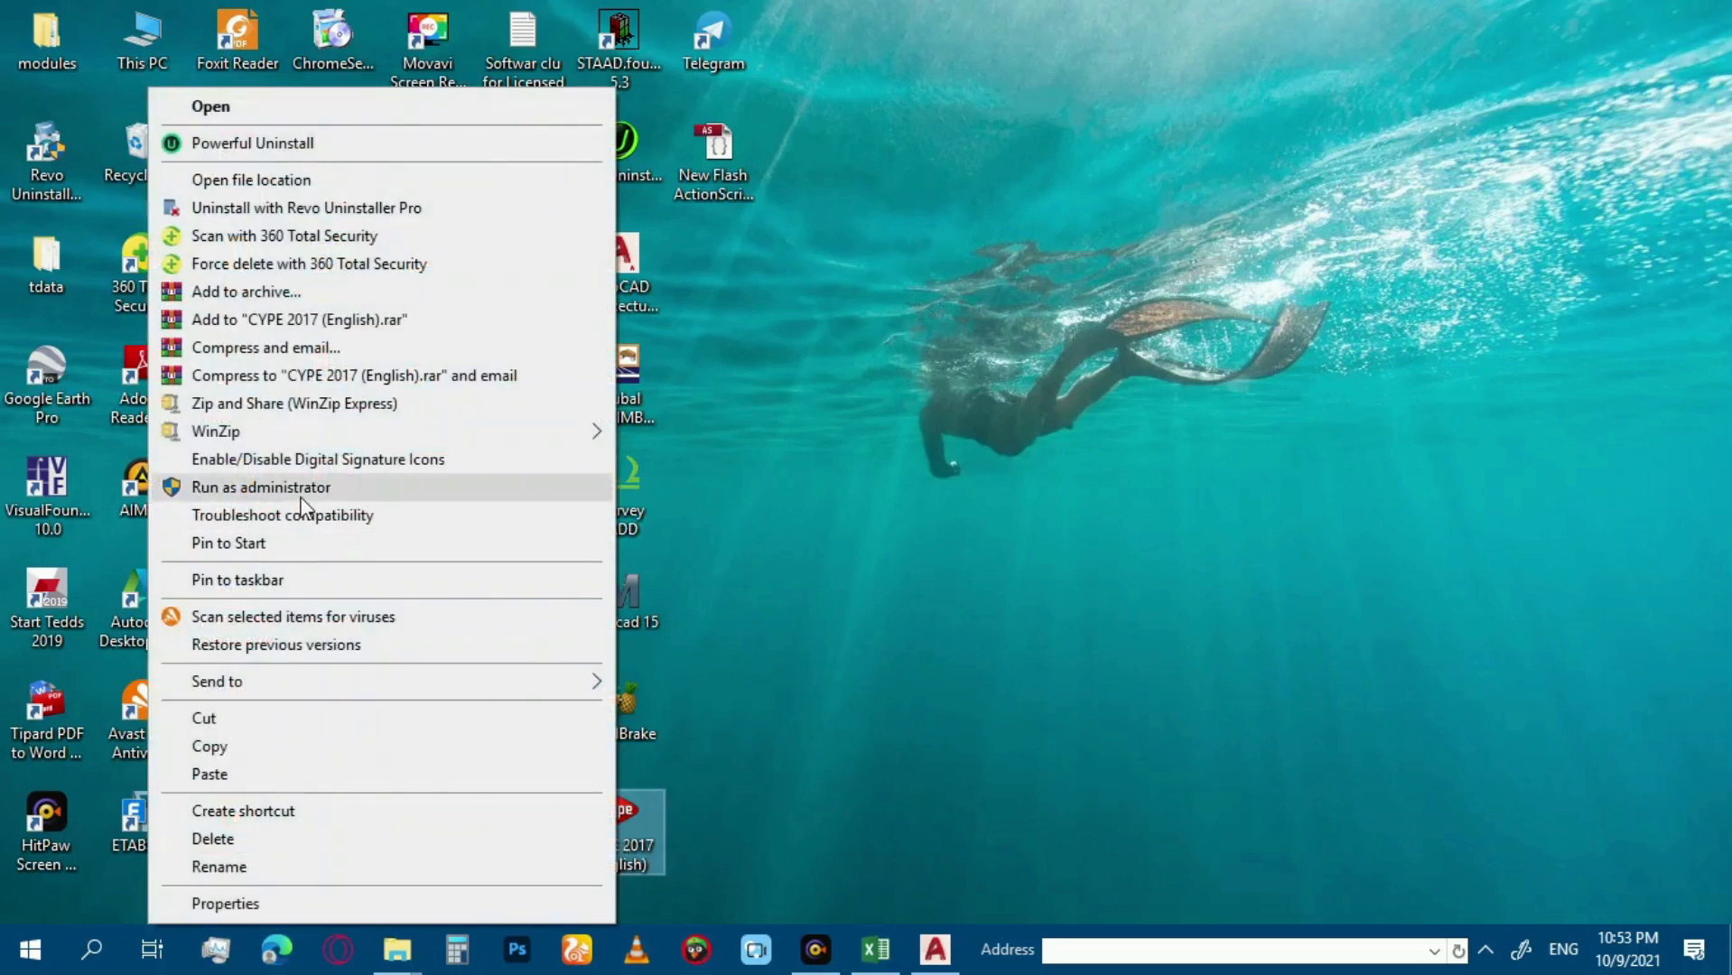
left_click(869, 516)
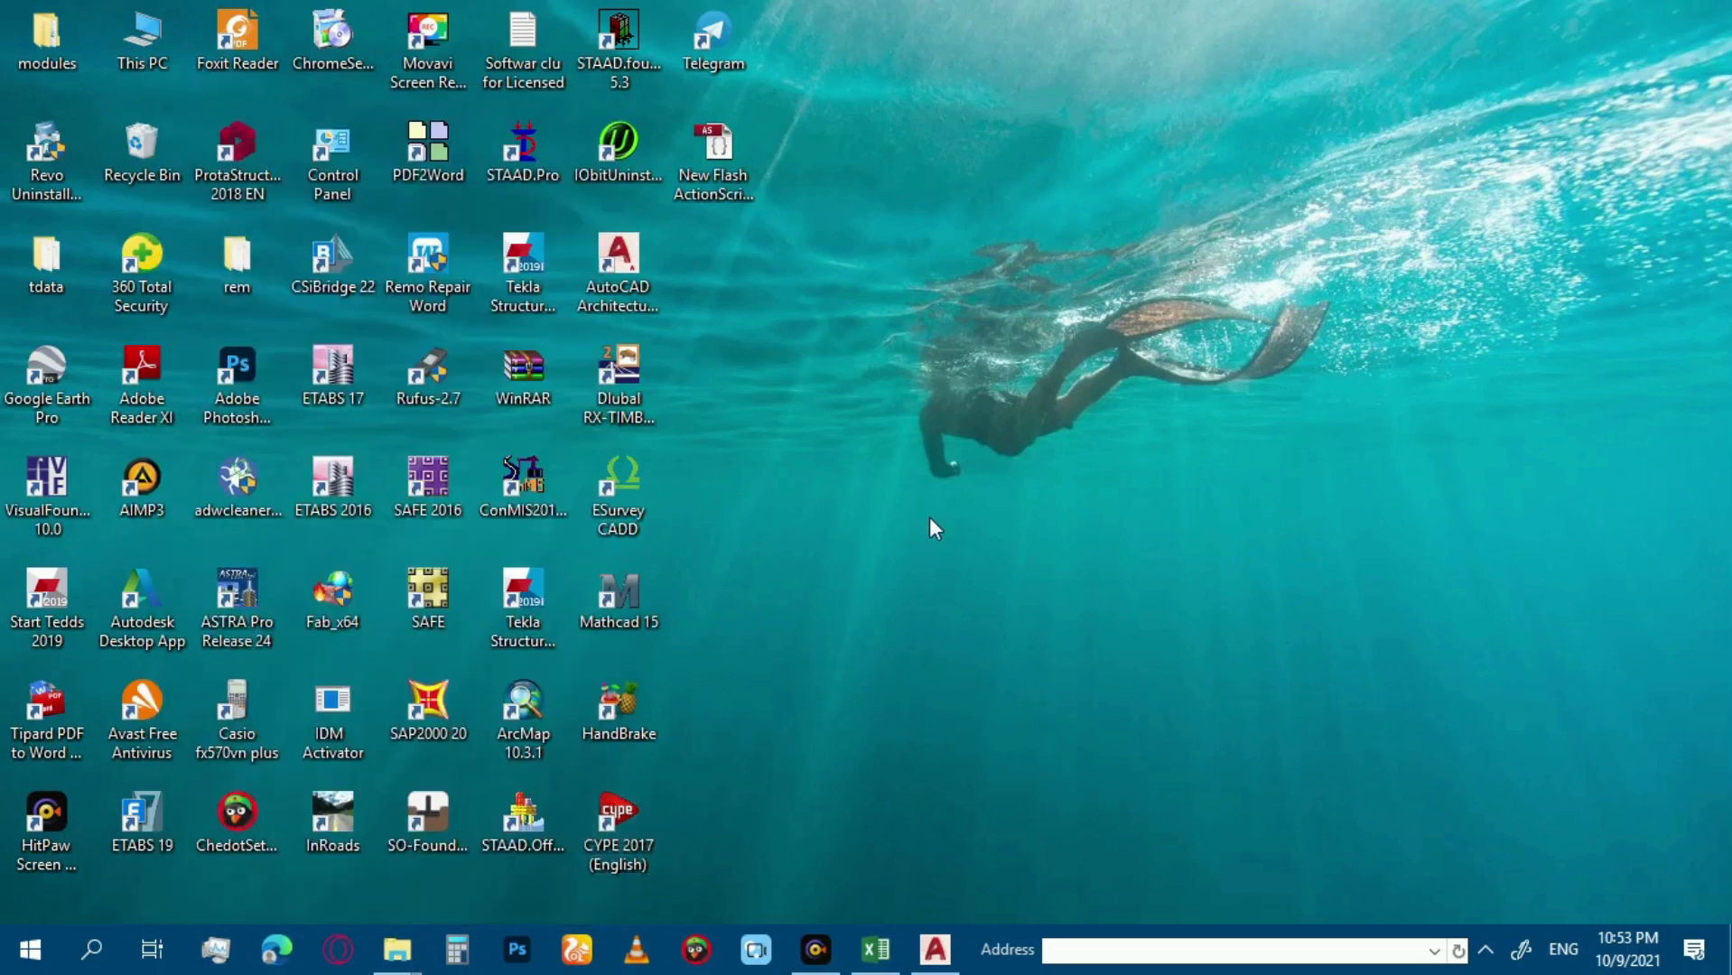
left_click(1488, 950)
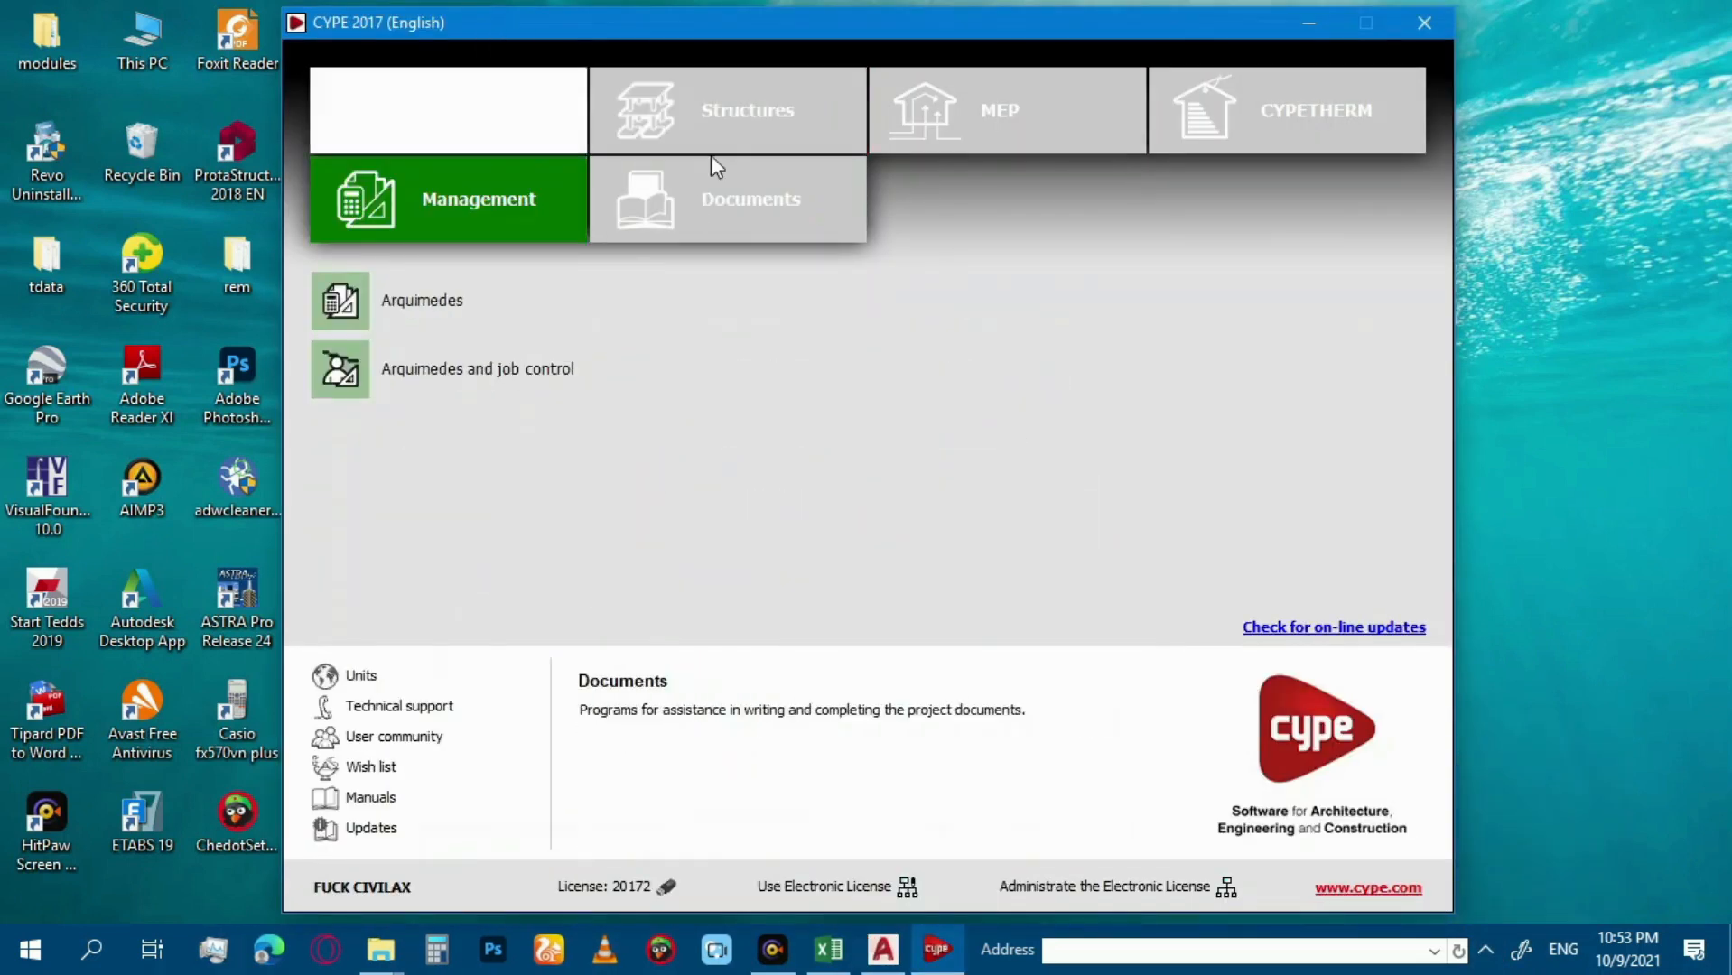
Open the Box culverts program from the Structures group and create the project "Box culvert 1" with the Assistant for straight culverts.
mouse_move(749, 107)
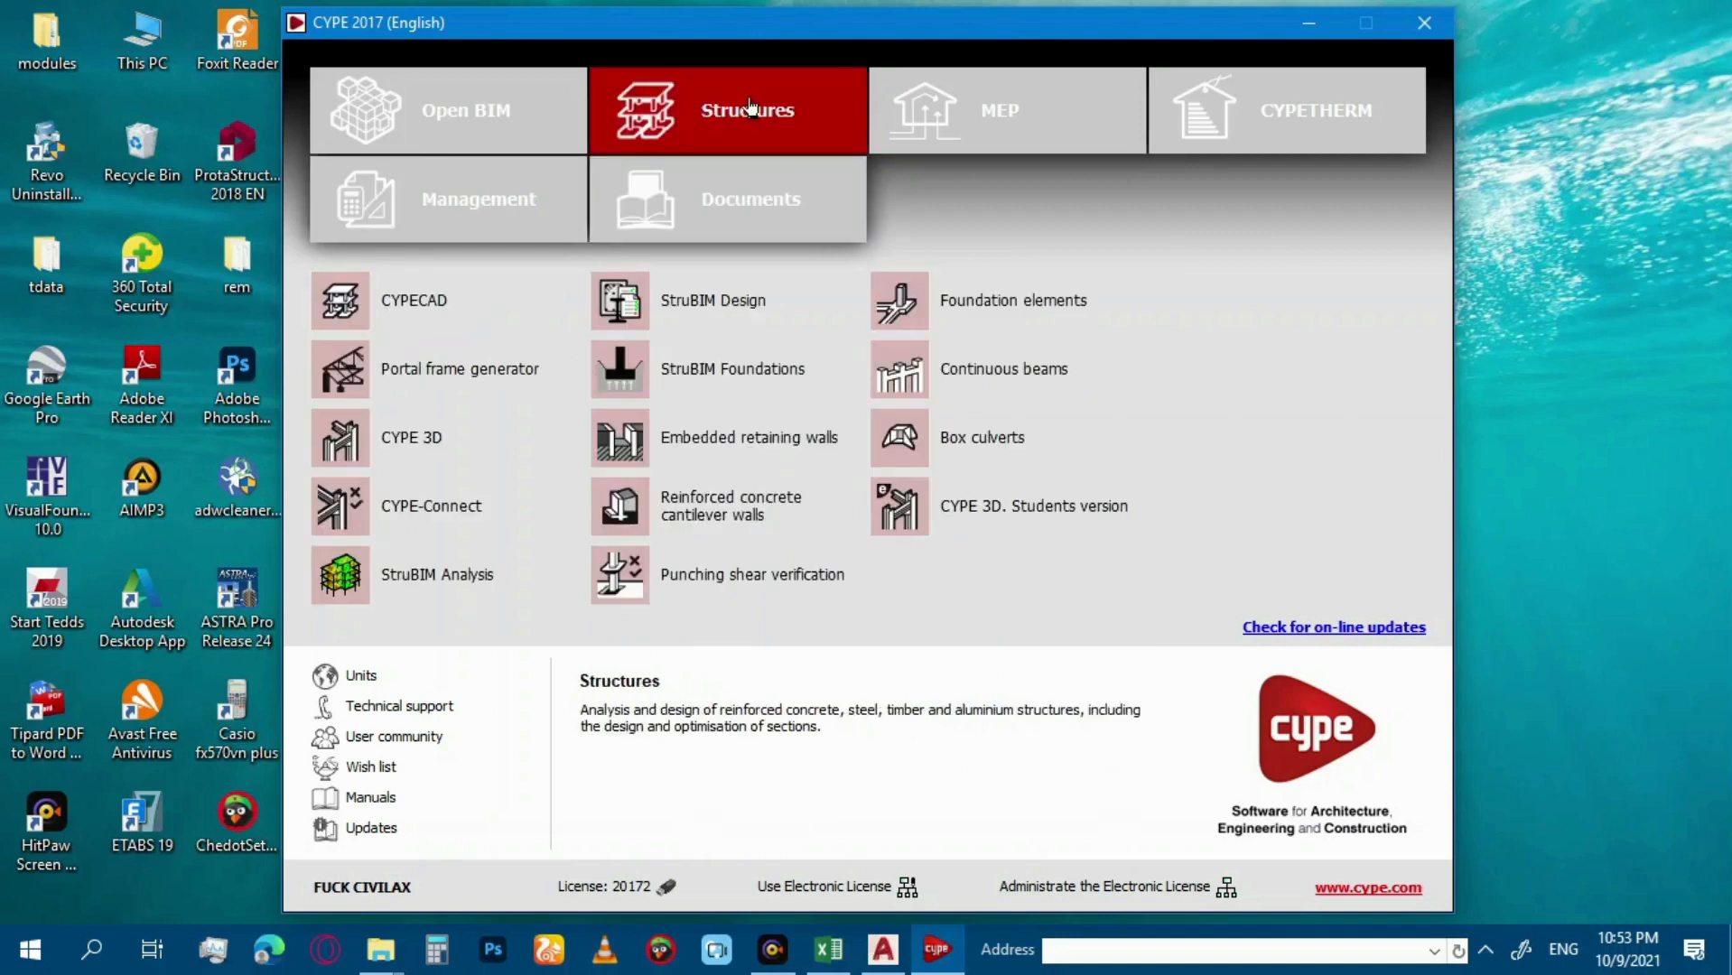
left_click(1018, 464)
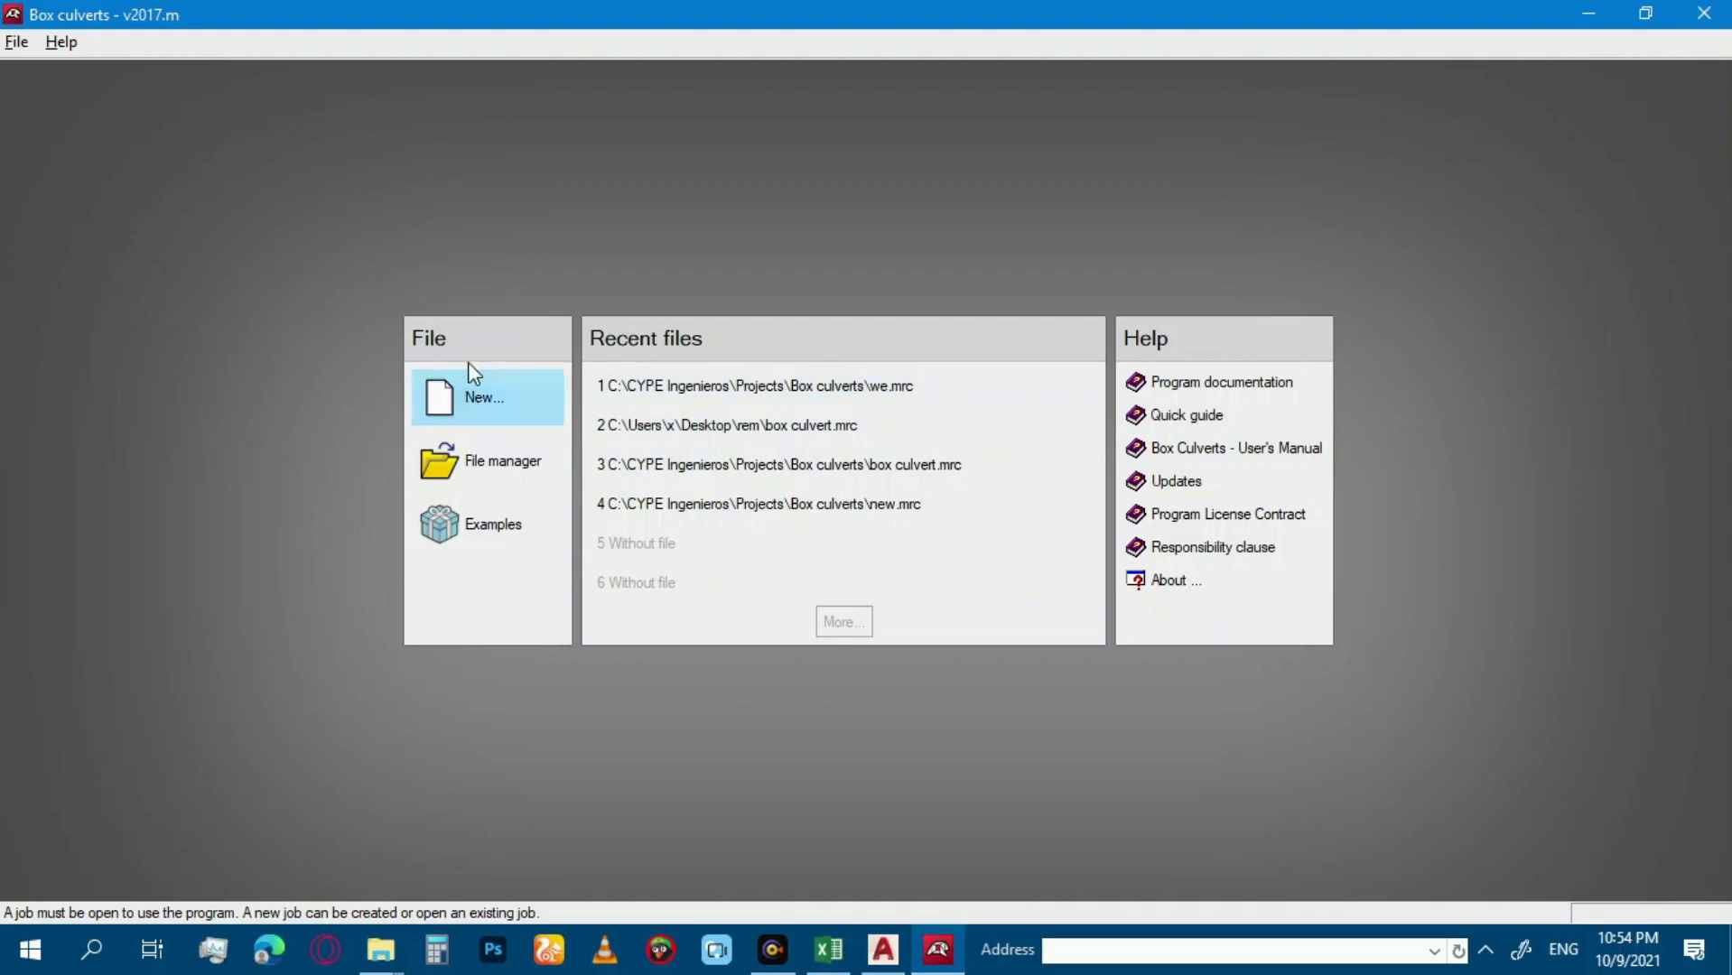
left_click(481, 390)
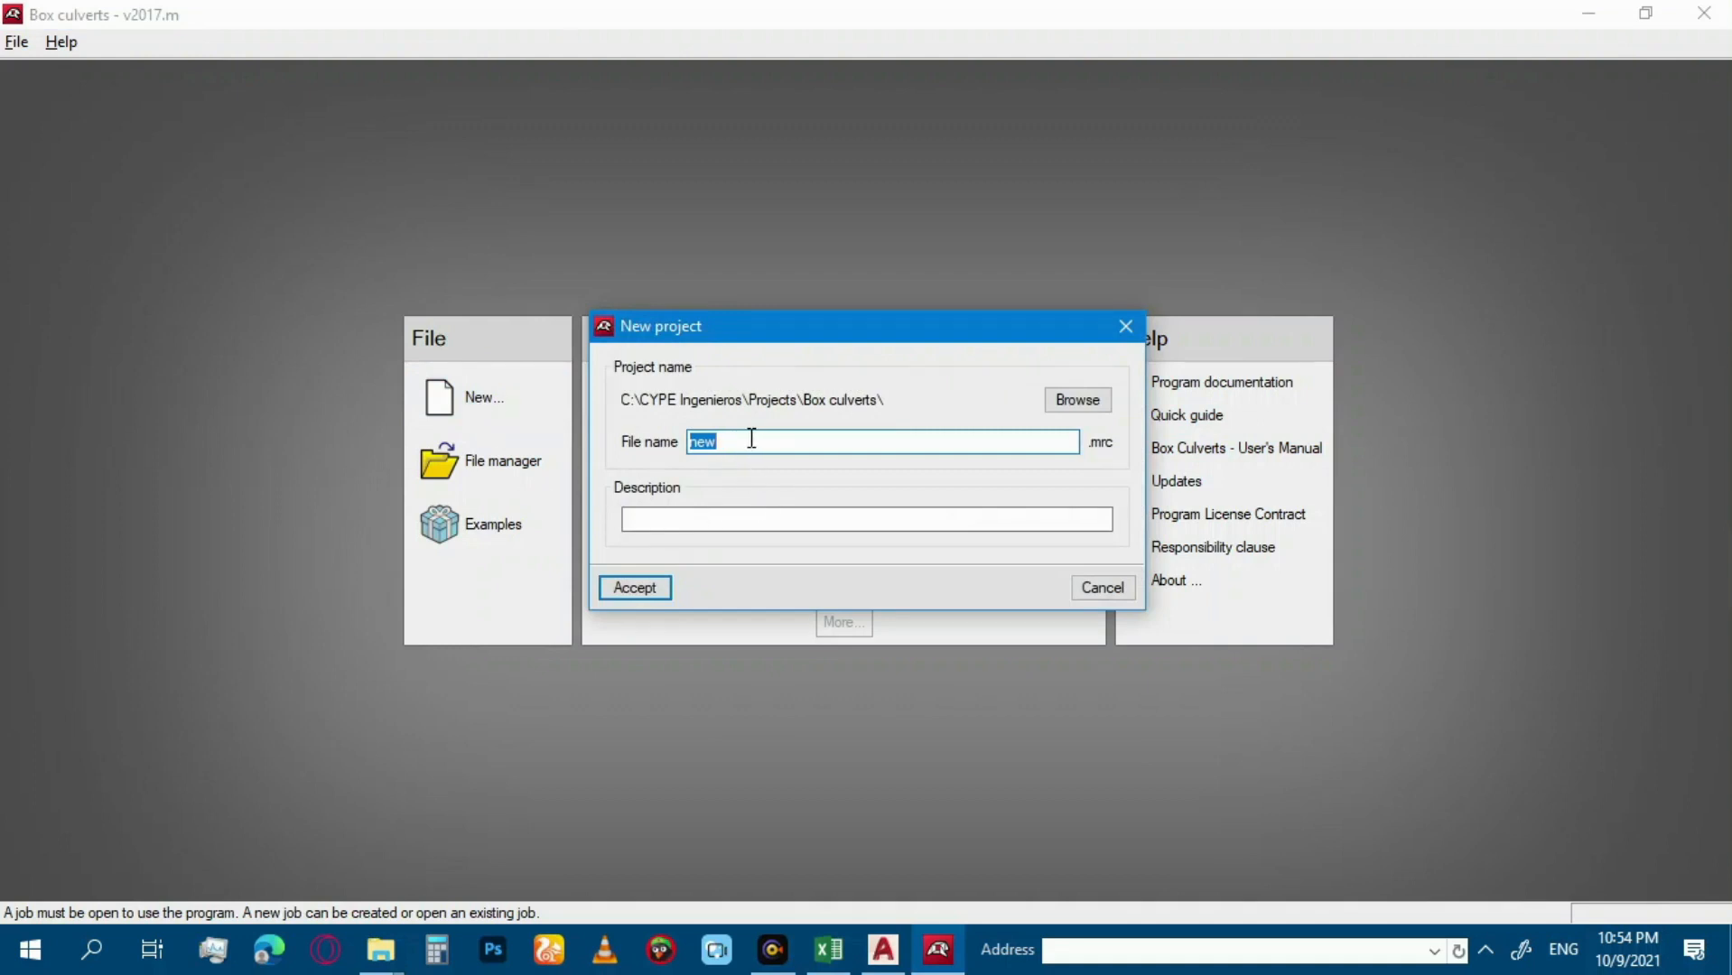
type("Box culvert 1")
left_click(698, 514)
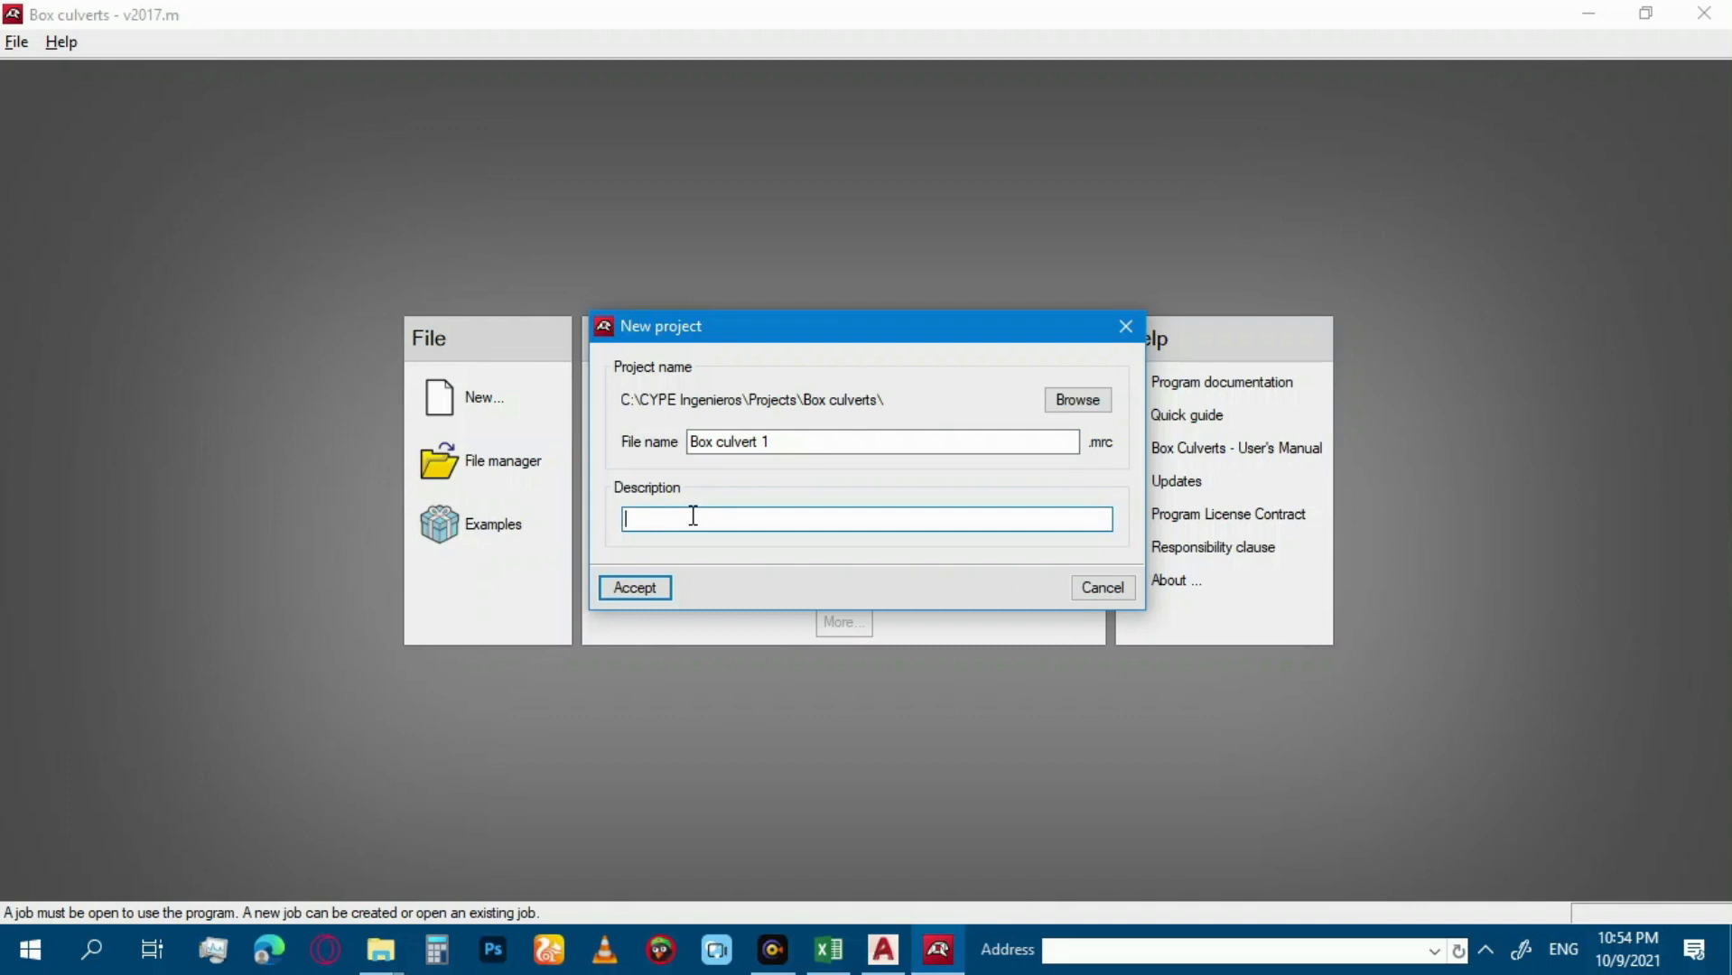
left_click(635, 593)
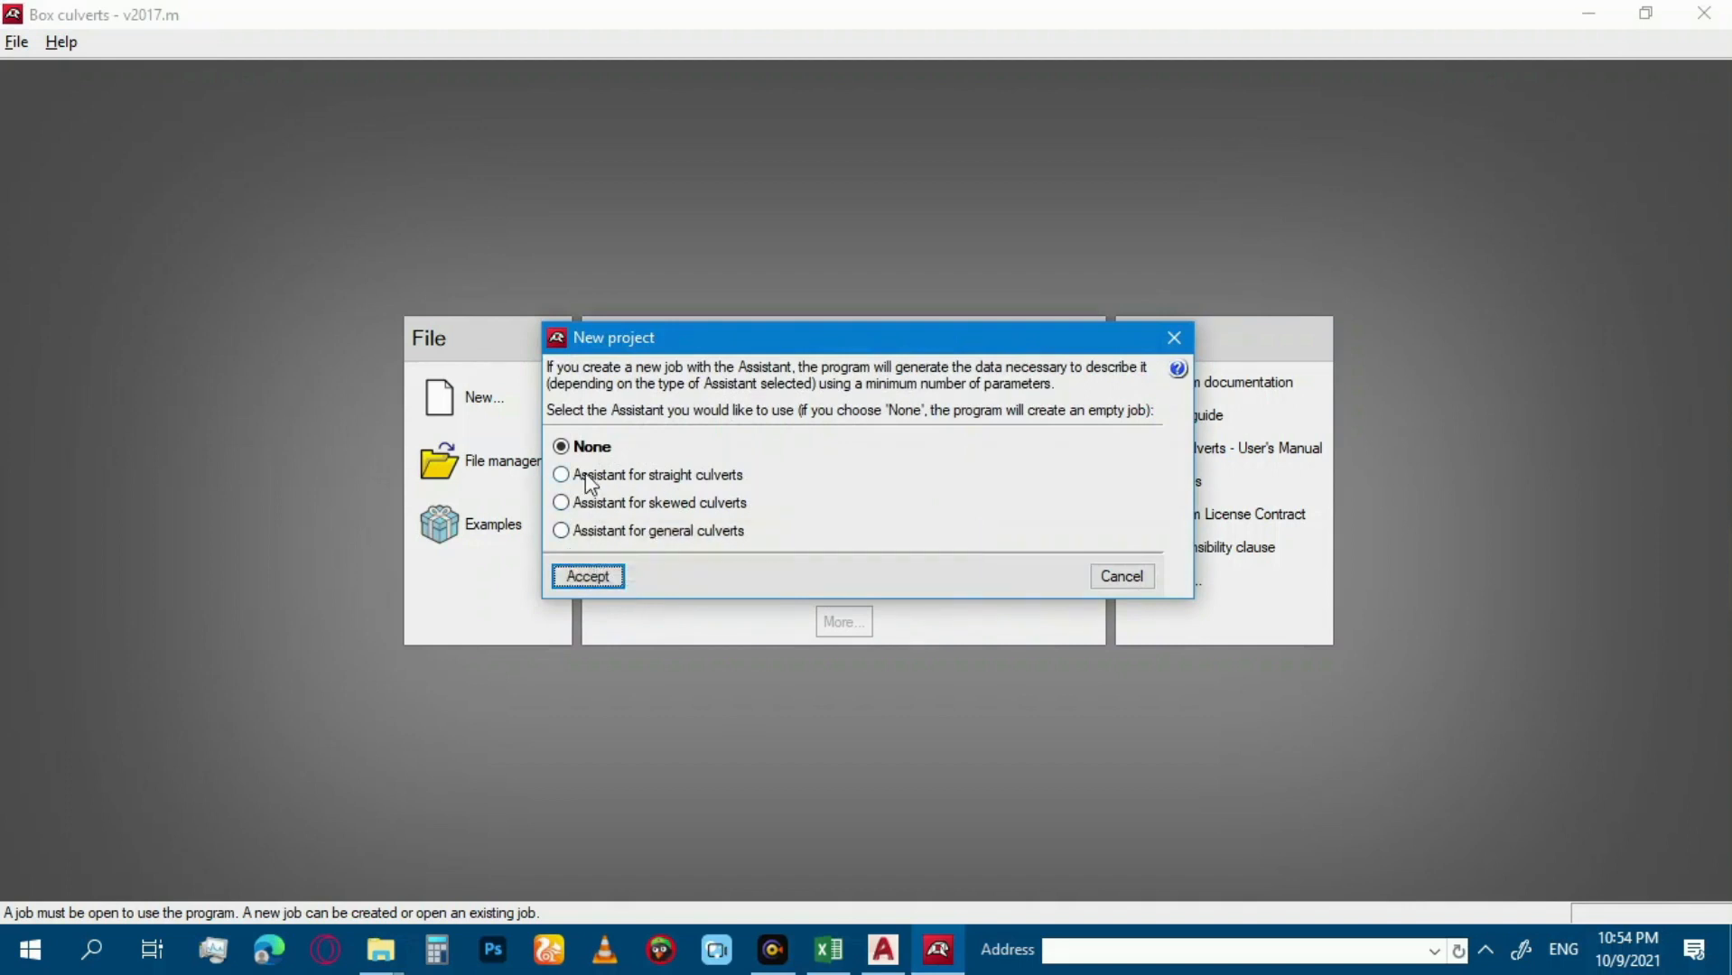
left_click(737, 479)
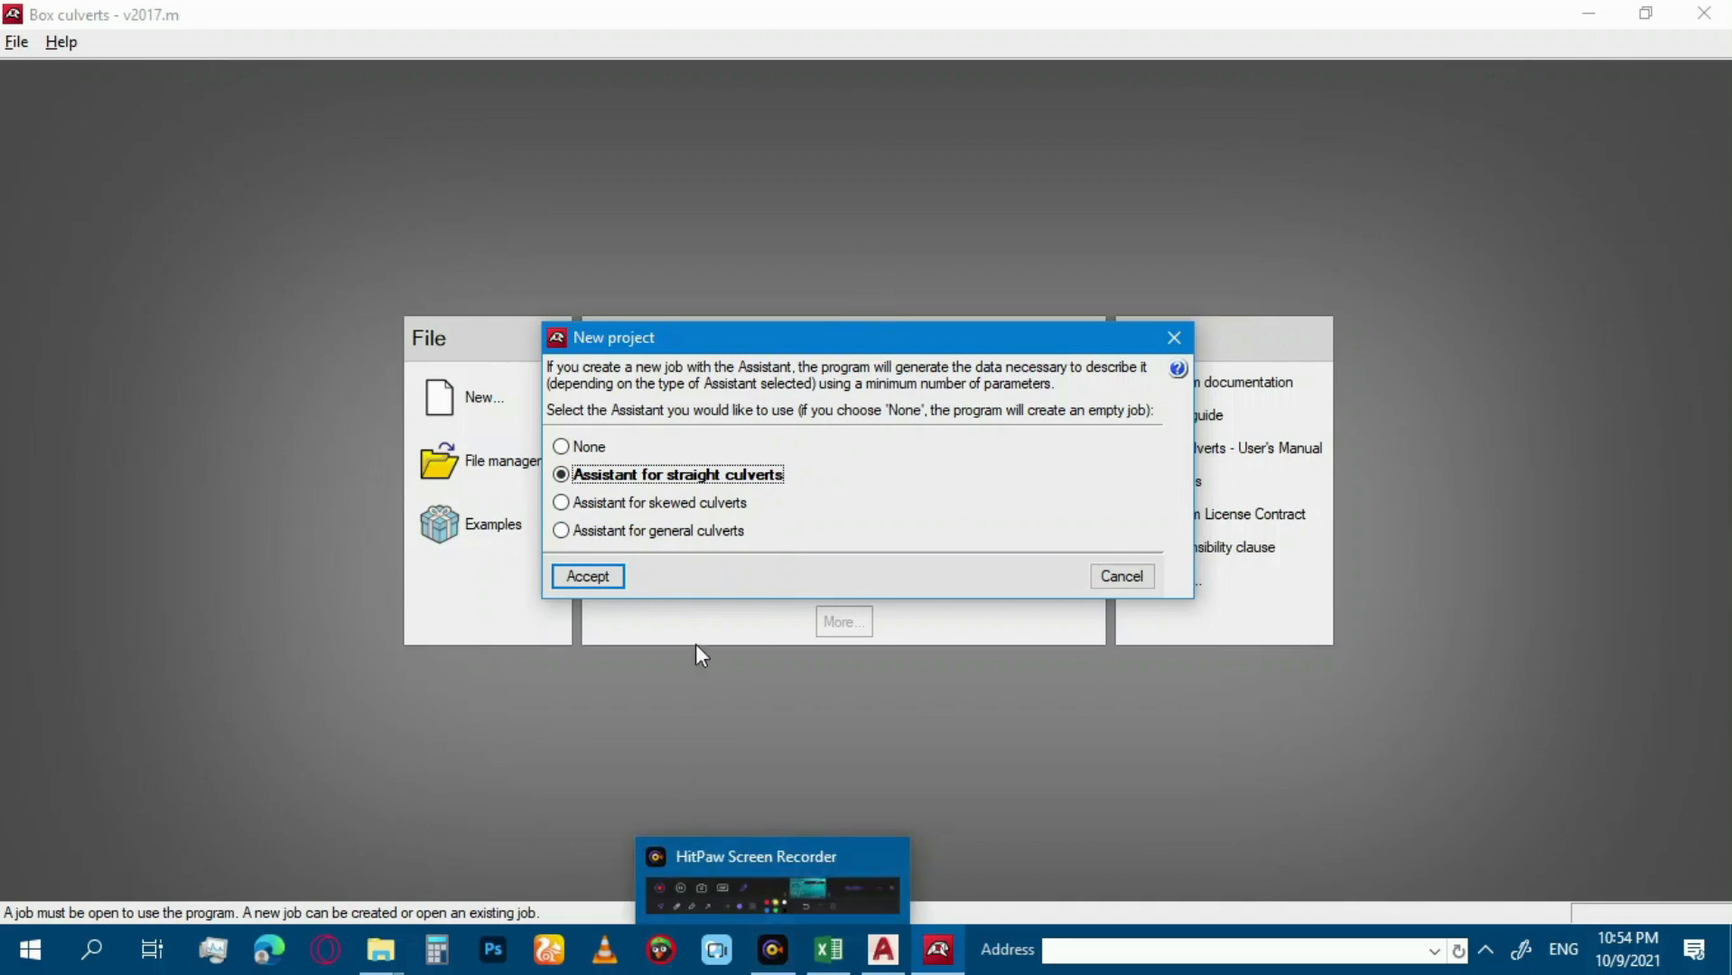
left_click(600, 589)
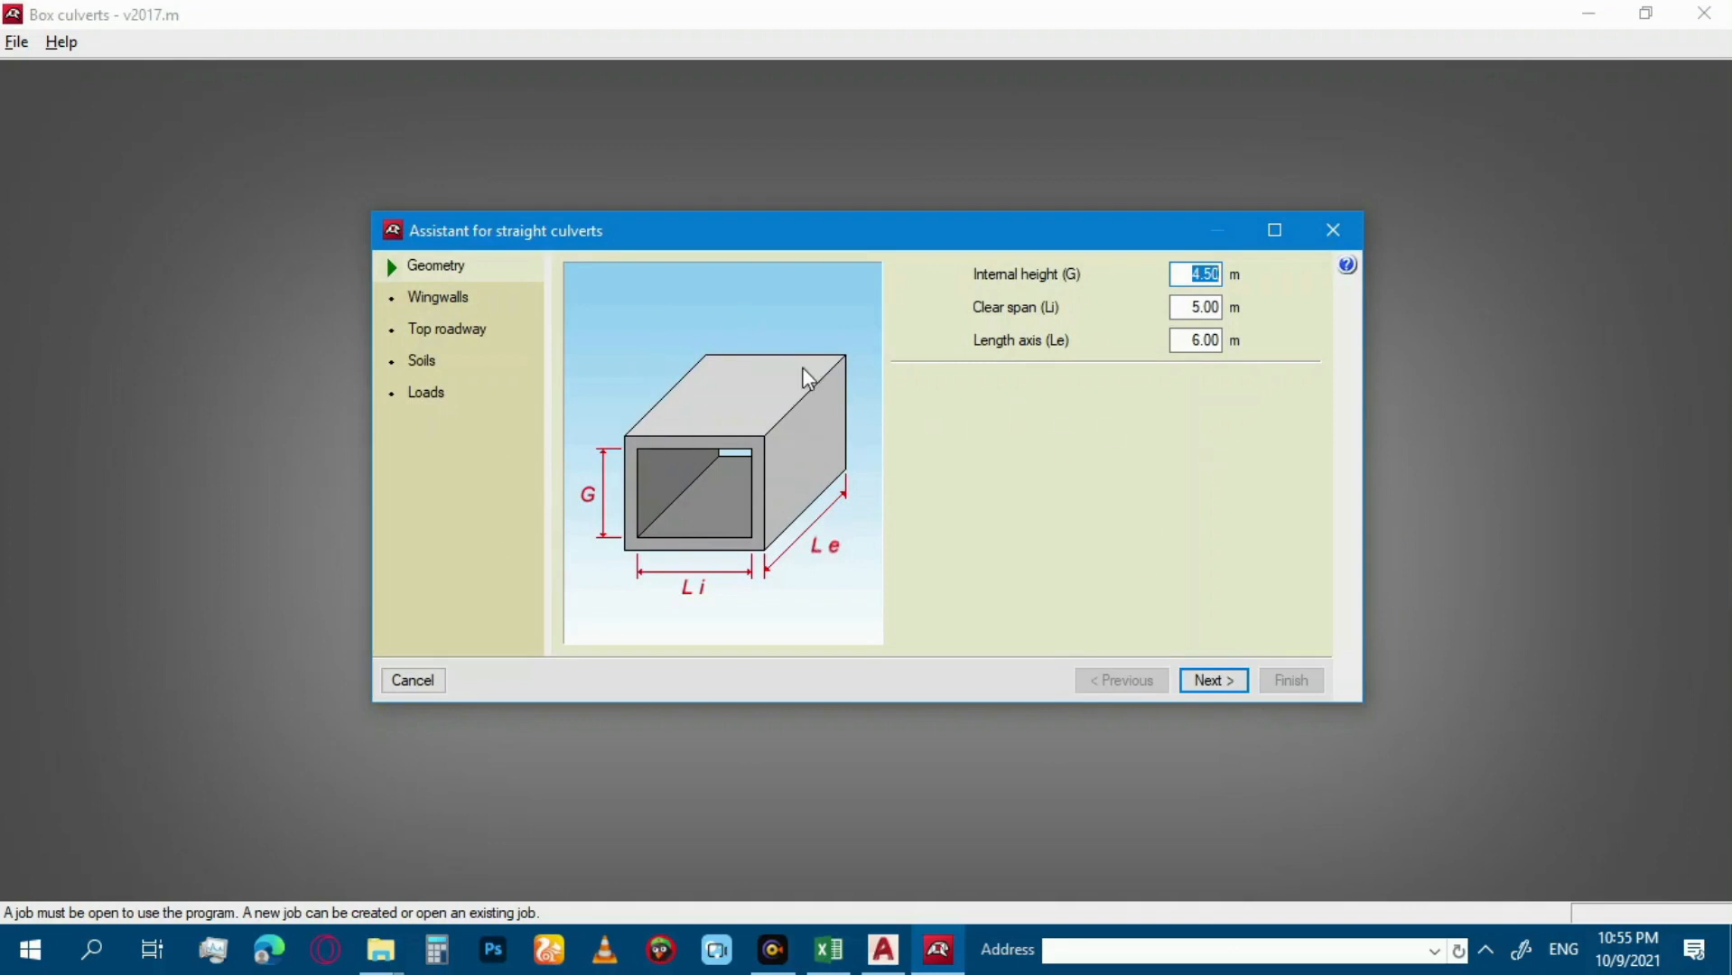
mouse_move(773, 952)
left_click(779, 862)
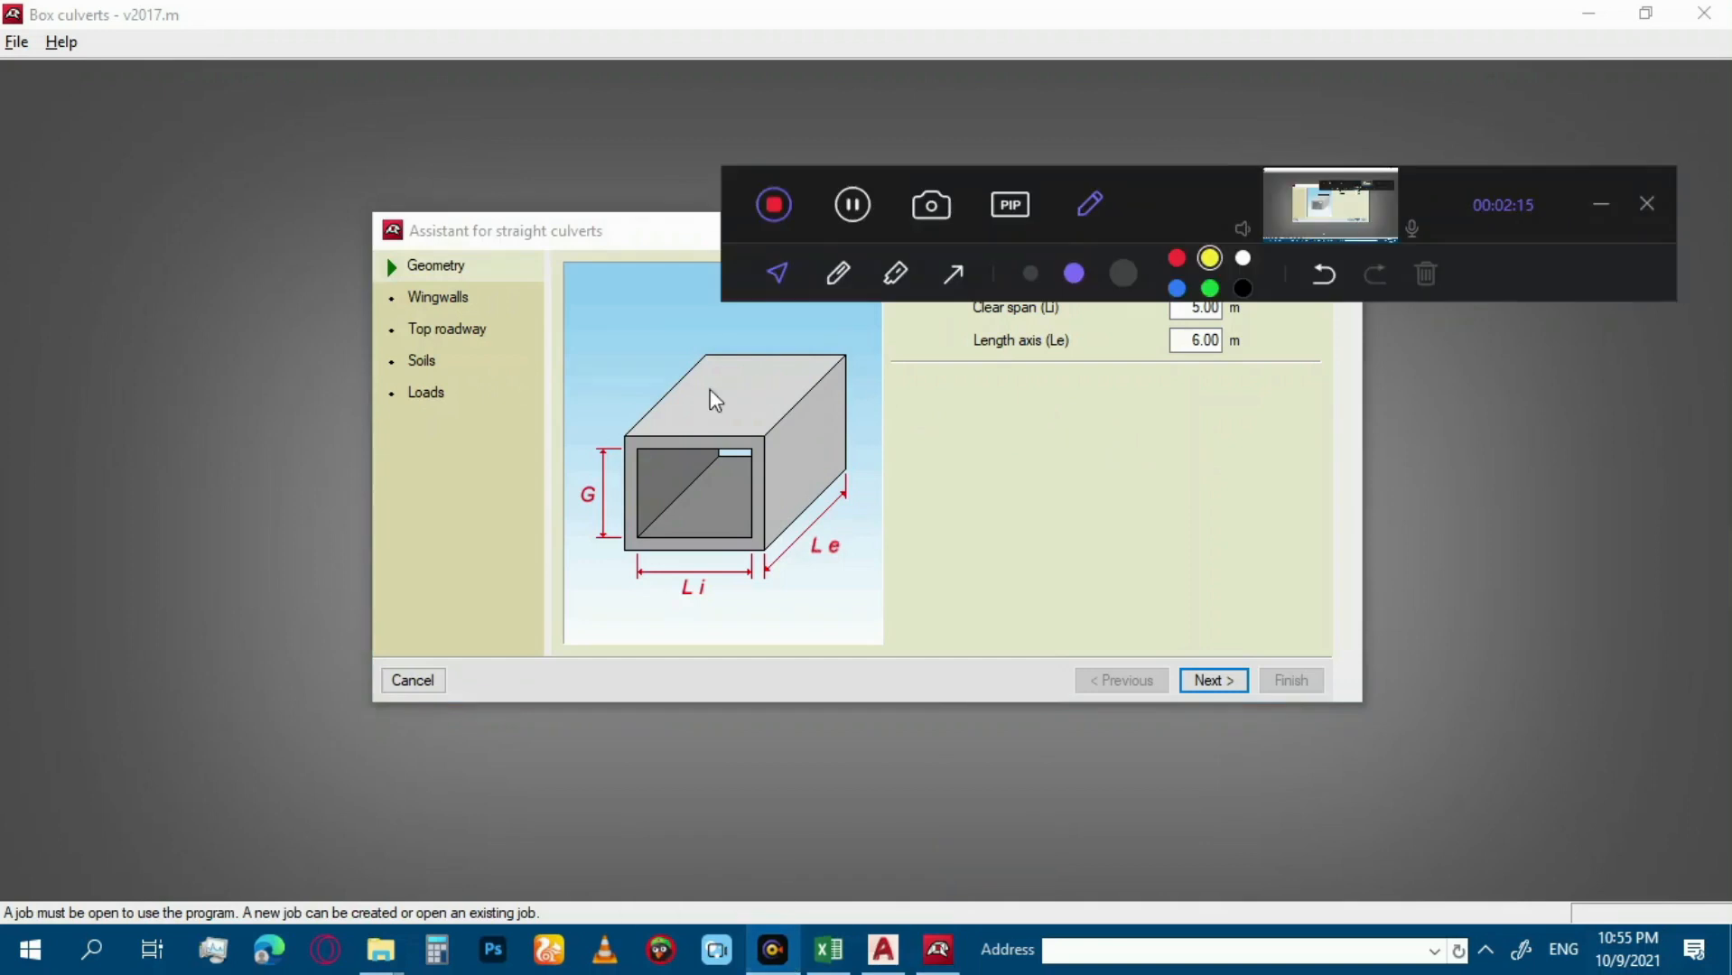
left_click_drag(1173, 186, 1120, 26)
left_click(781, 112)
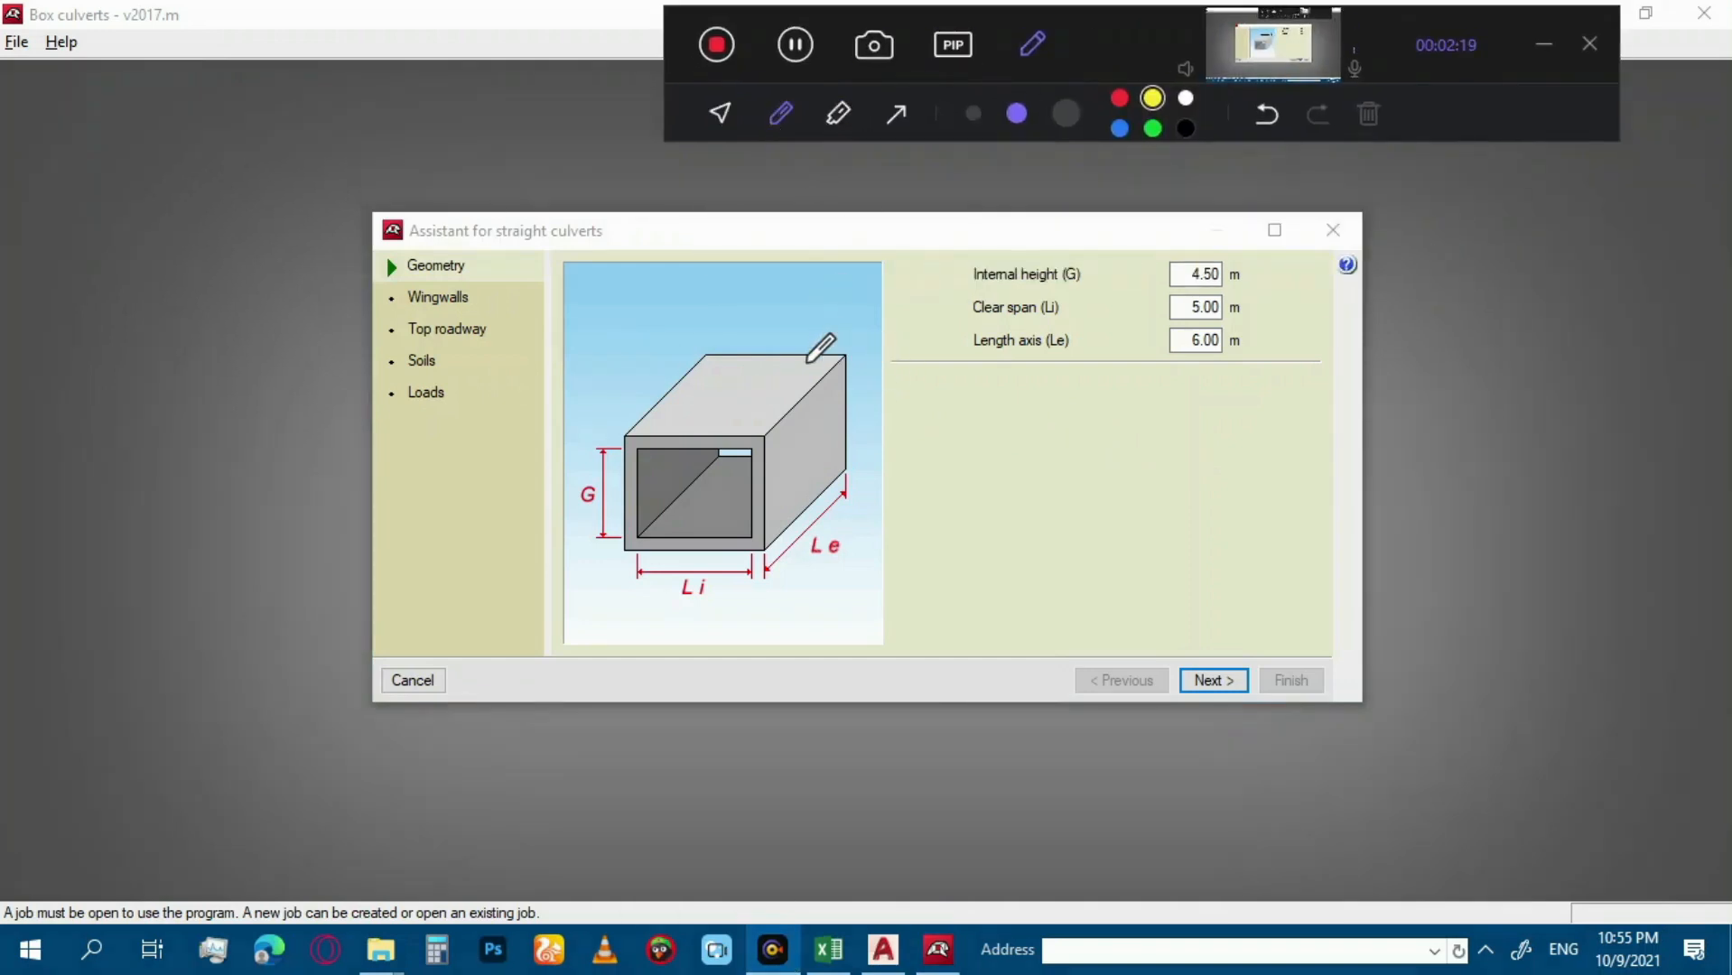
left_click_drag(801, 370, 1088, 408)
left_click_drag(696, 388, 499, 364)
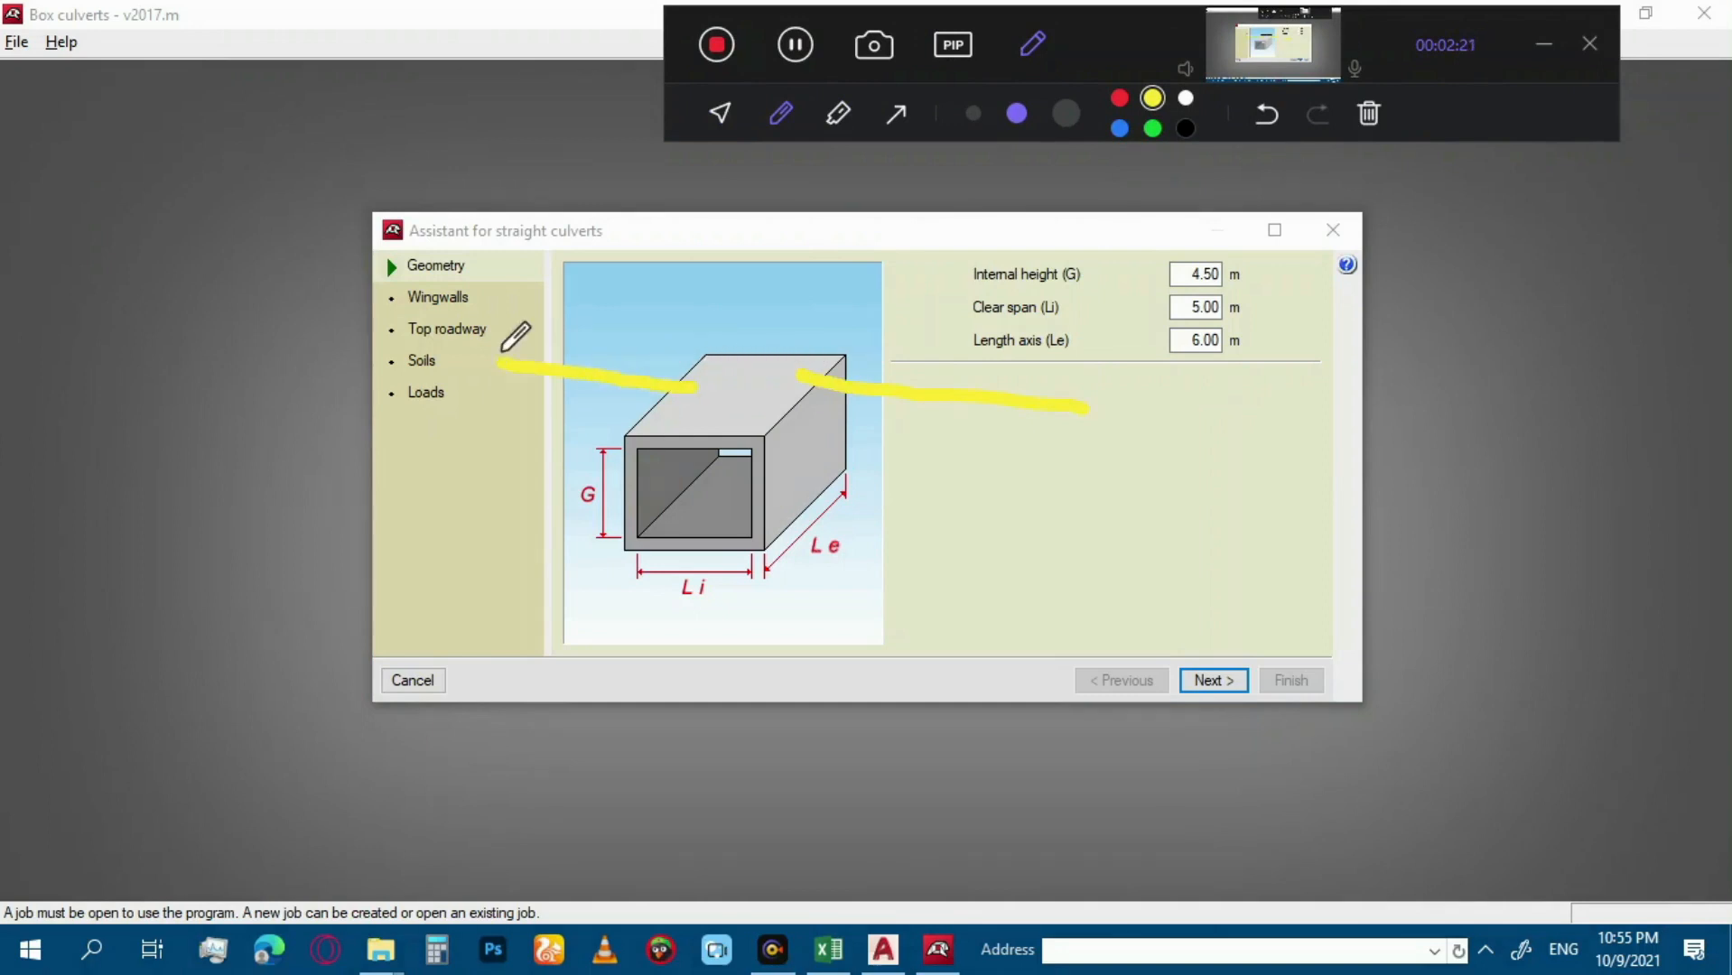
mouse_move(686, 523)
left_mouse_down()
mouse_move(609, 632)
mouse_move(691, 650)
left_mouse_up()
left_click_drag(580, 612, 695, 679)
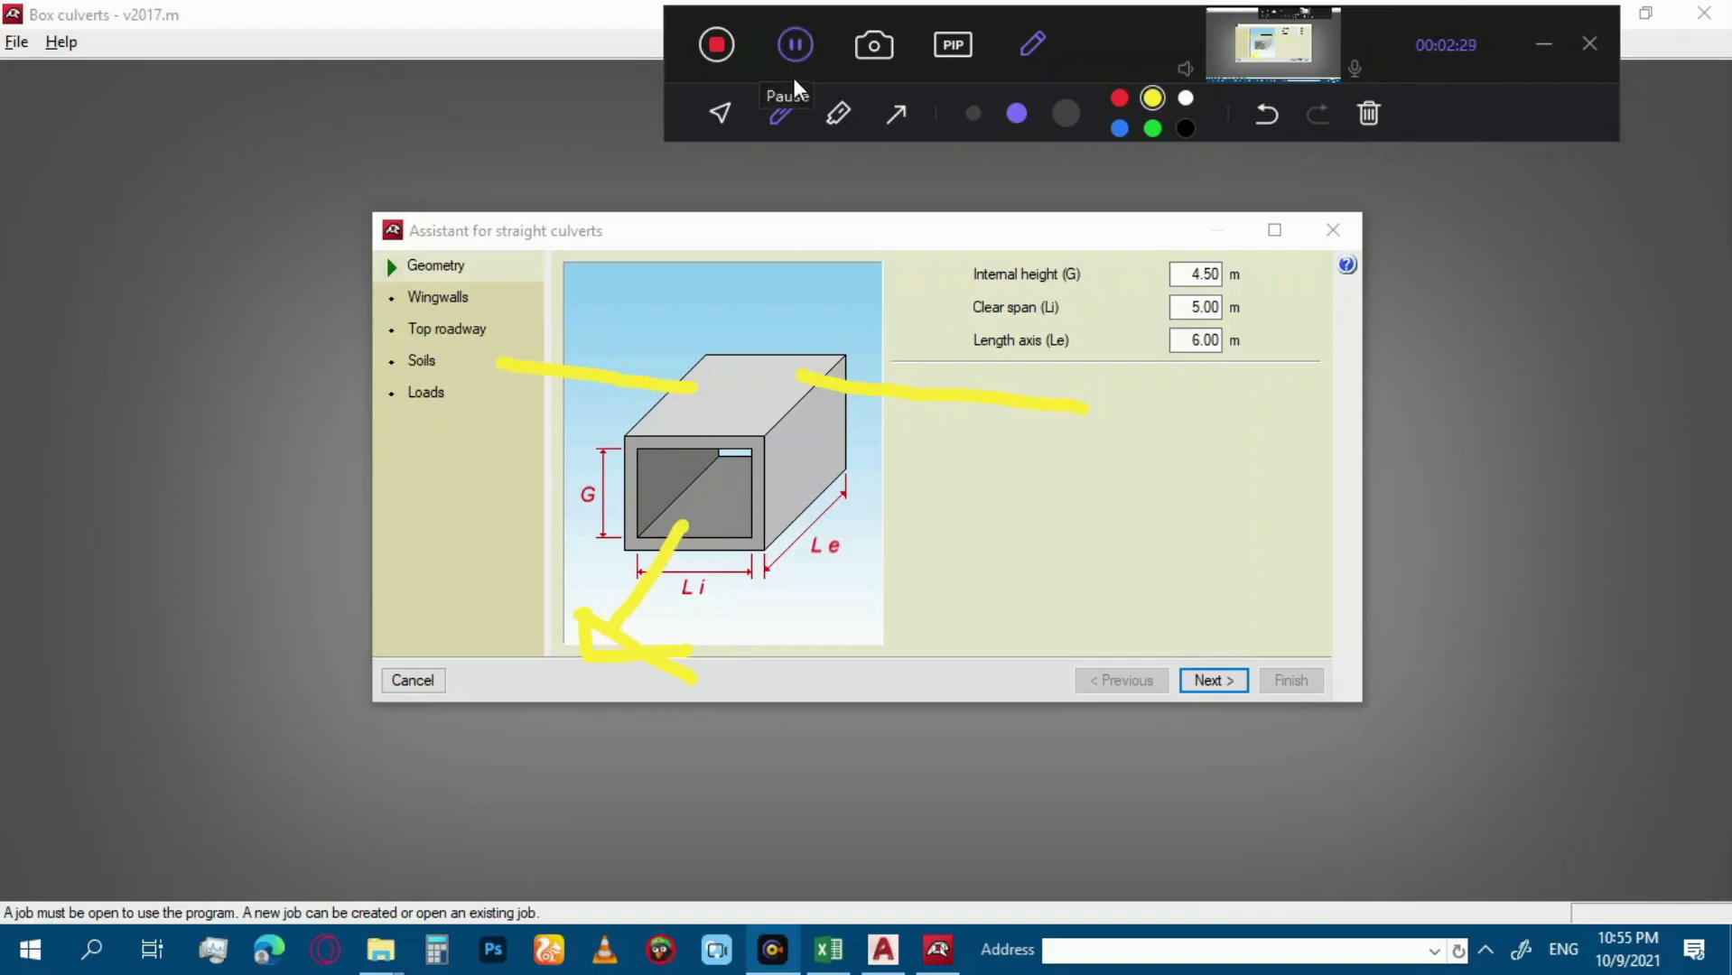
left_click(719, 110)
left_click(1543, 43)
left_click(1699, 769)
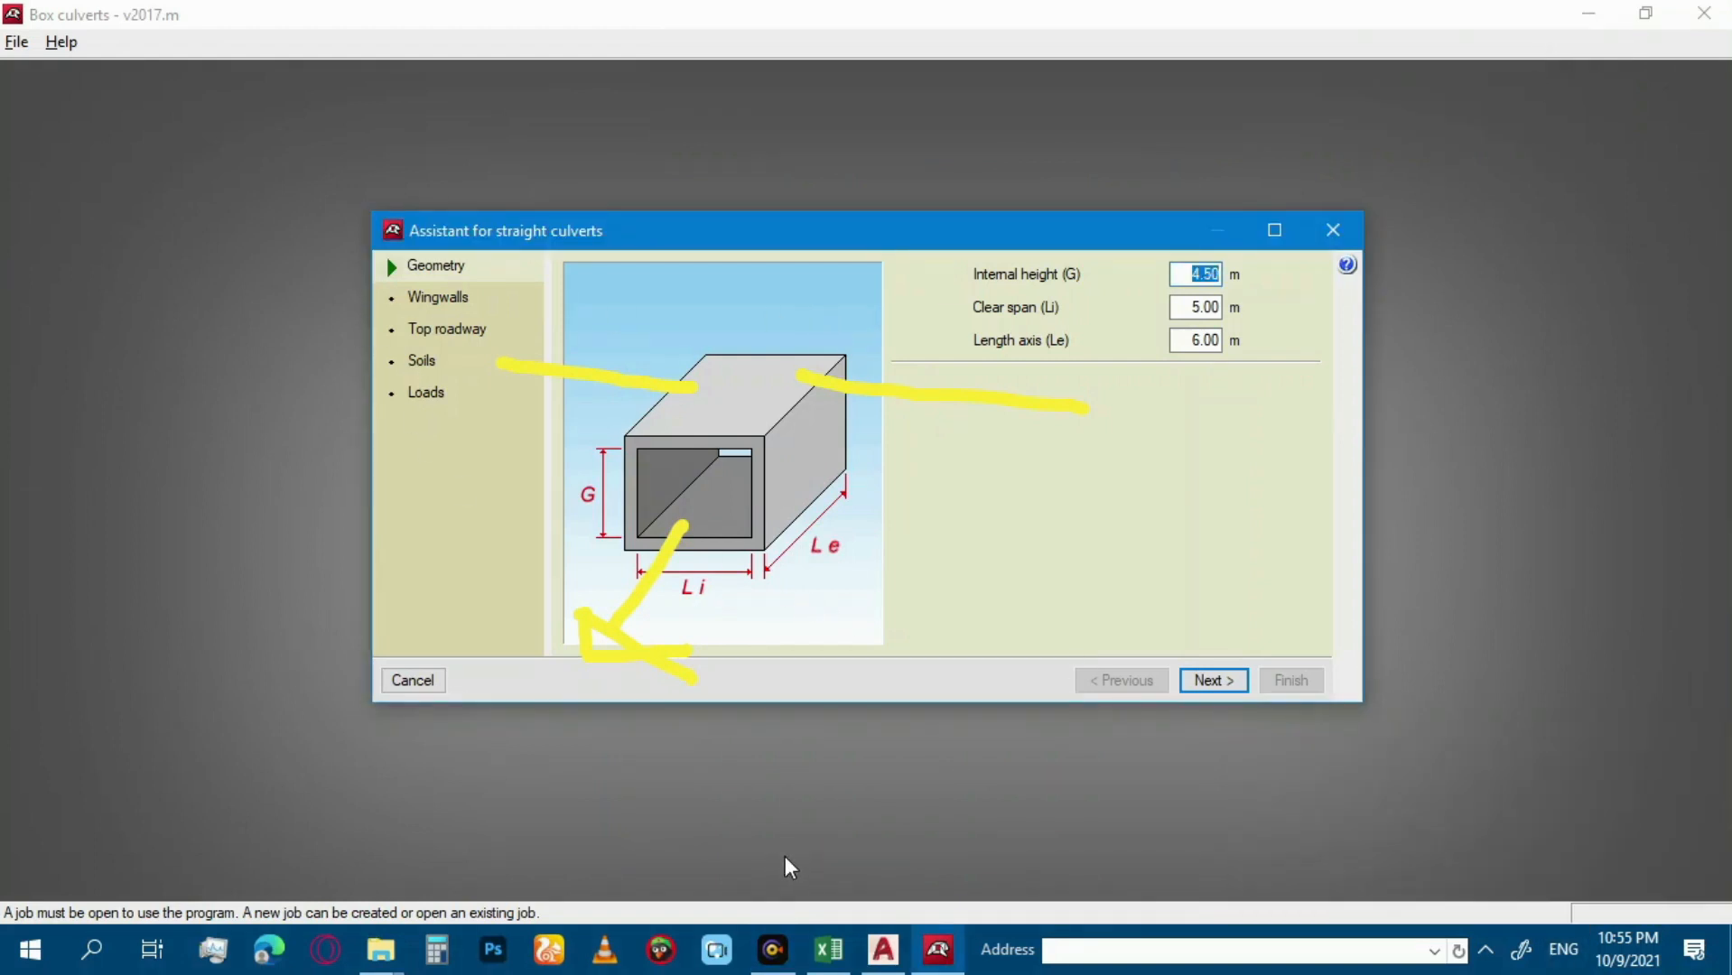
mouse_move(773, 955)
left_click(770, 880)
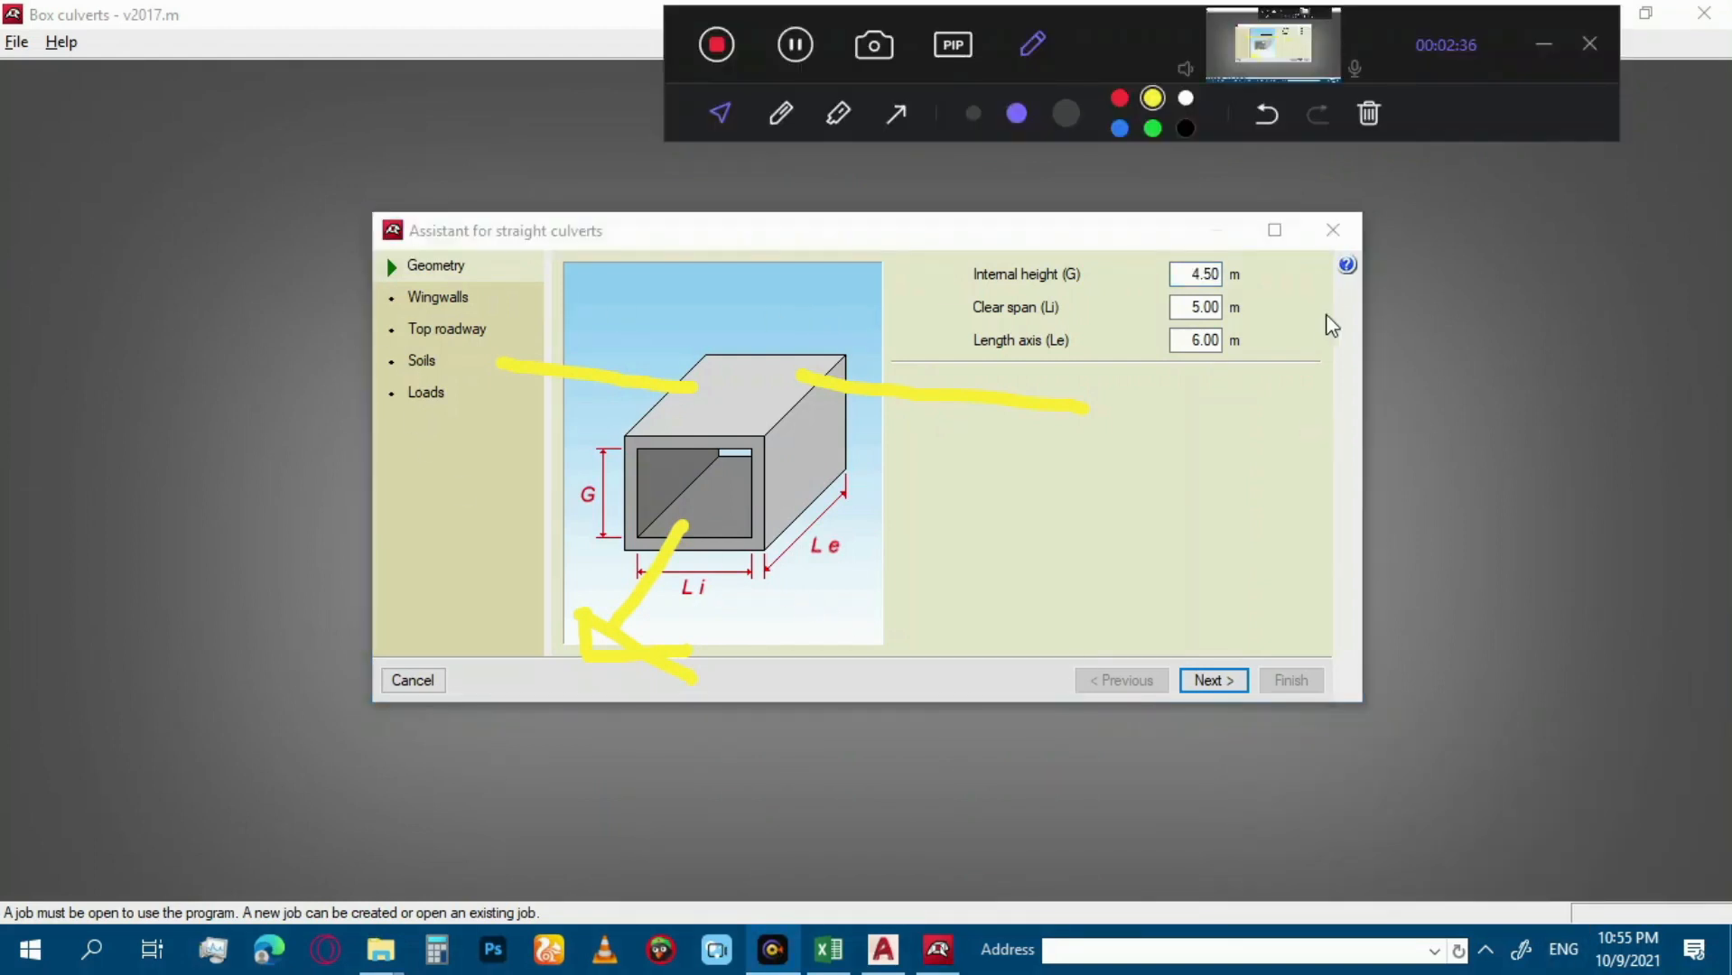
left_click(1365, 115)
left_click(1545, 56)
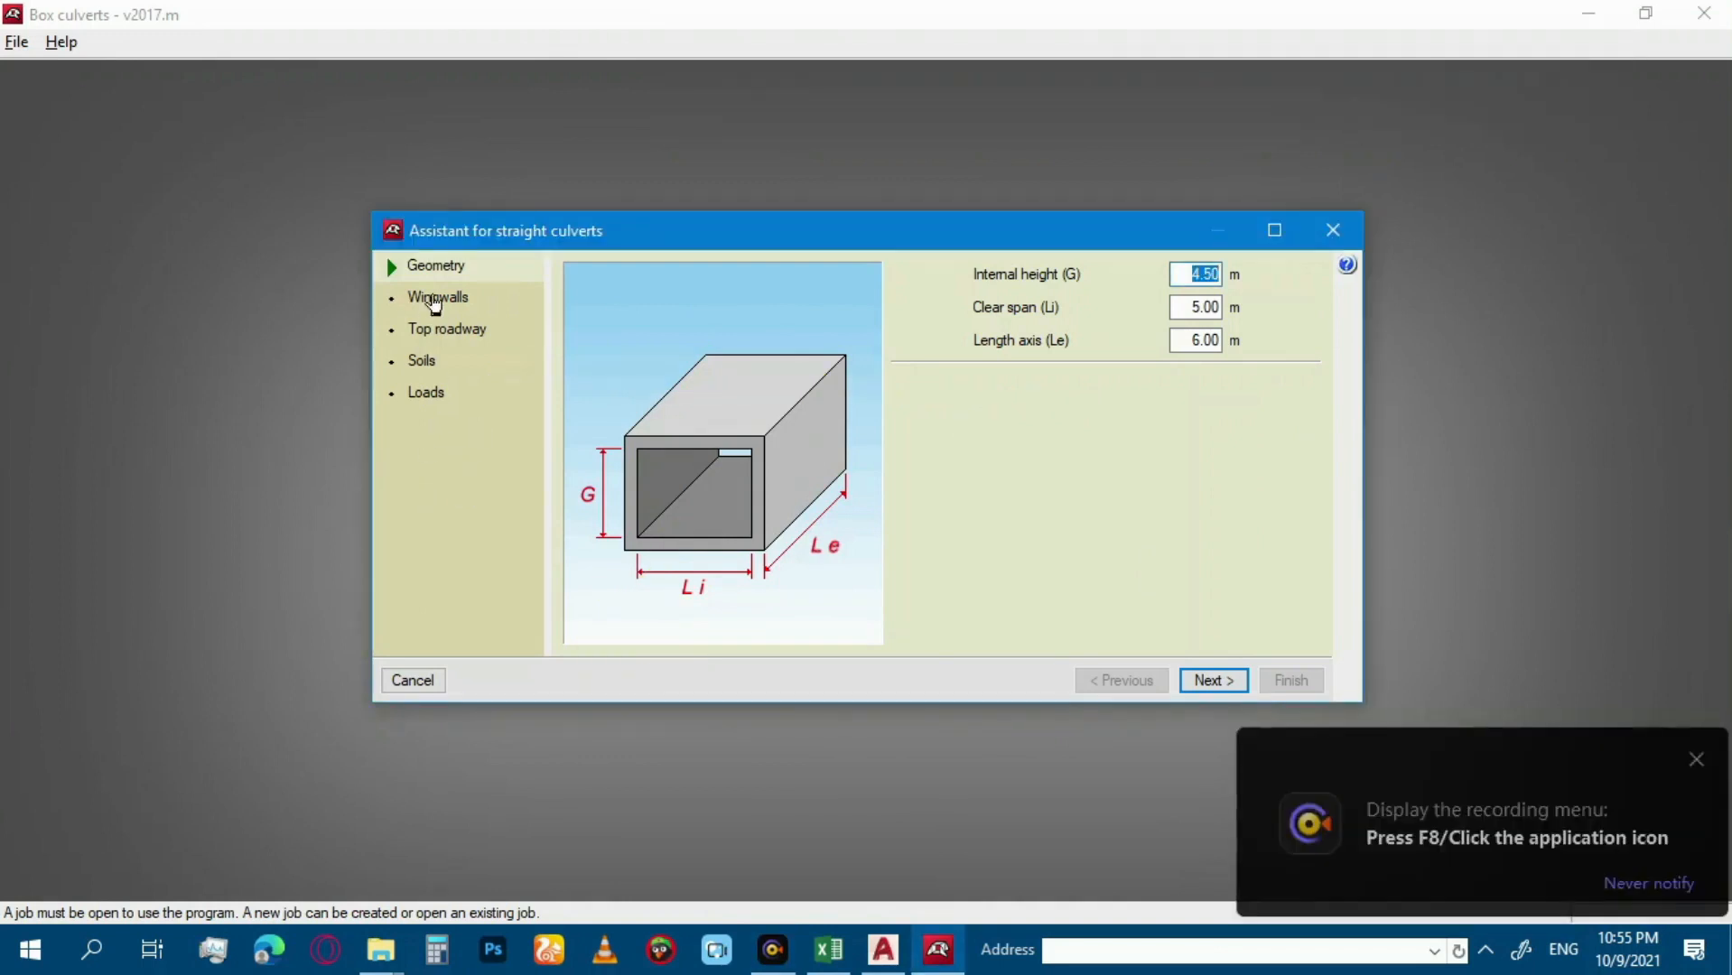
left_click(1696, 759)
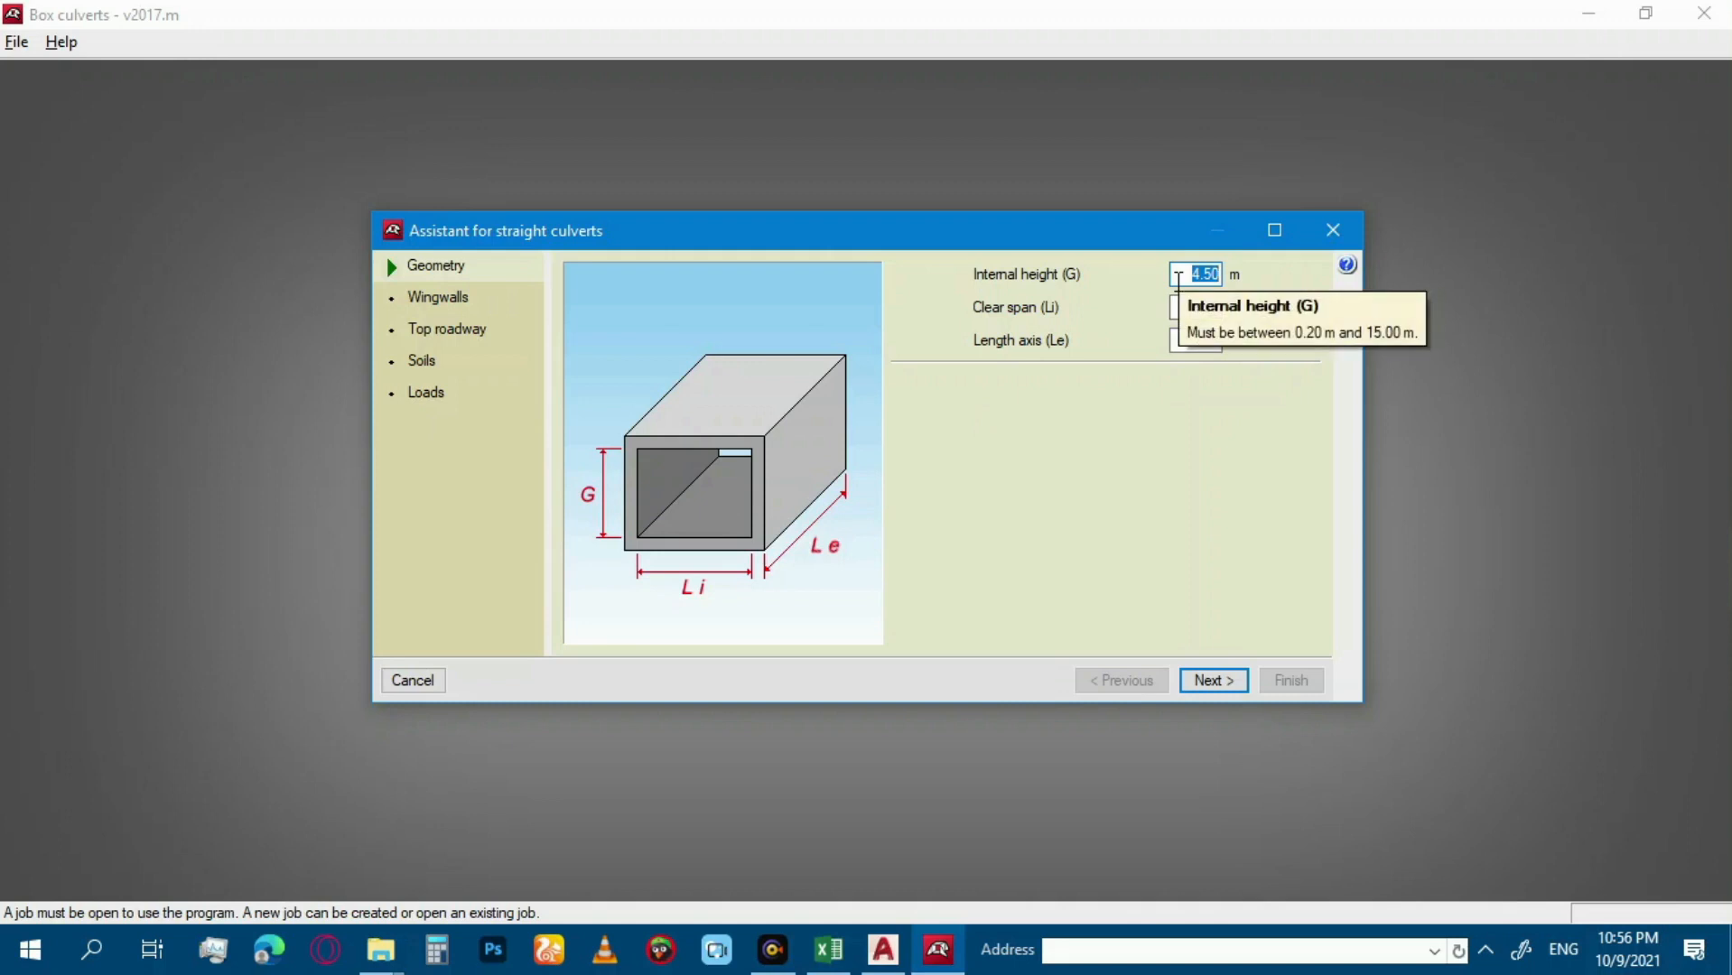
Set the culvert geometry to an internal height of 2.5 m, a clear span of 6 m and a length axis of 7.5 m.
type("2.5")
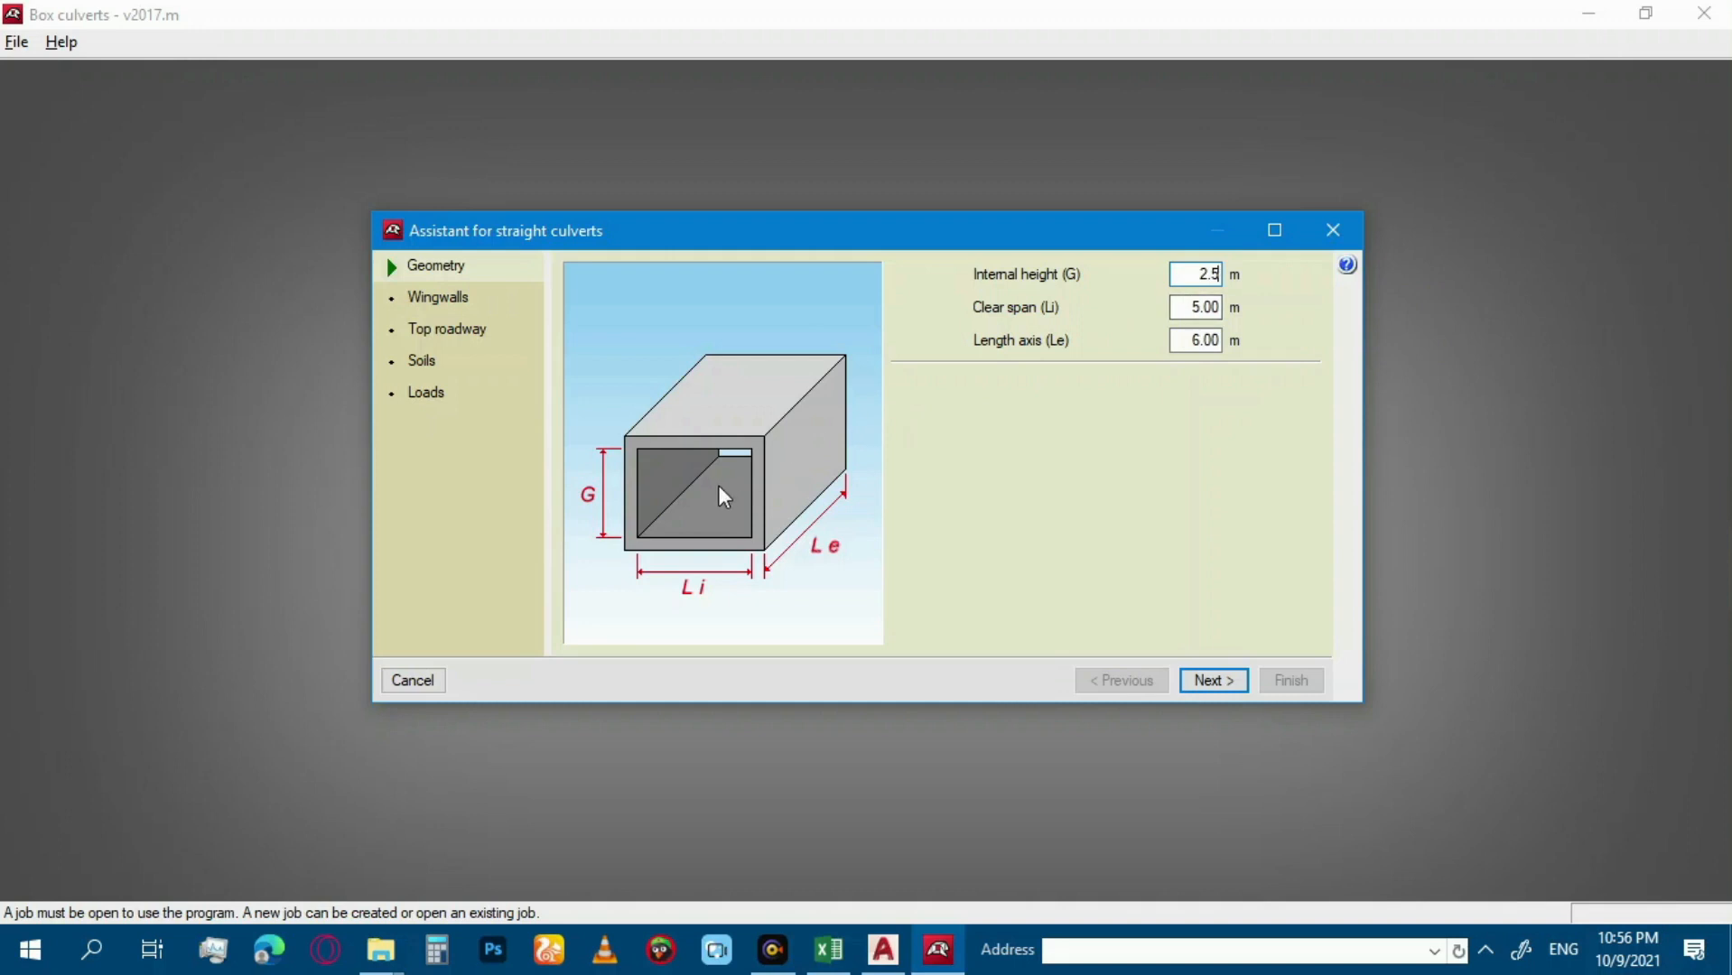
left_click(1195, 306)
left_click_drag(1174, 307, 1262, 318)
type("6")
left_click(1190, 341)
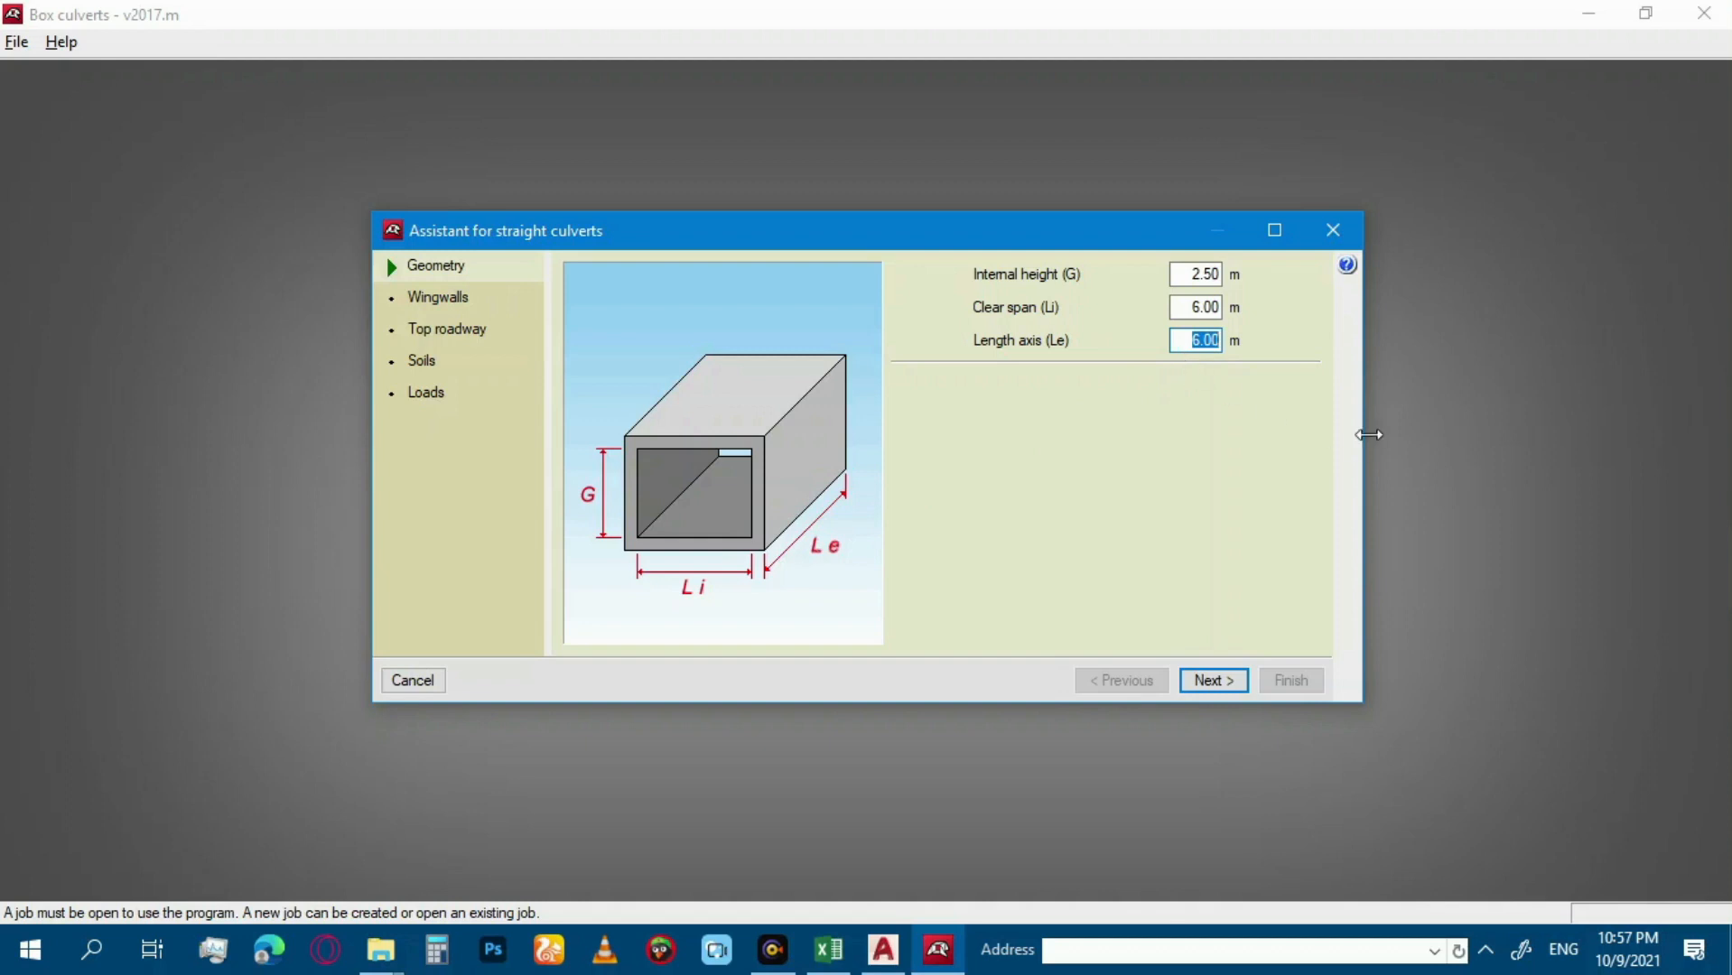
type("7.5")
Set the angle of wingwalls A1, A2, A3 and A4 to 45 degrees, keeping all four enabled.
left_click(431, 299)
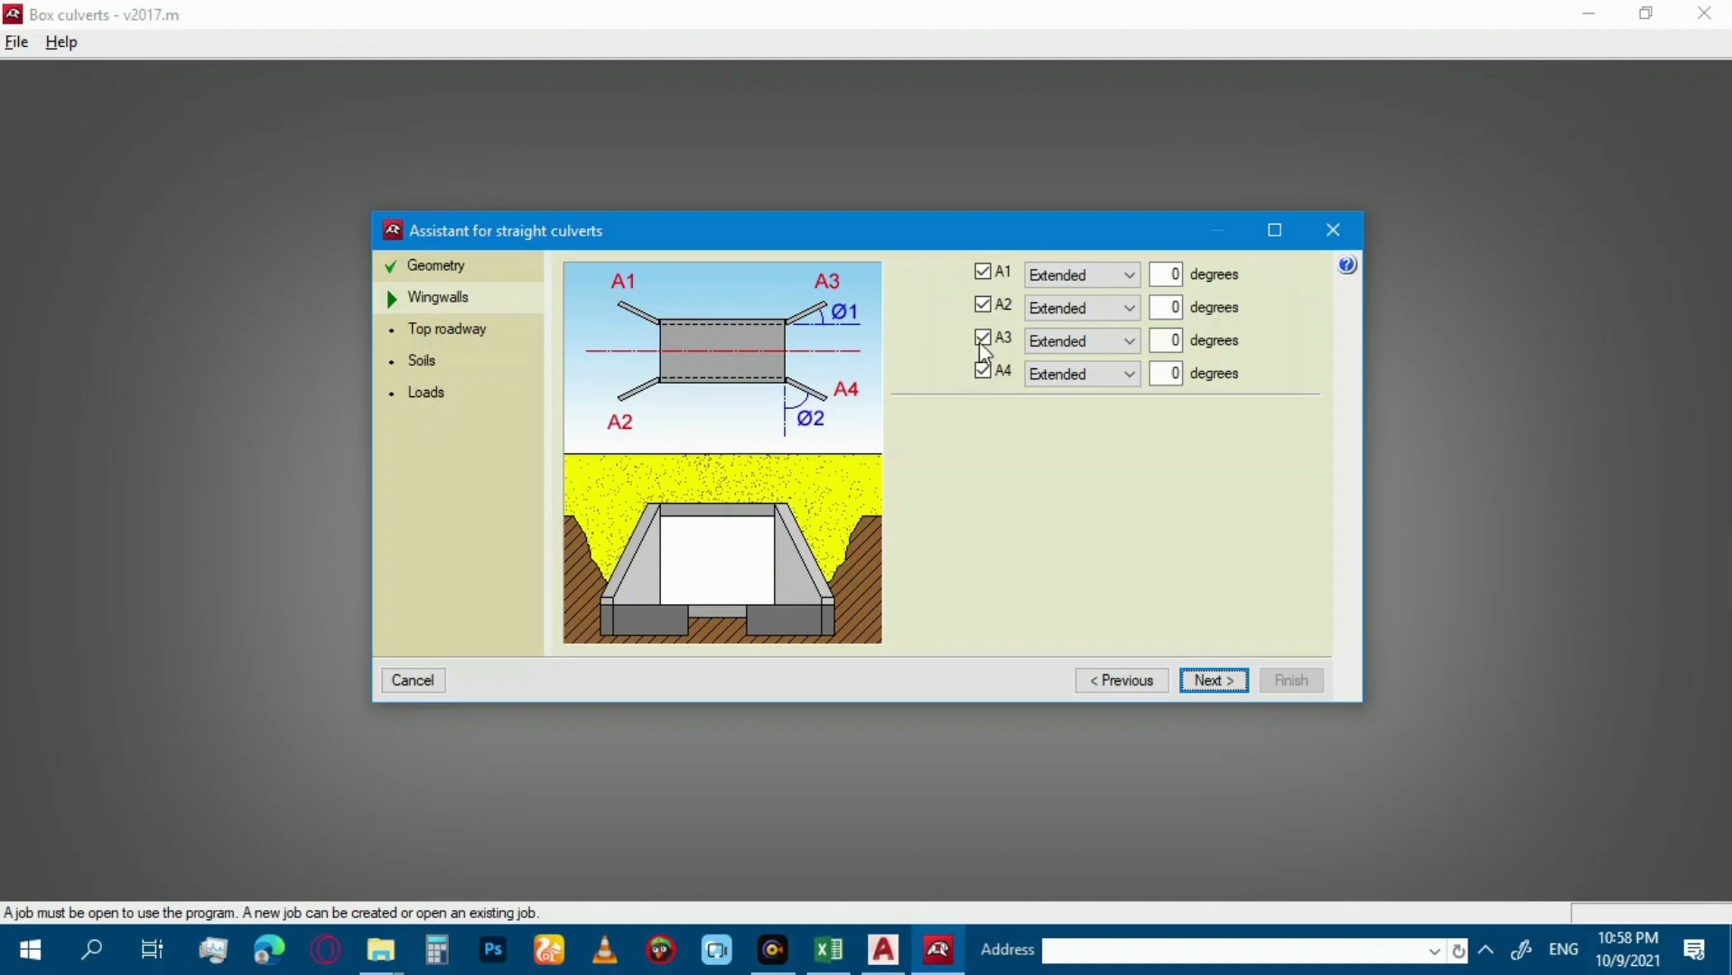
left_click(1167, 275)
type("45")
left_click_drag(1164, 308, 1239, 307)
type("45")
left_click_drag(1170, 340, 1295, 393)
type("4545")
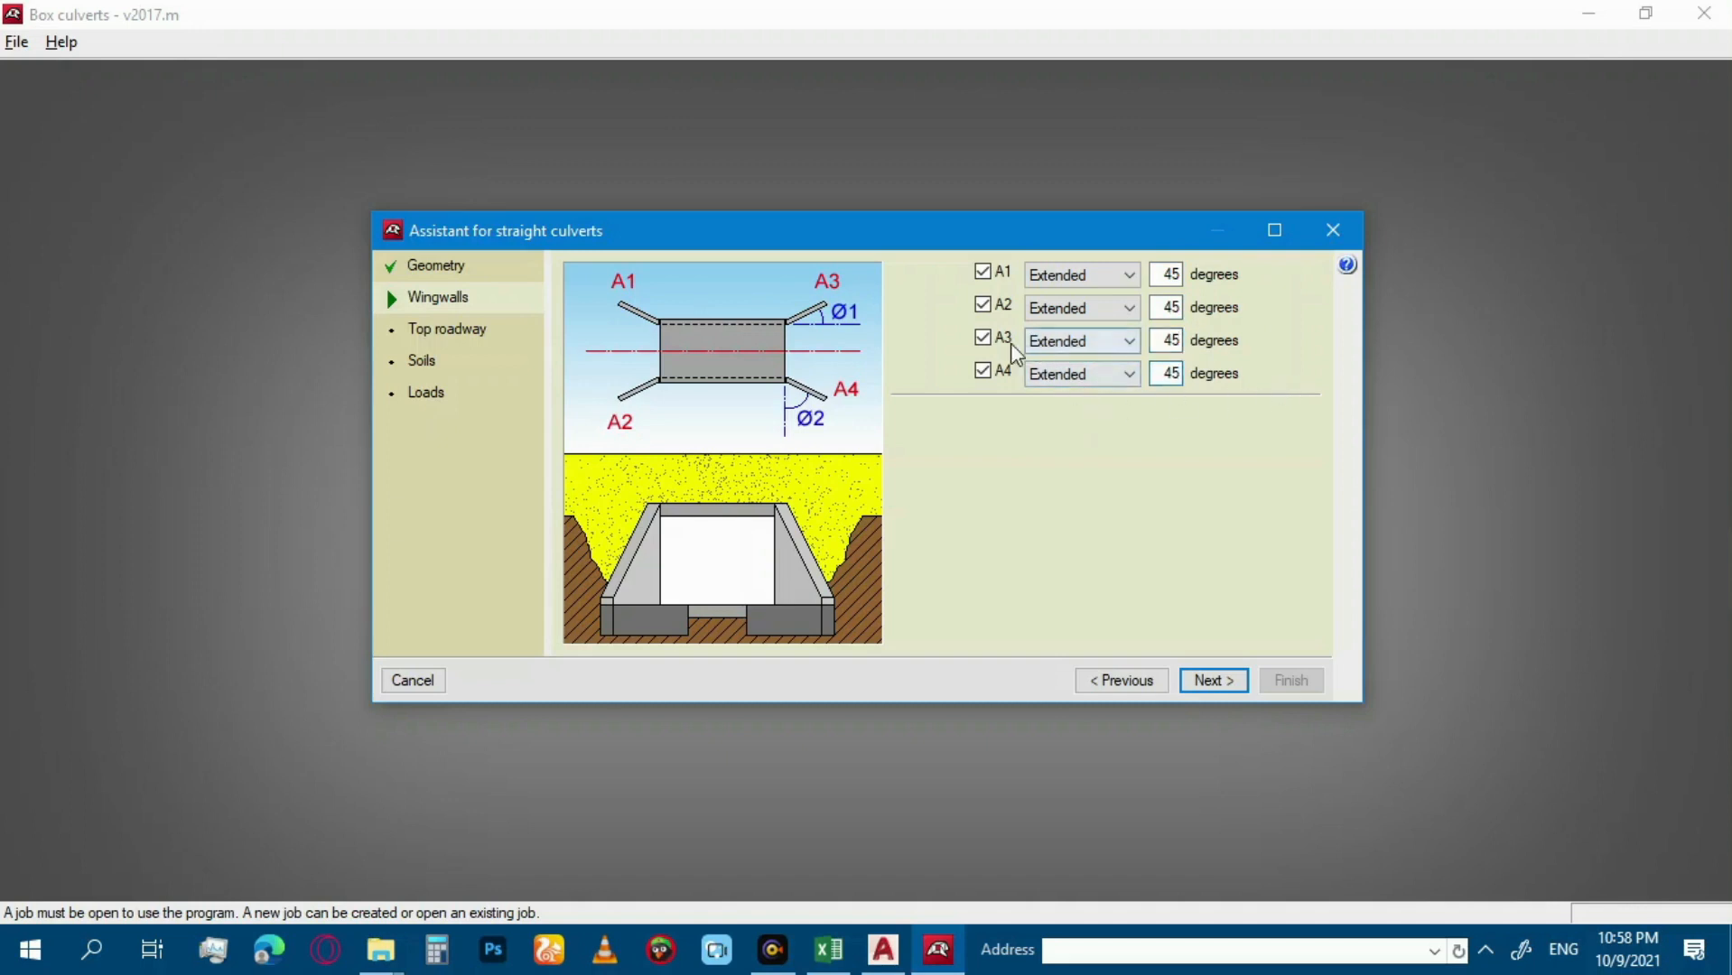
left_click(983, 339)
left_click(983, 339)
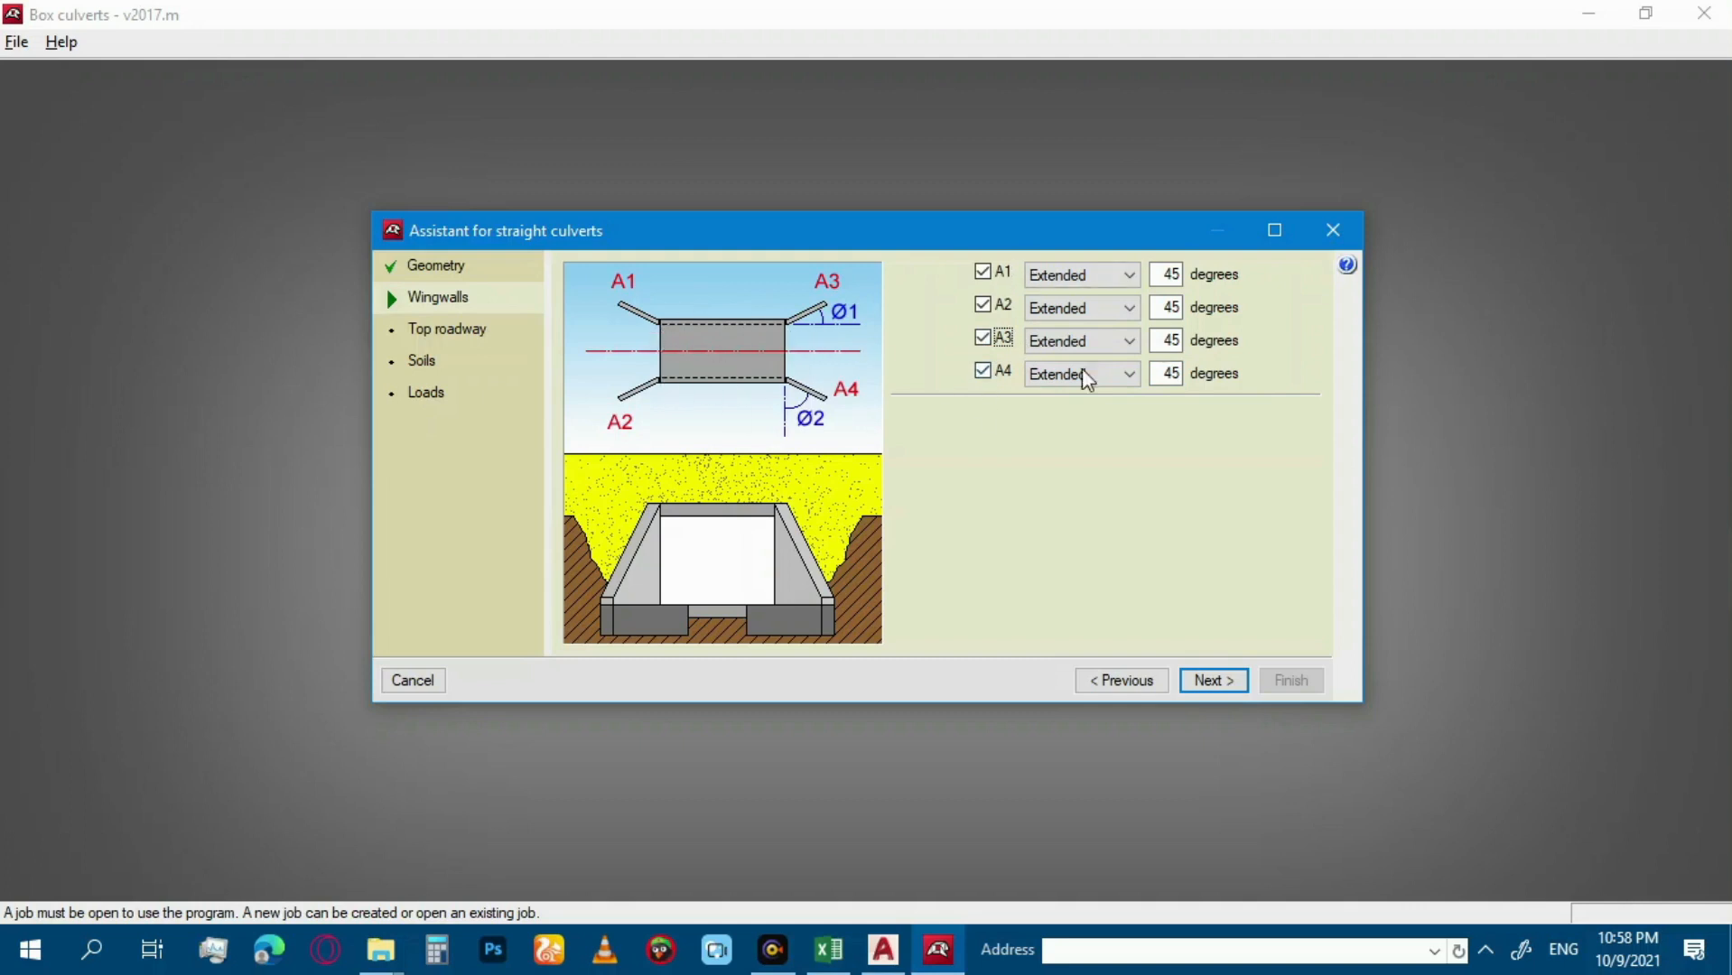
Define the top roadway with a height above the bottom slab of 3 m and a width of 7 m.
left_click(424, 336)
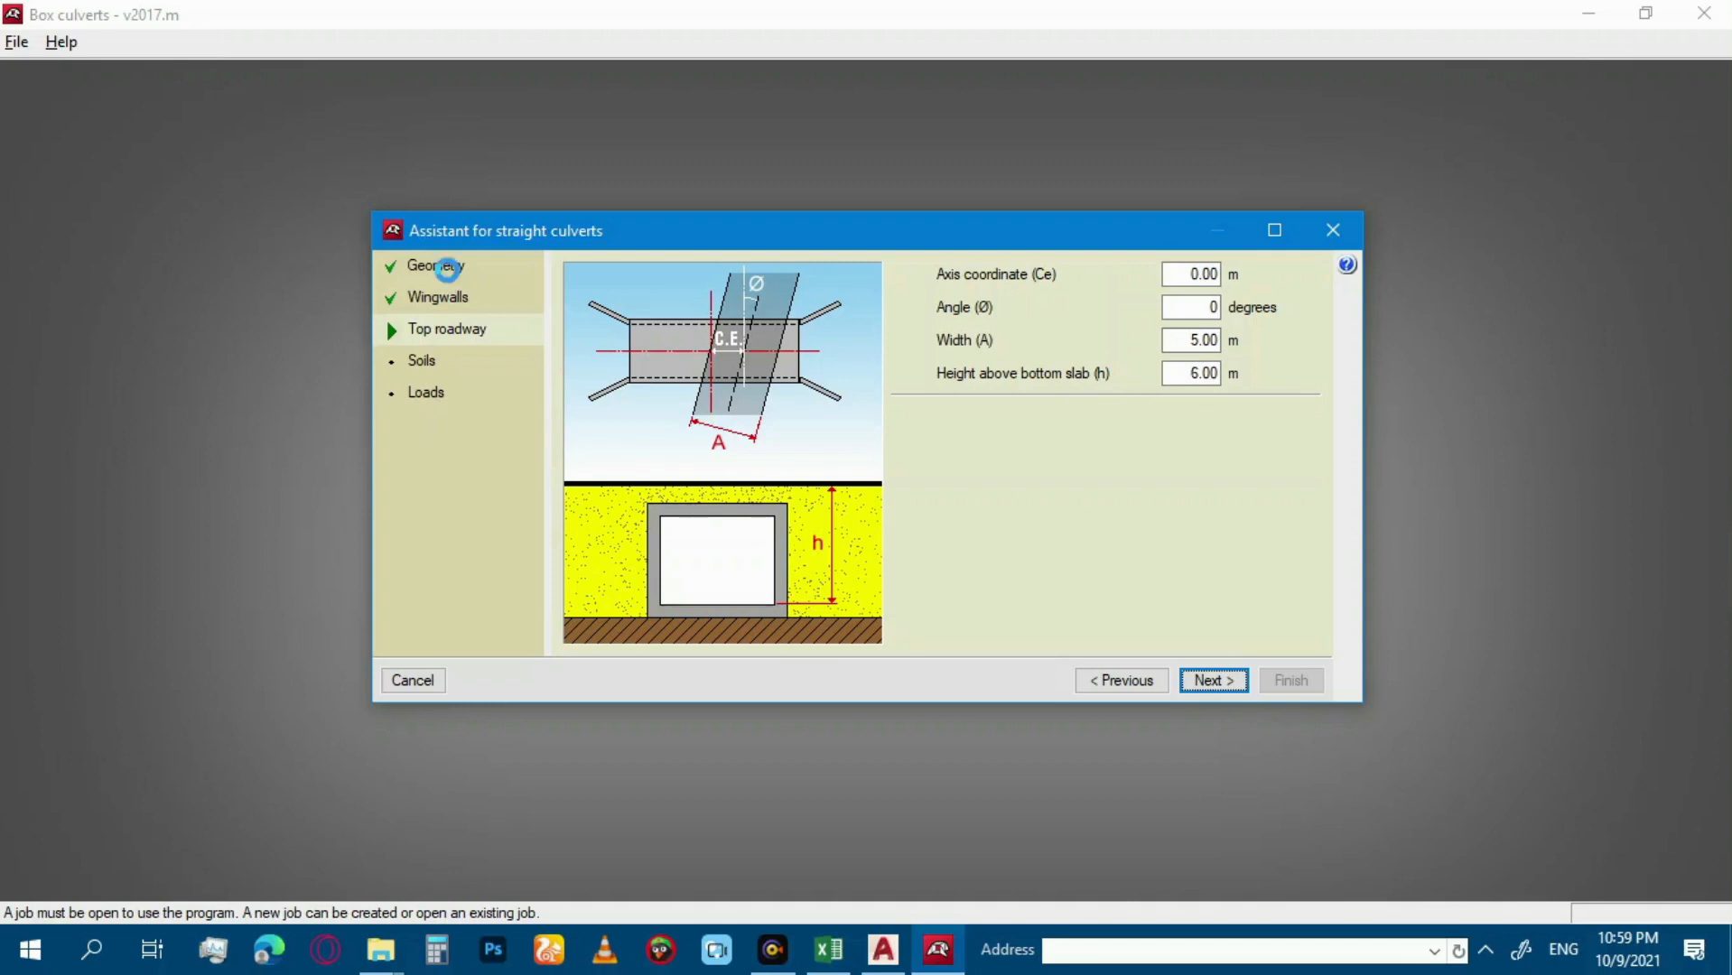
left_click(437, 267)
left_click_drag(1174, 274, 1249, 272)
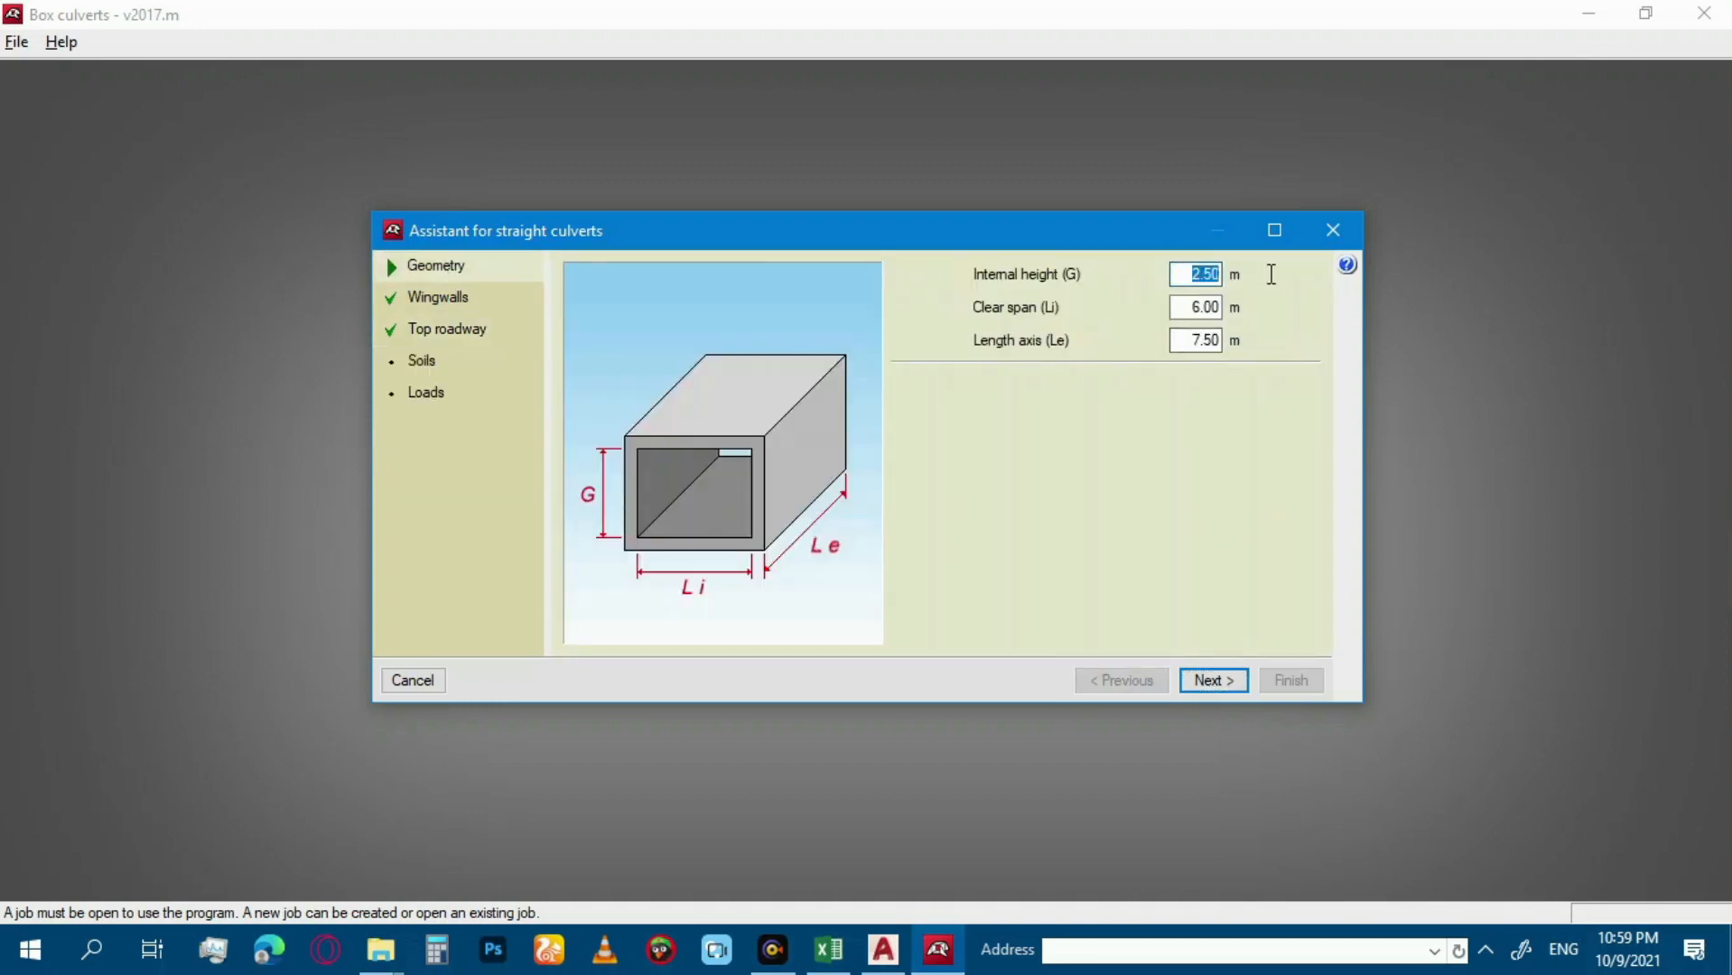
left_click(462, 330)
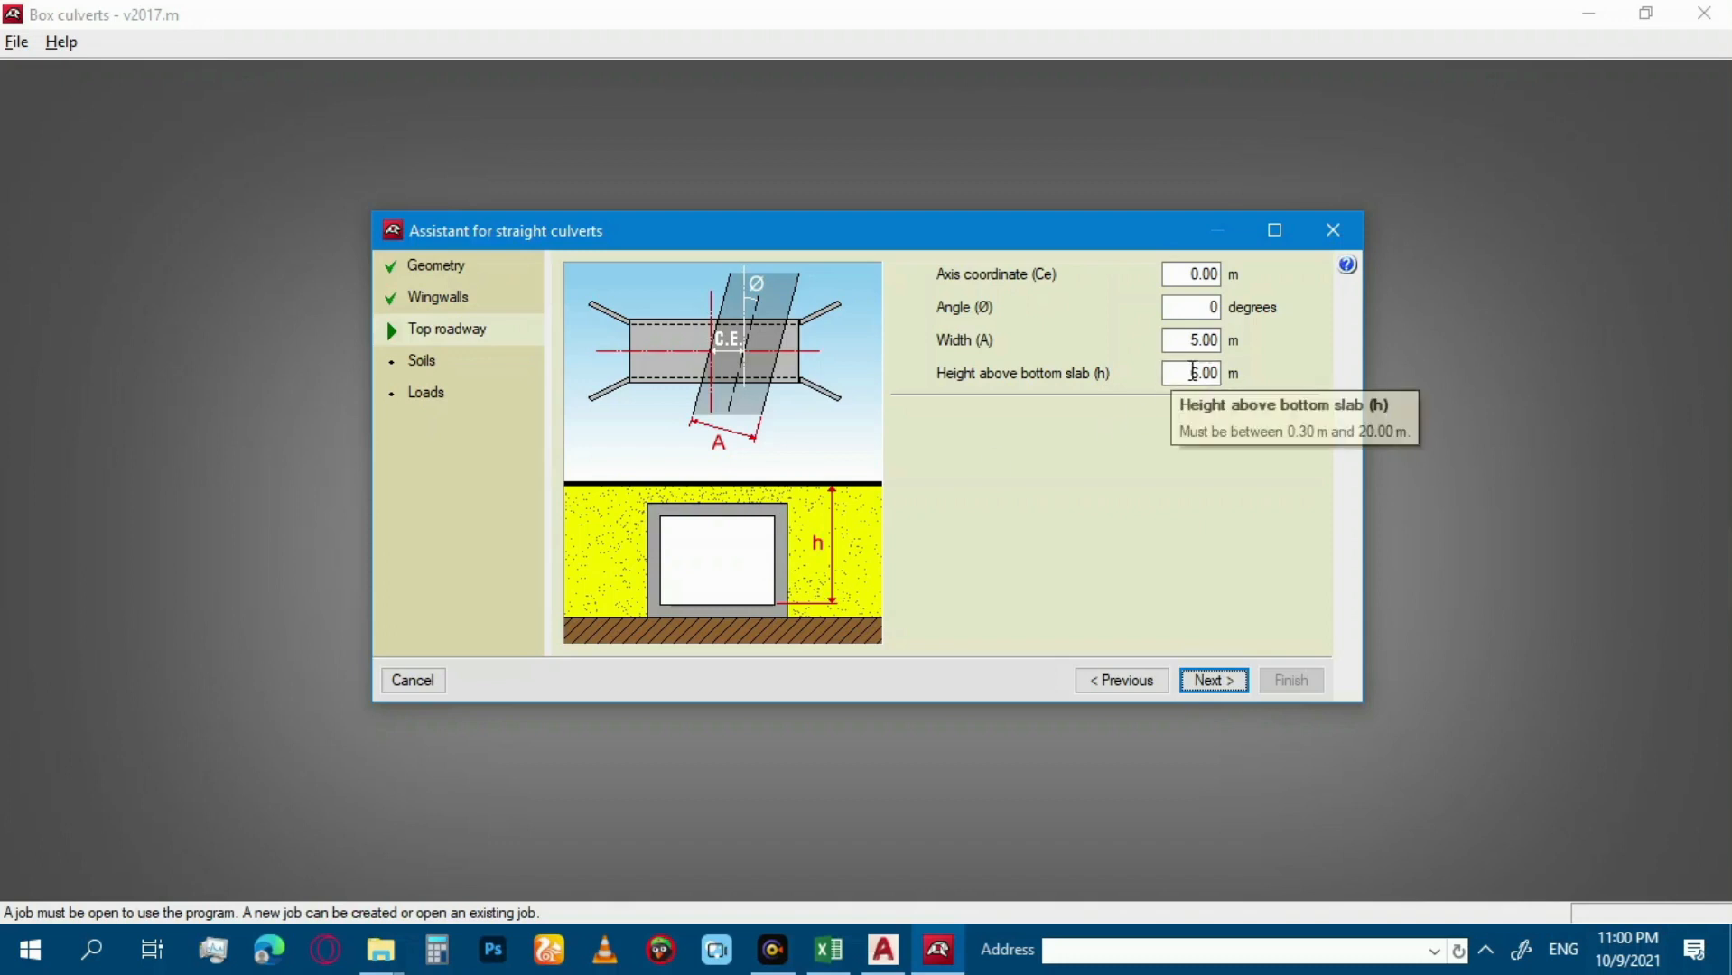
left_click_drag(1188, 374, 1262, 375)
type("3")
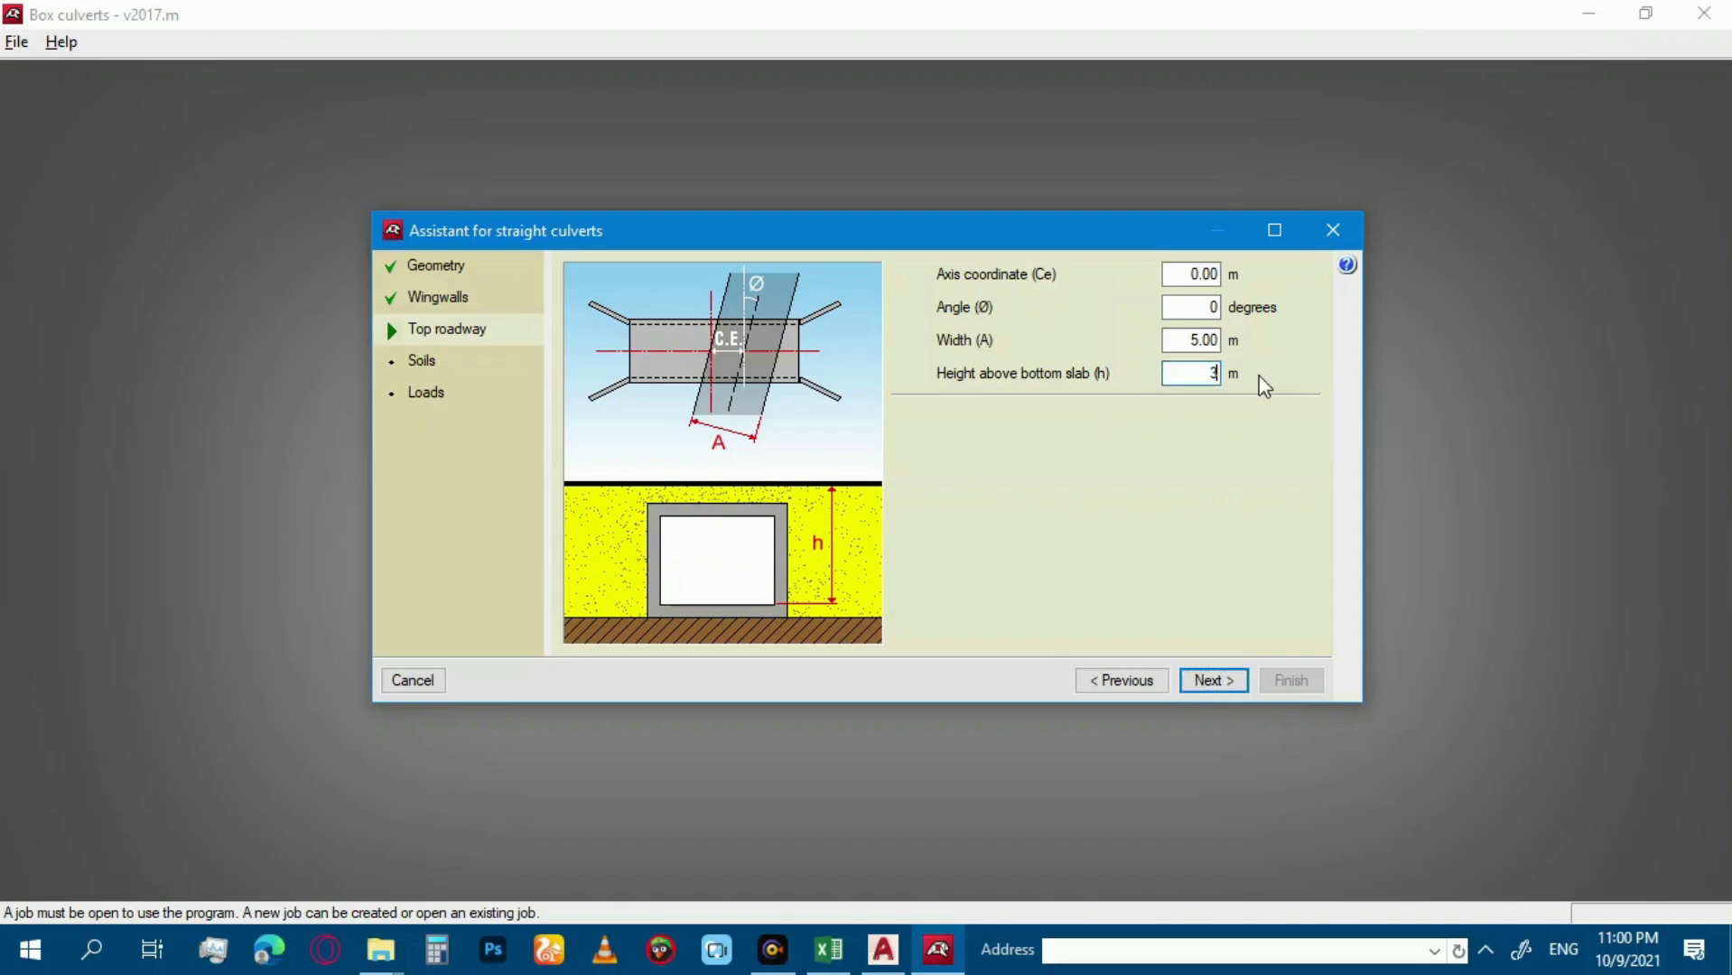
left_click(1187, 340)
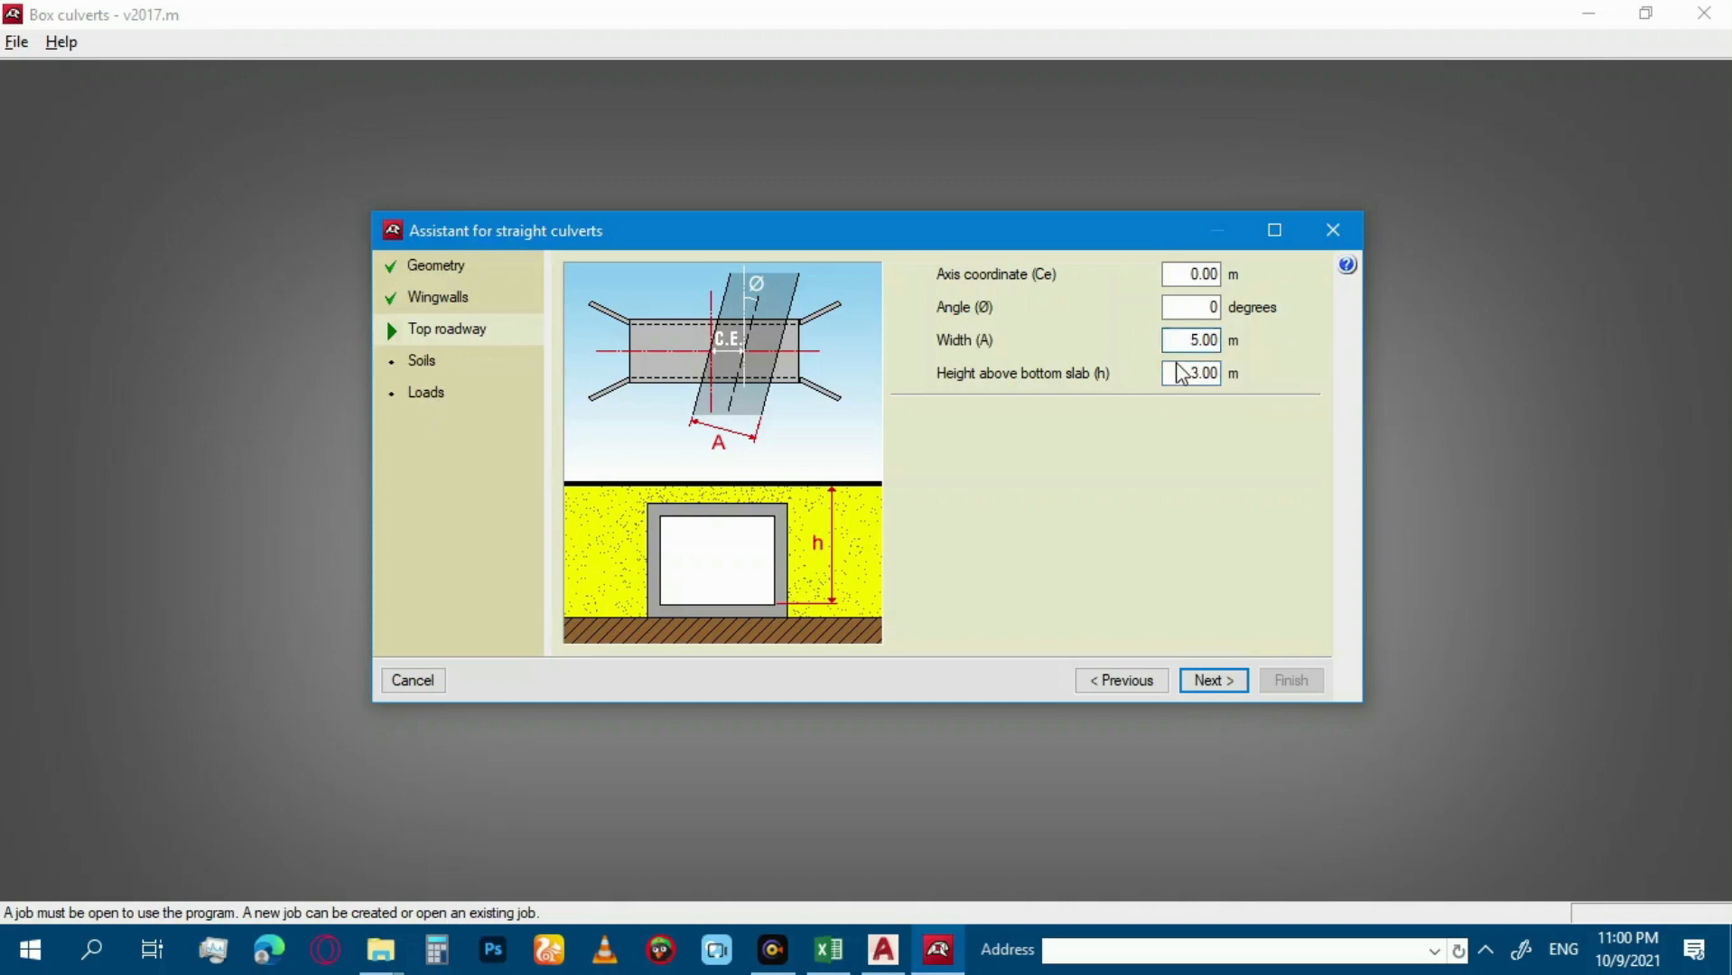
mouse_move(1176, 364)
left_click_drag(1181, 341, 1252, 347)
type("7")
Set the culvert's length axis to 8 m and recheck the top roadway width.
left_click(439, 272)
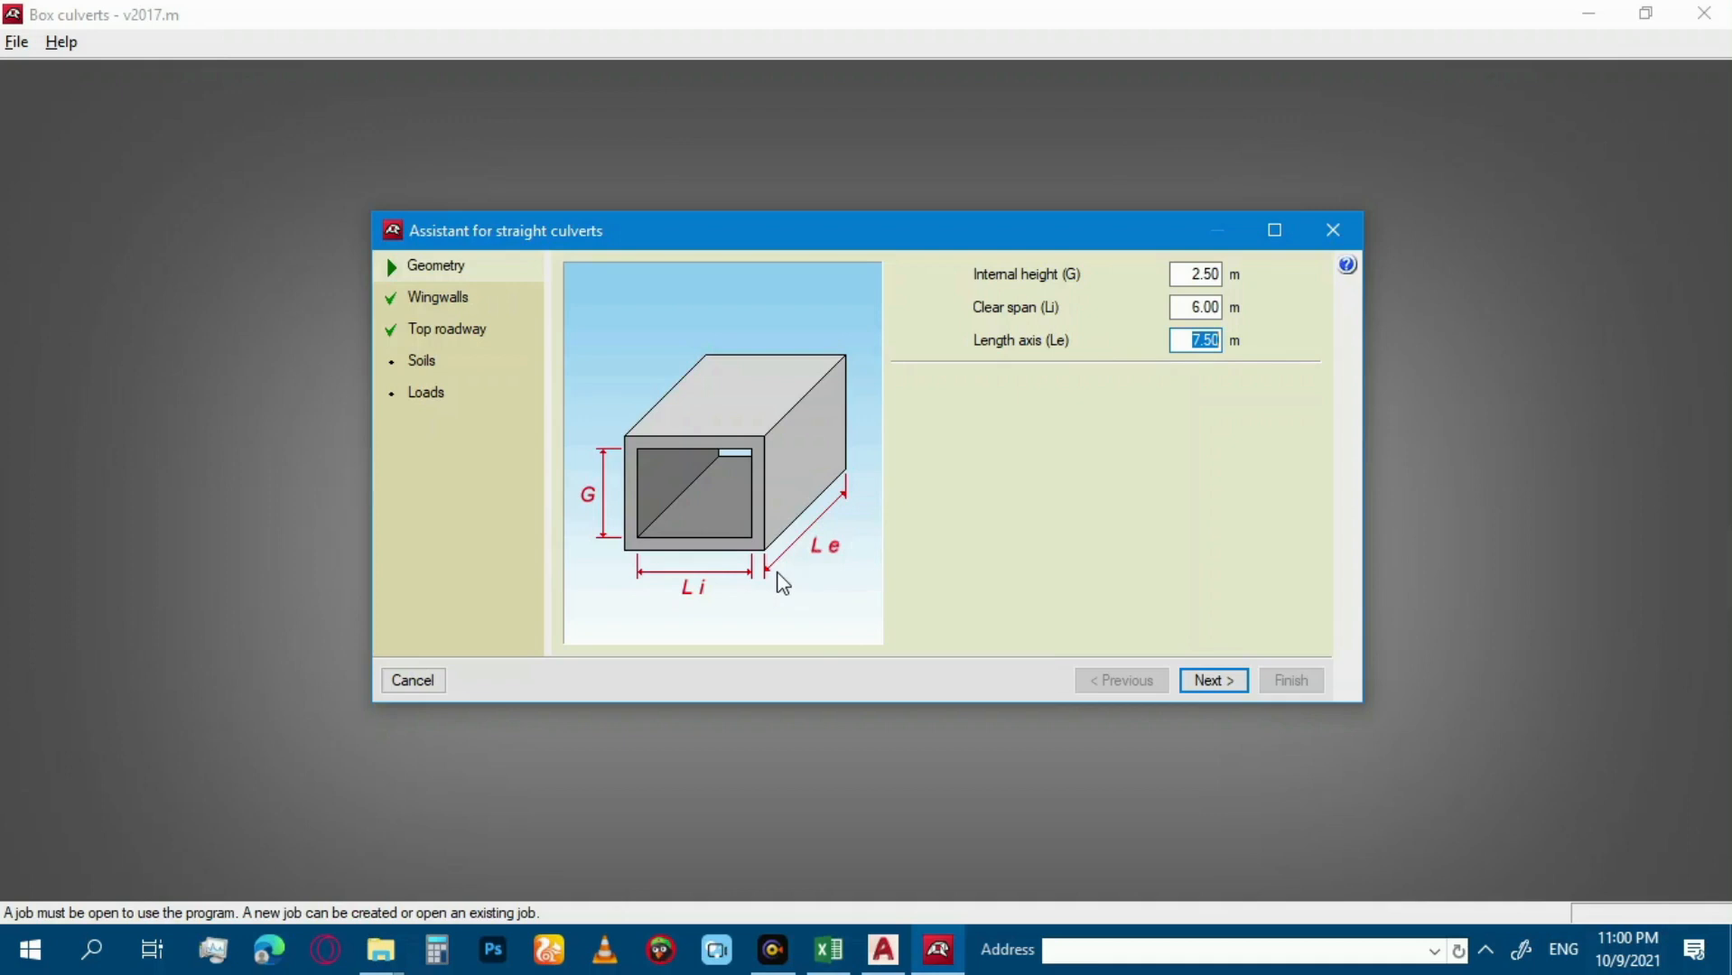
type("8")
left_click(460, 335)
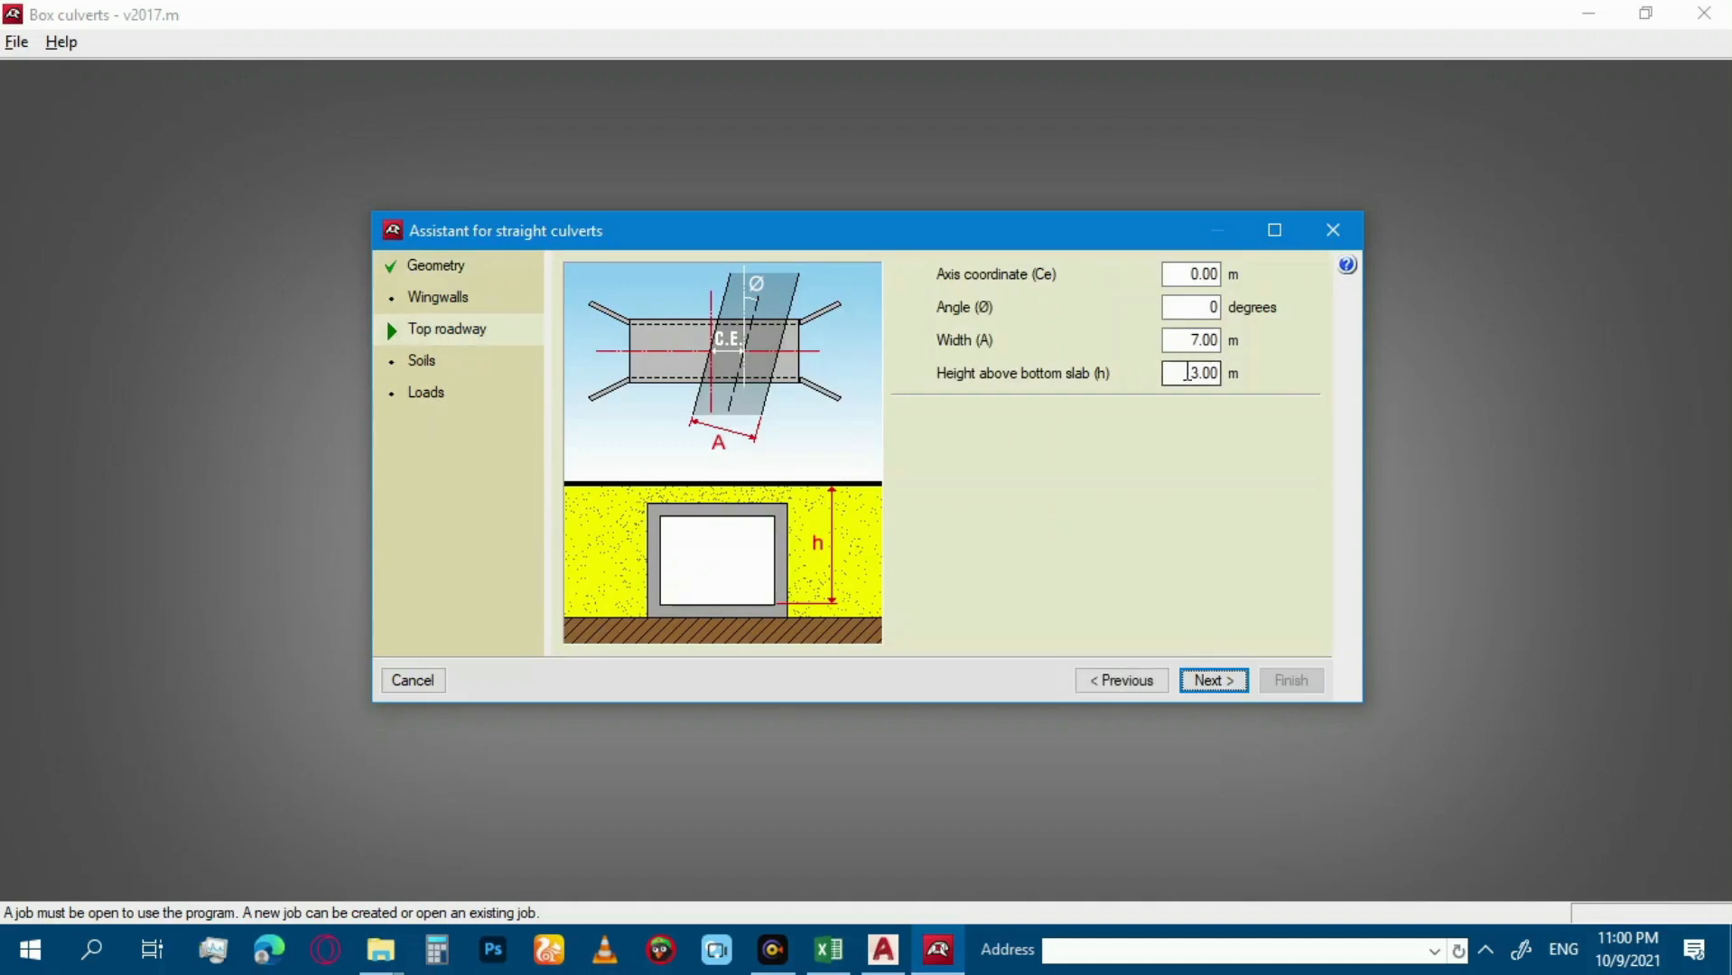
double_click(1190, 339)
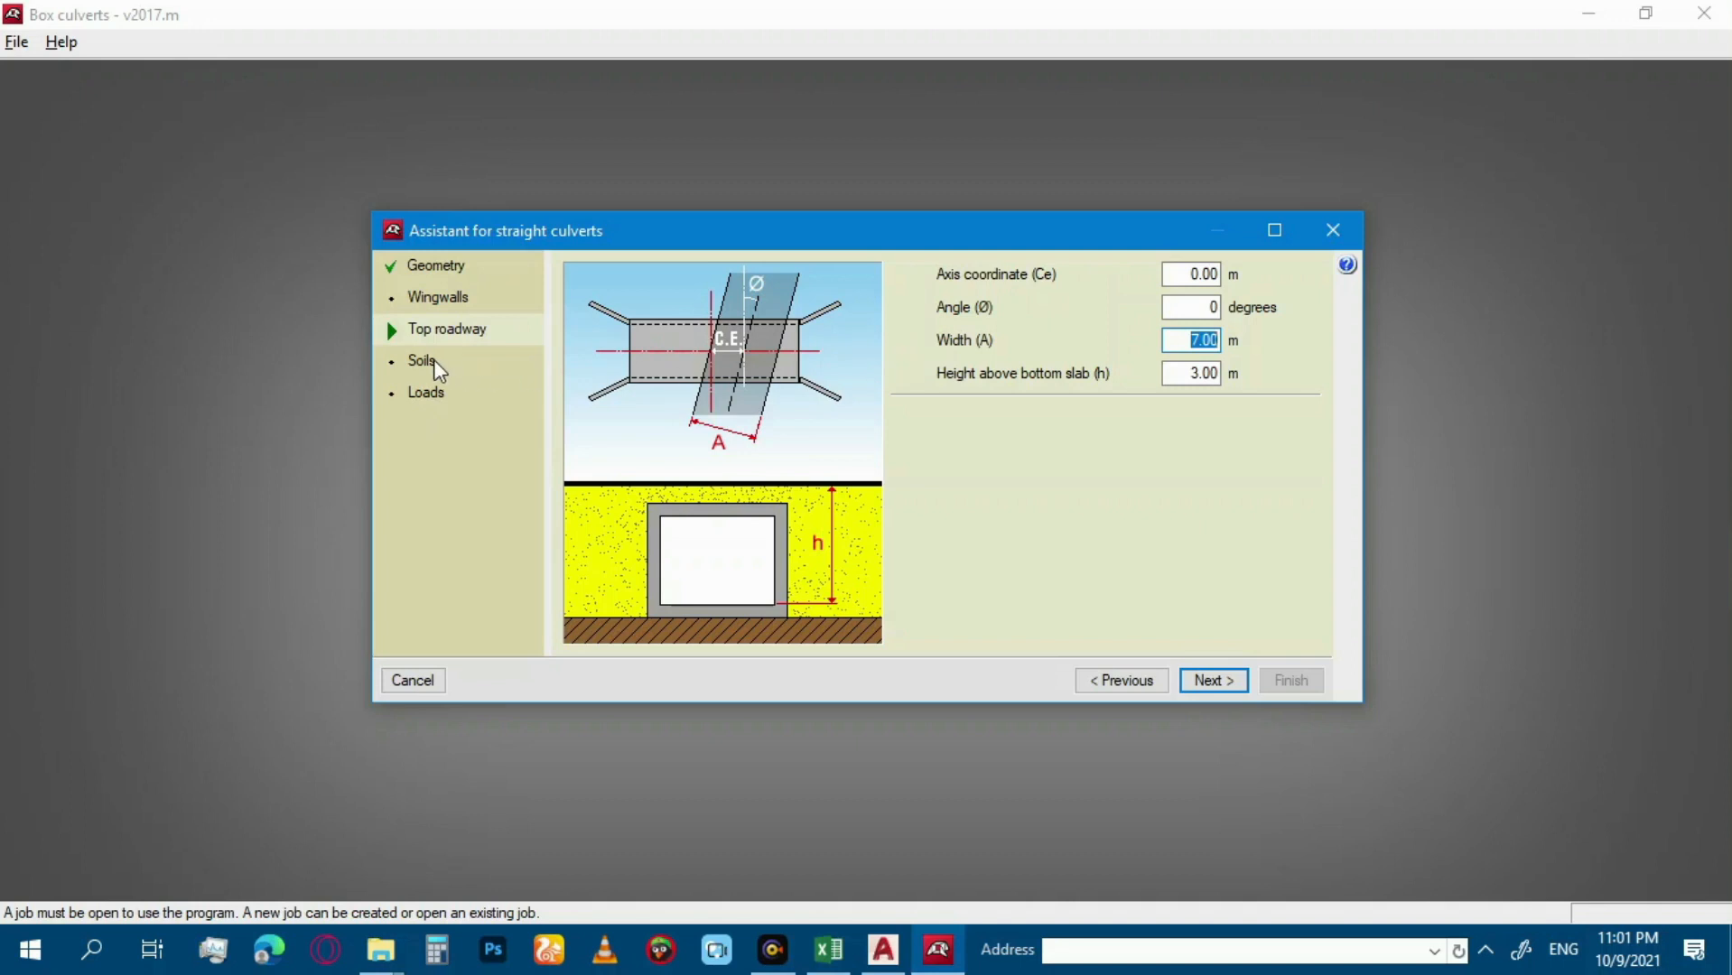
Recheck the wingwall settings and set both the soils' base type and infill type to Medium dense sand.
left_click(443, 297)
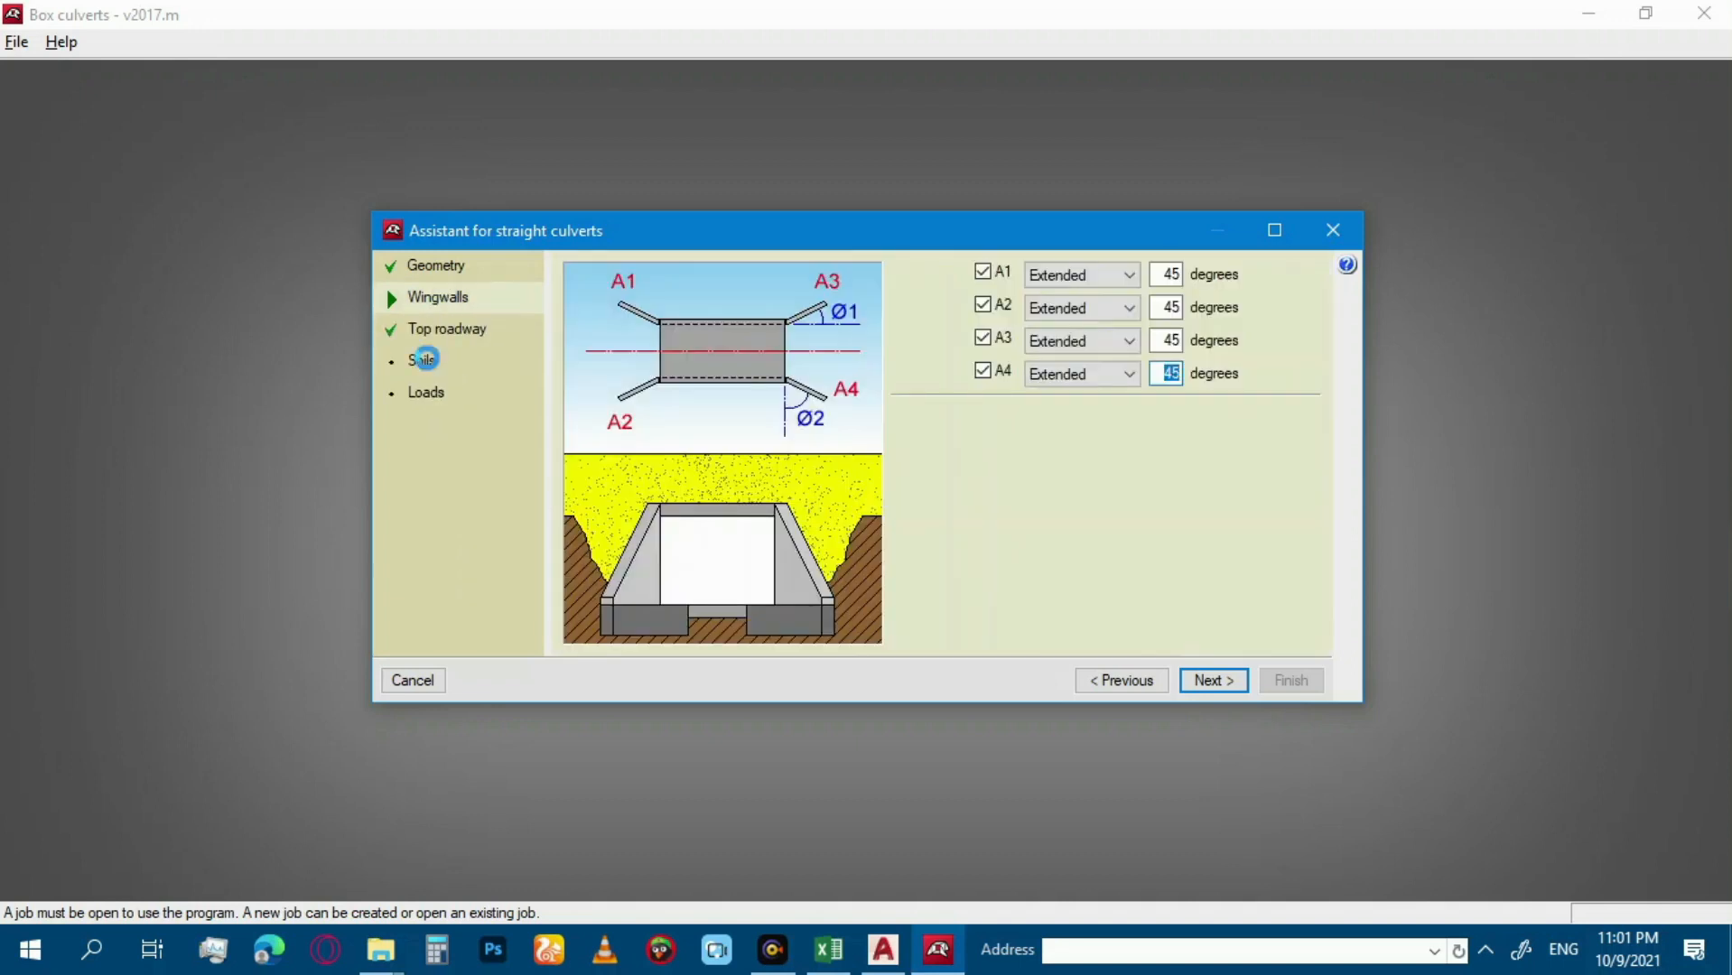
left_click(425, 359)
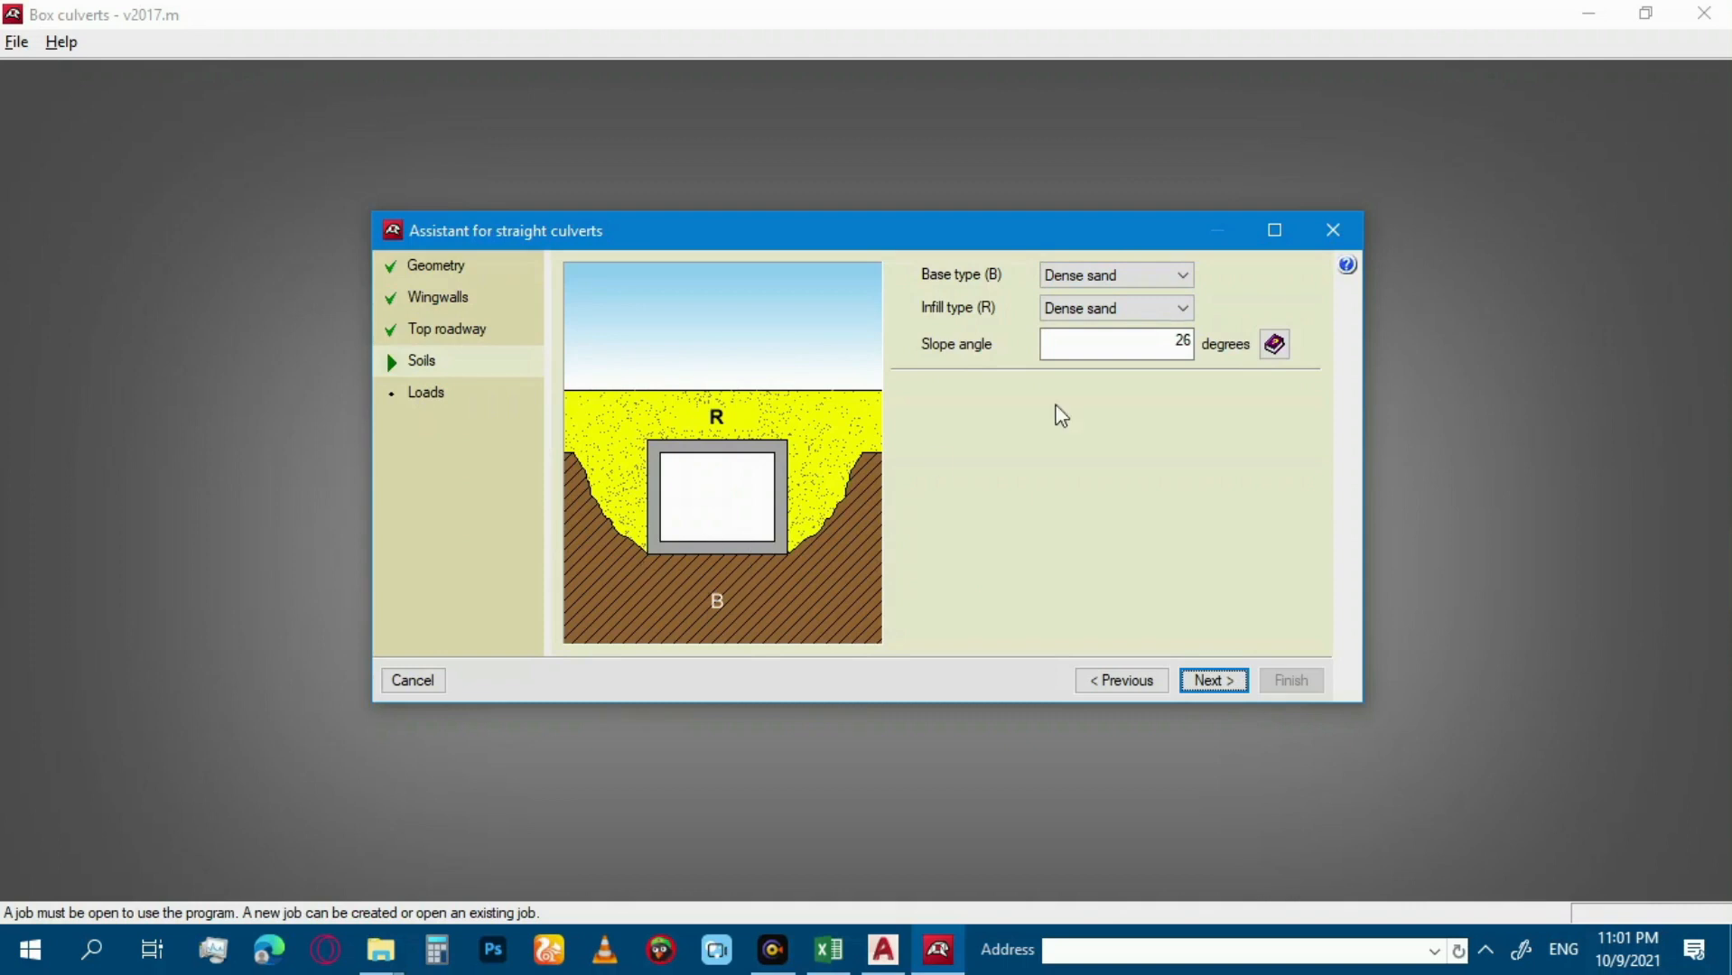
left_click(1148, 279)
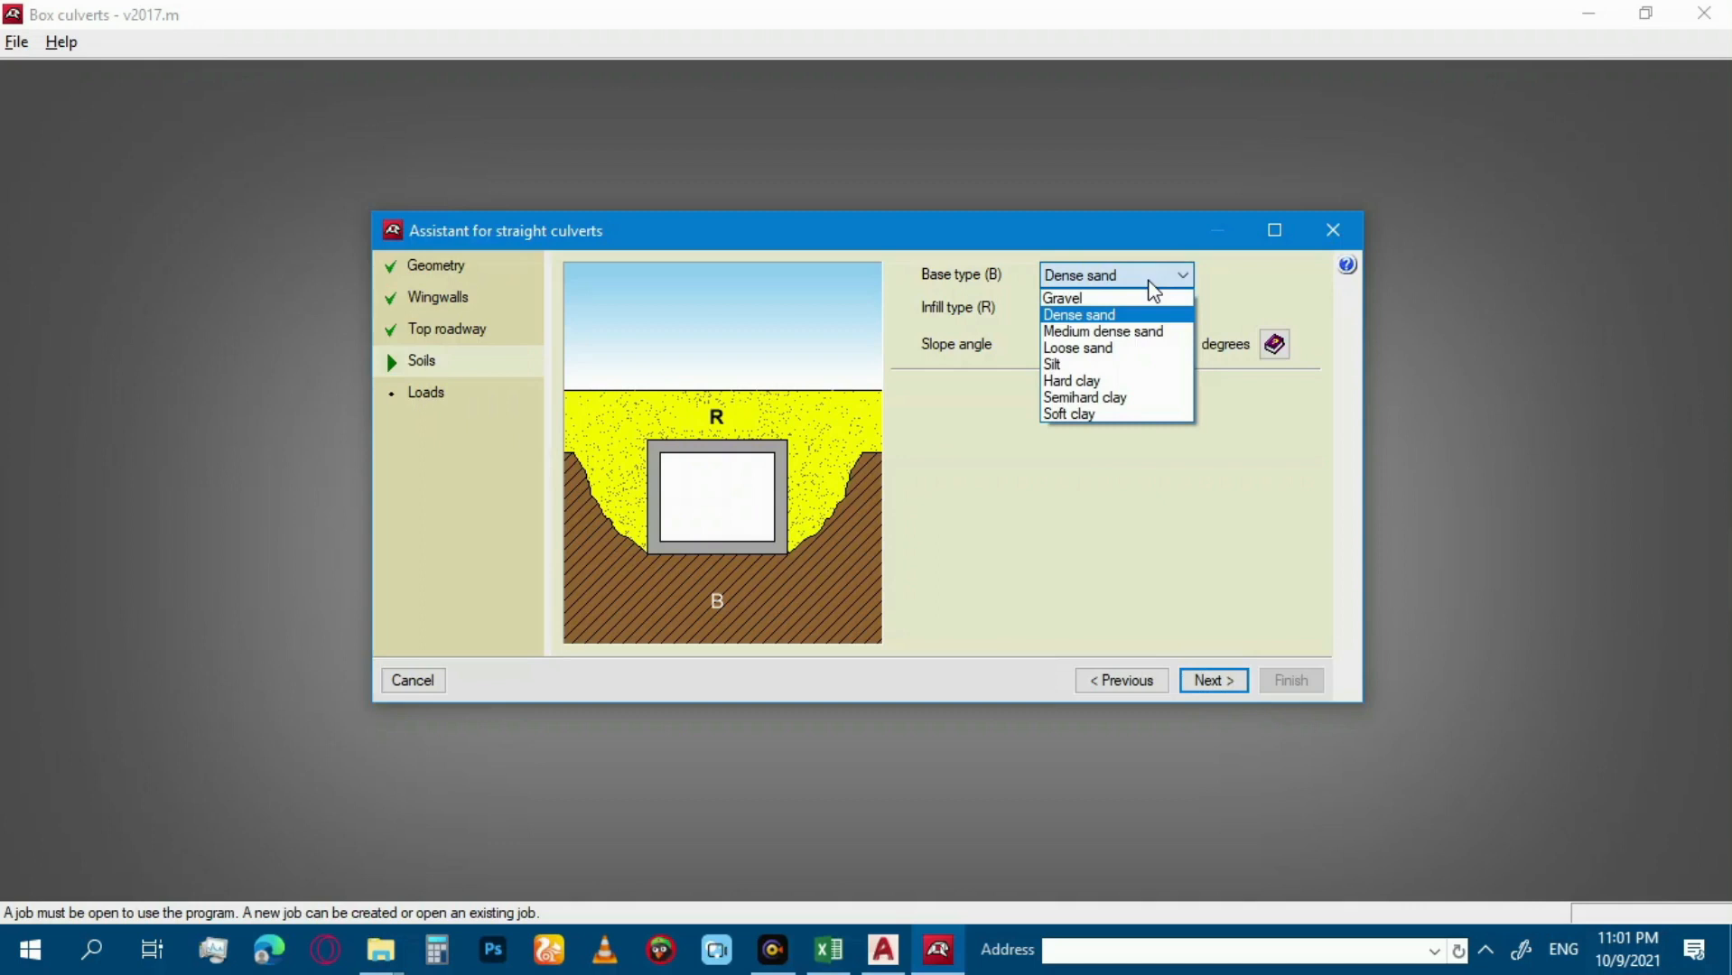
left_click(1147, 279)
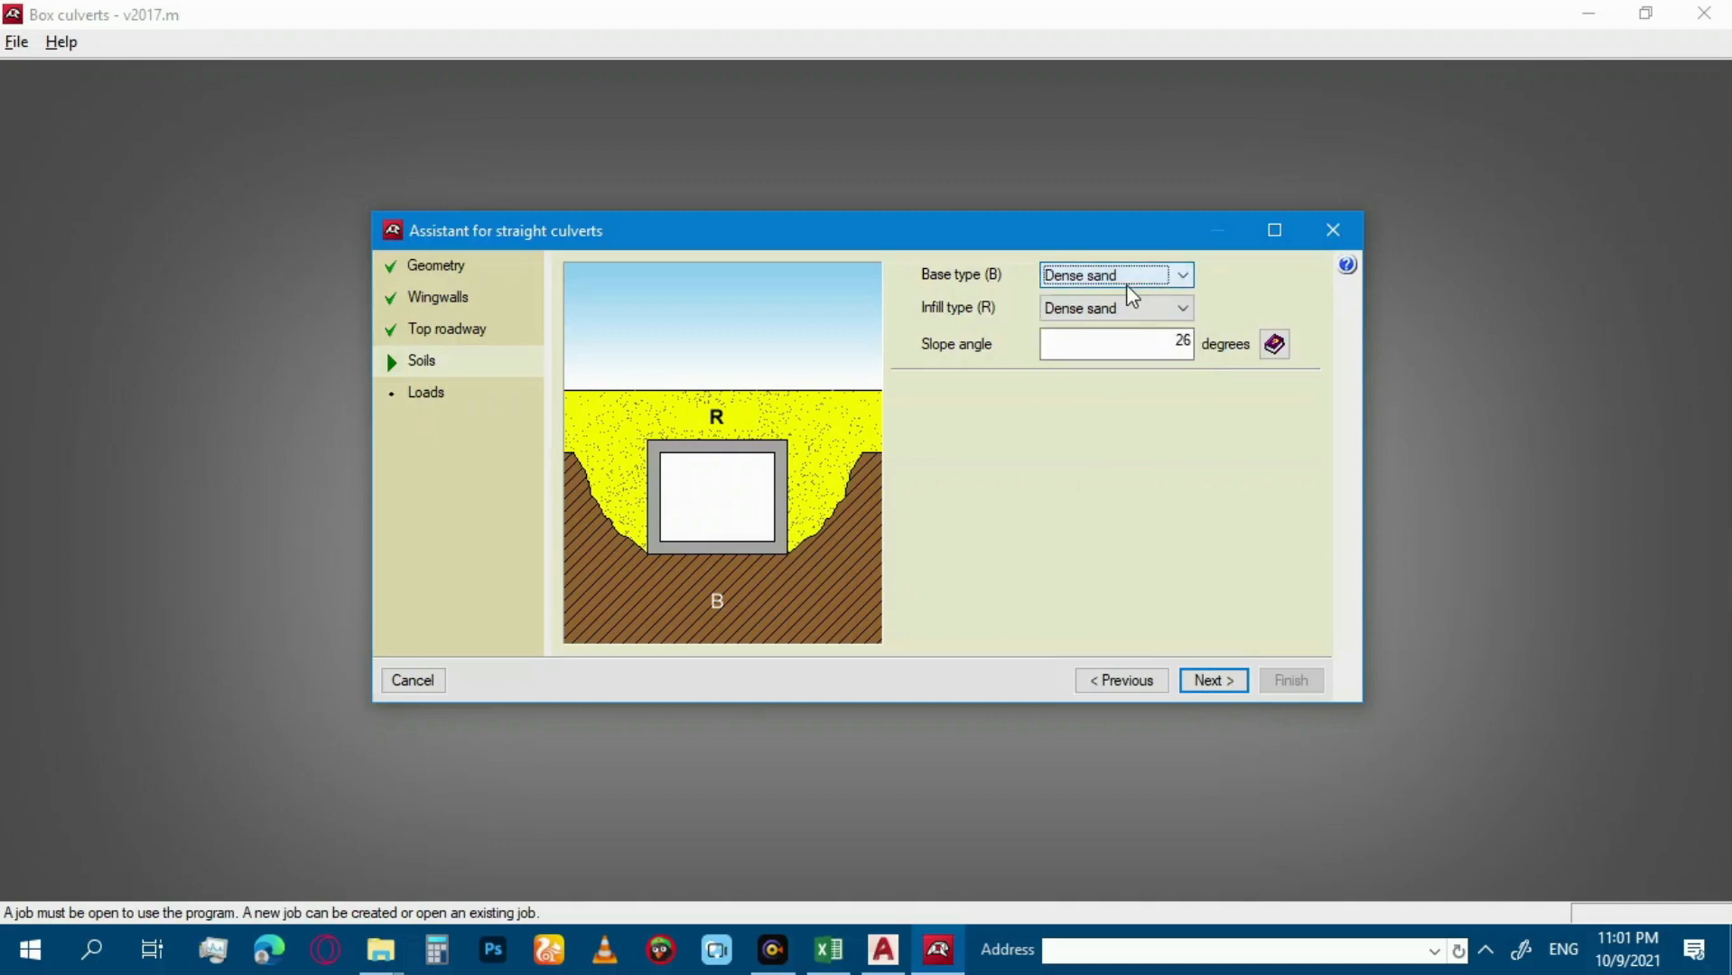
left_click(1126, 281)
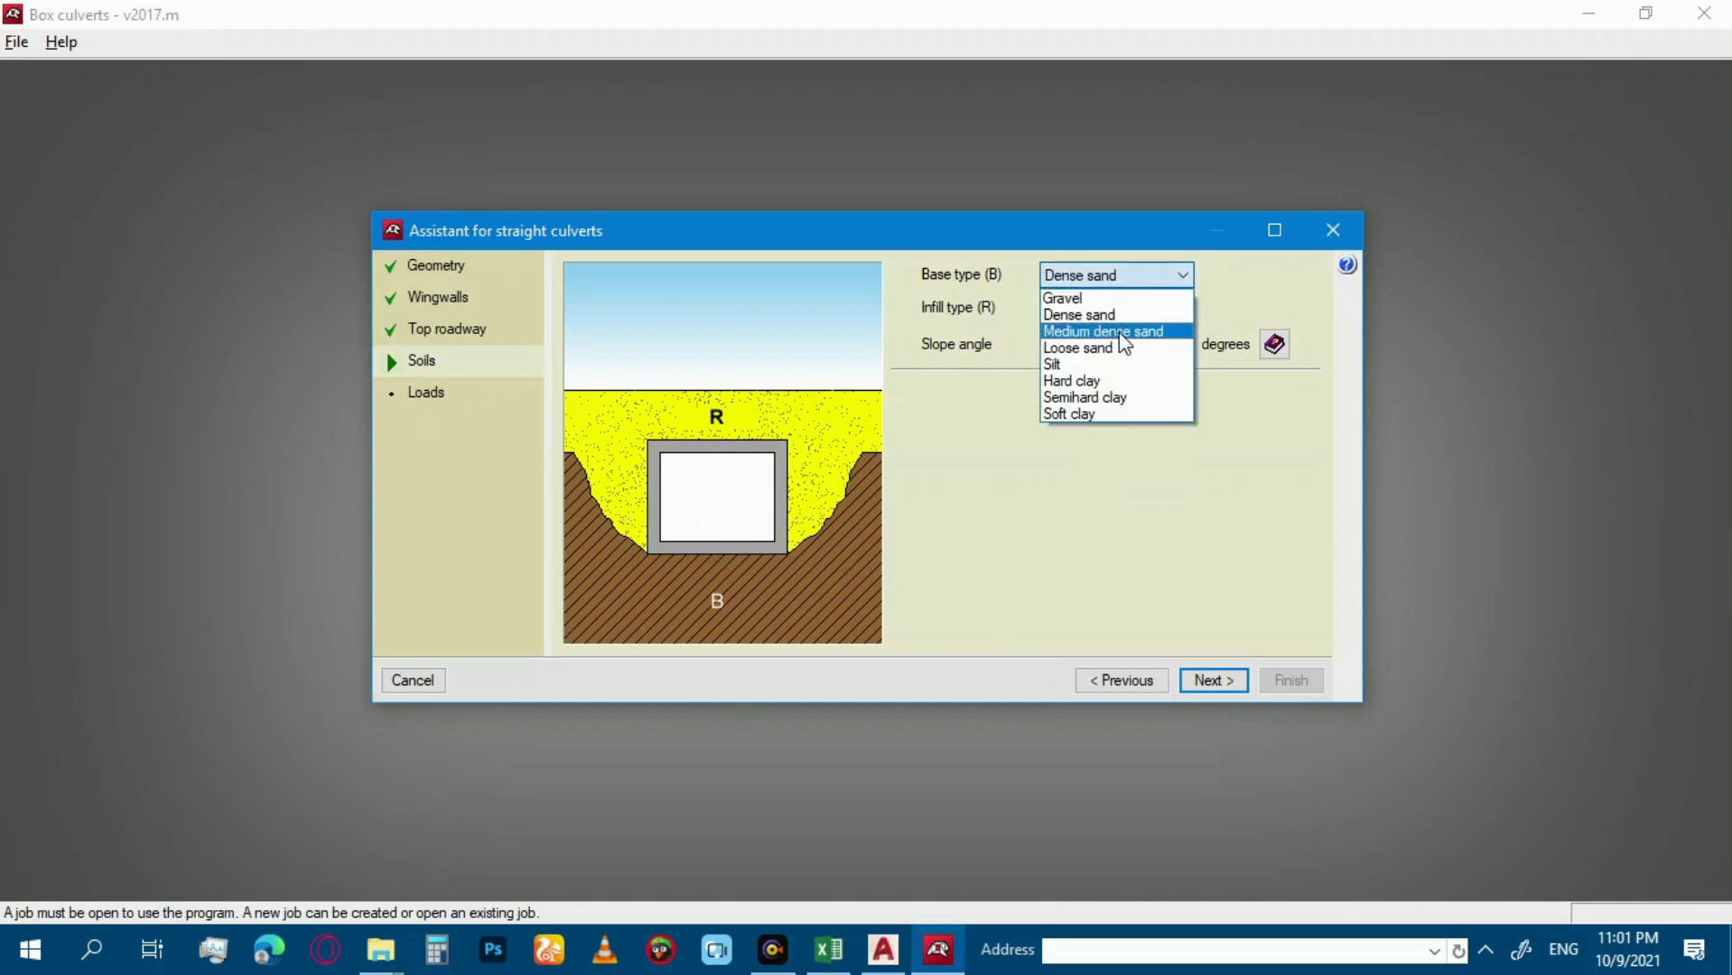
left_click(1119, 332)
left_click(1115, 308)
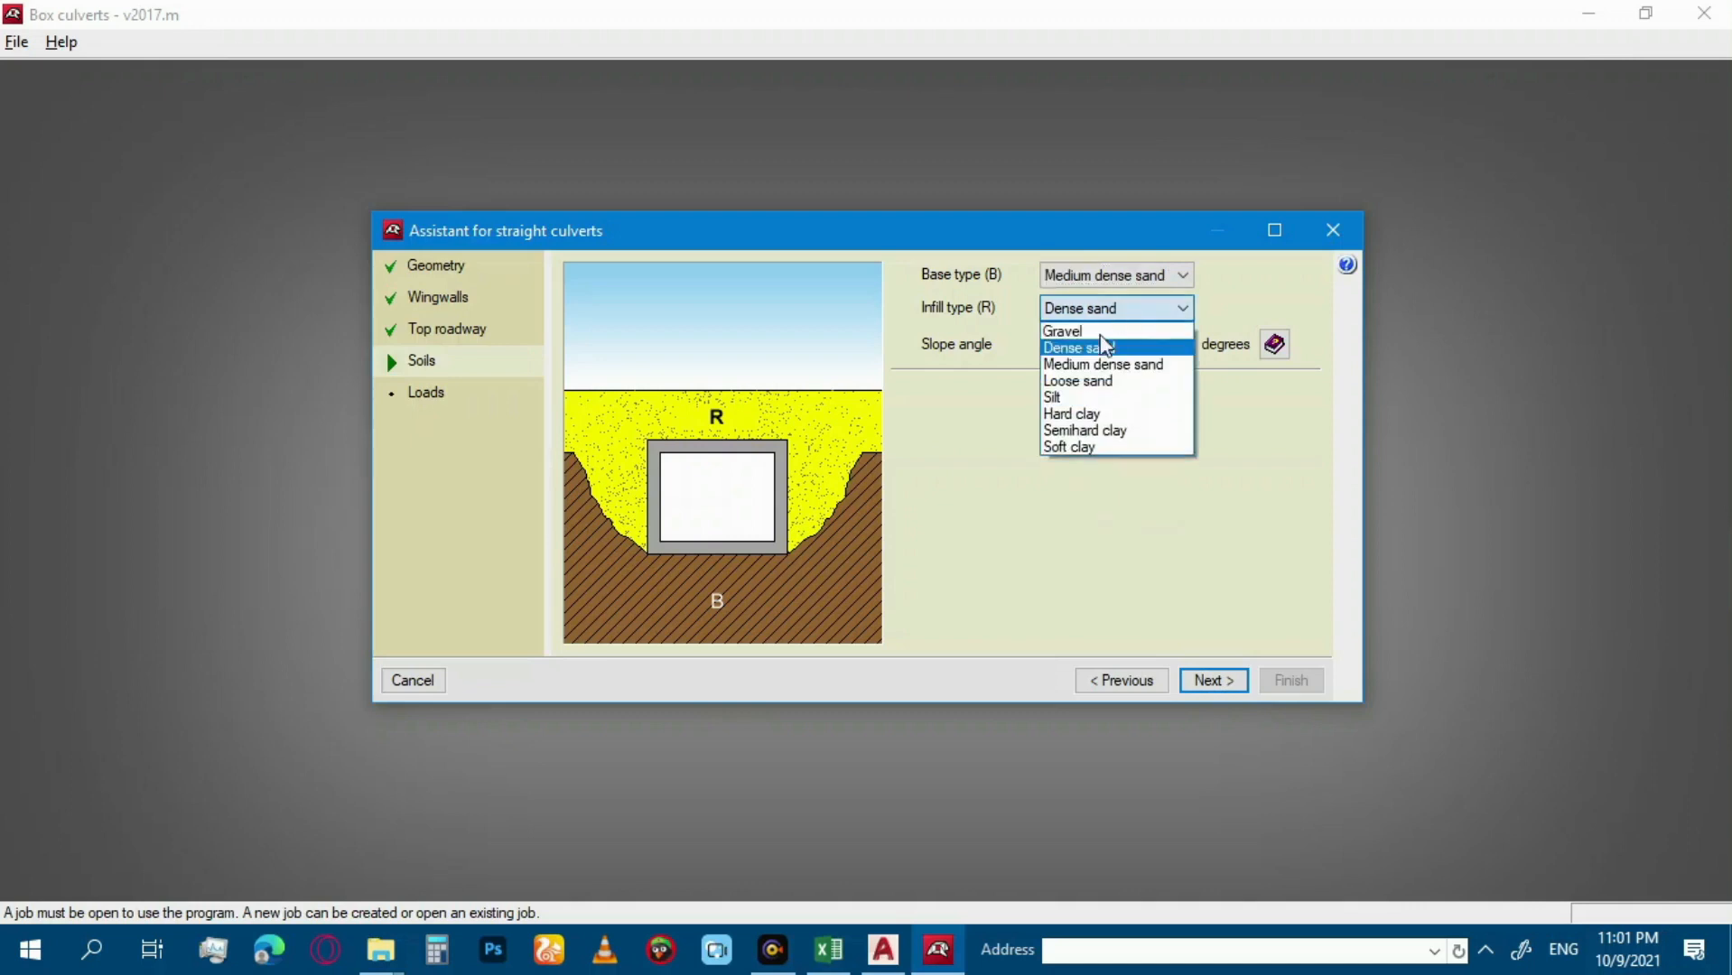
left_click(1141, 365)
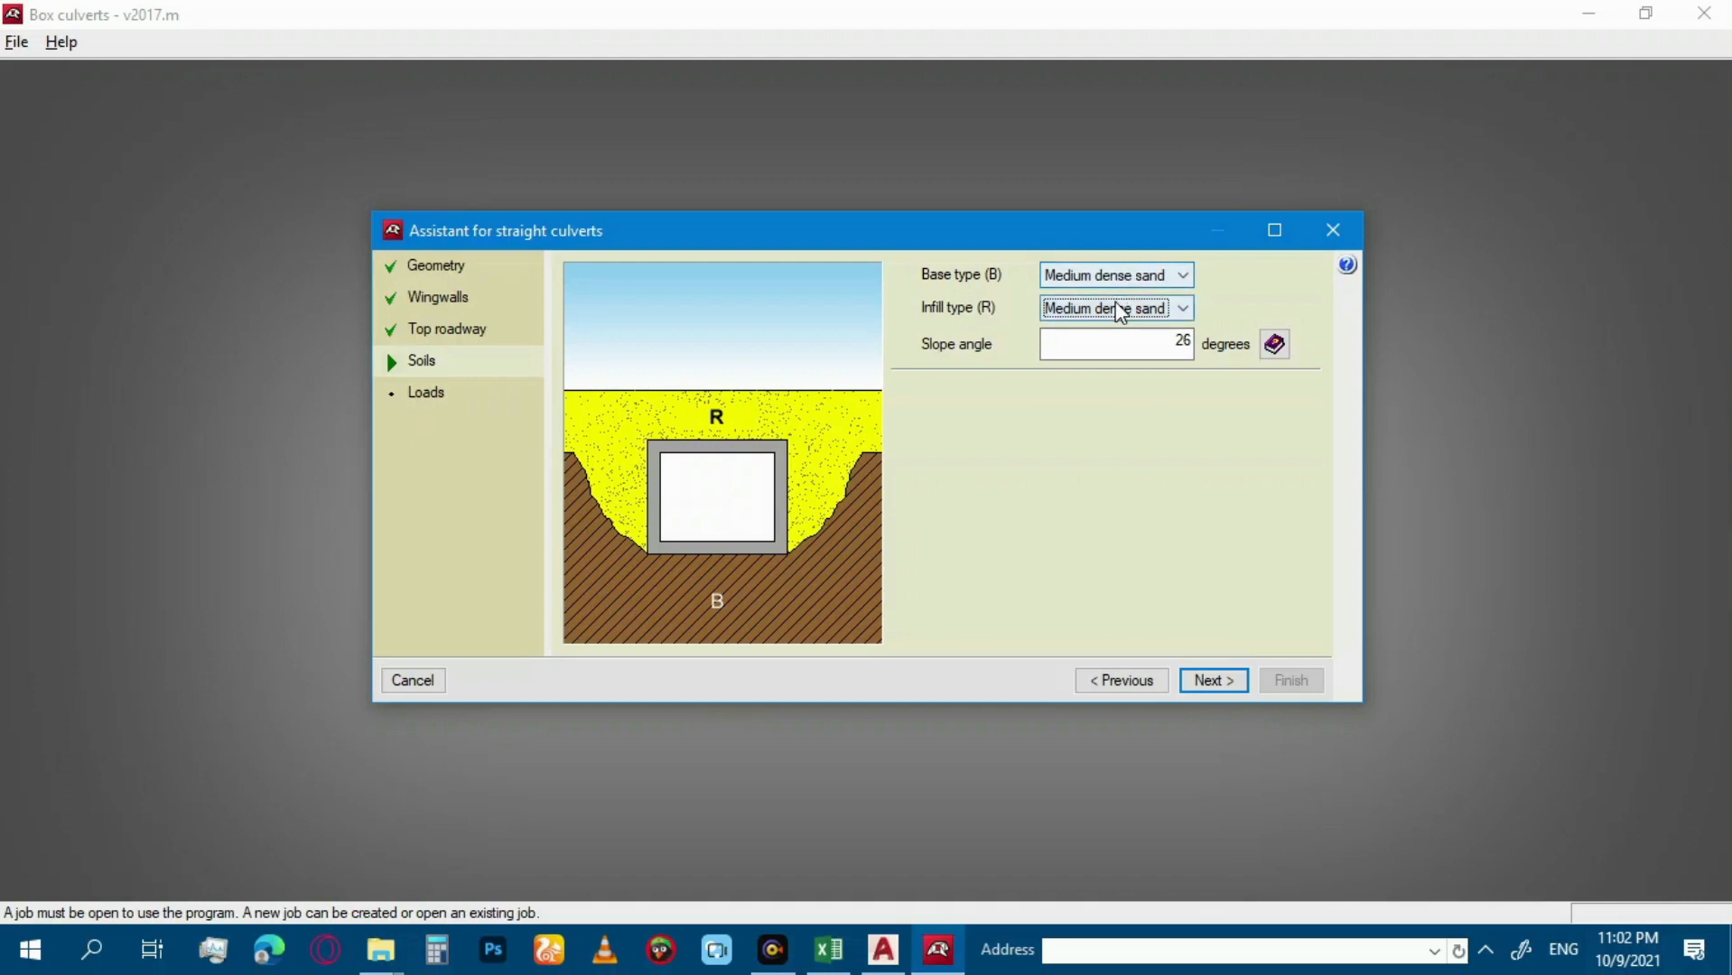
Review the infill soil options and change the base soil type to Silt.
left_click(1123, 309)
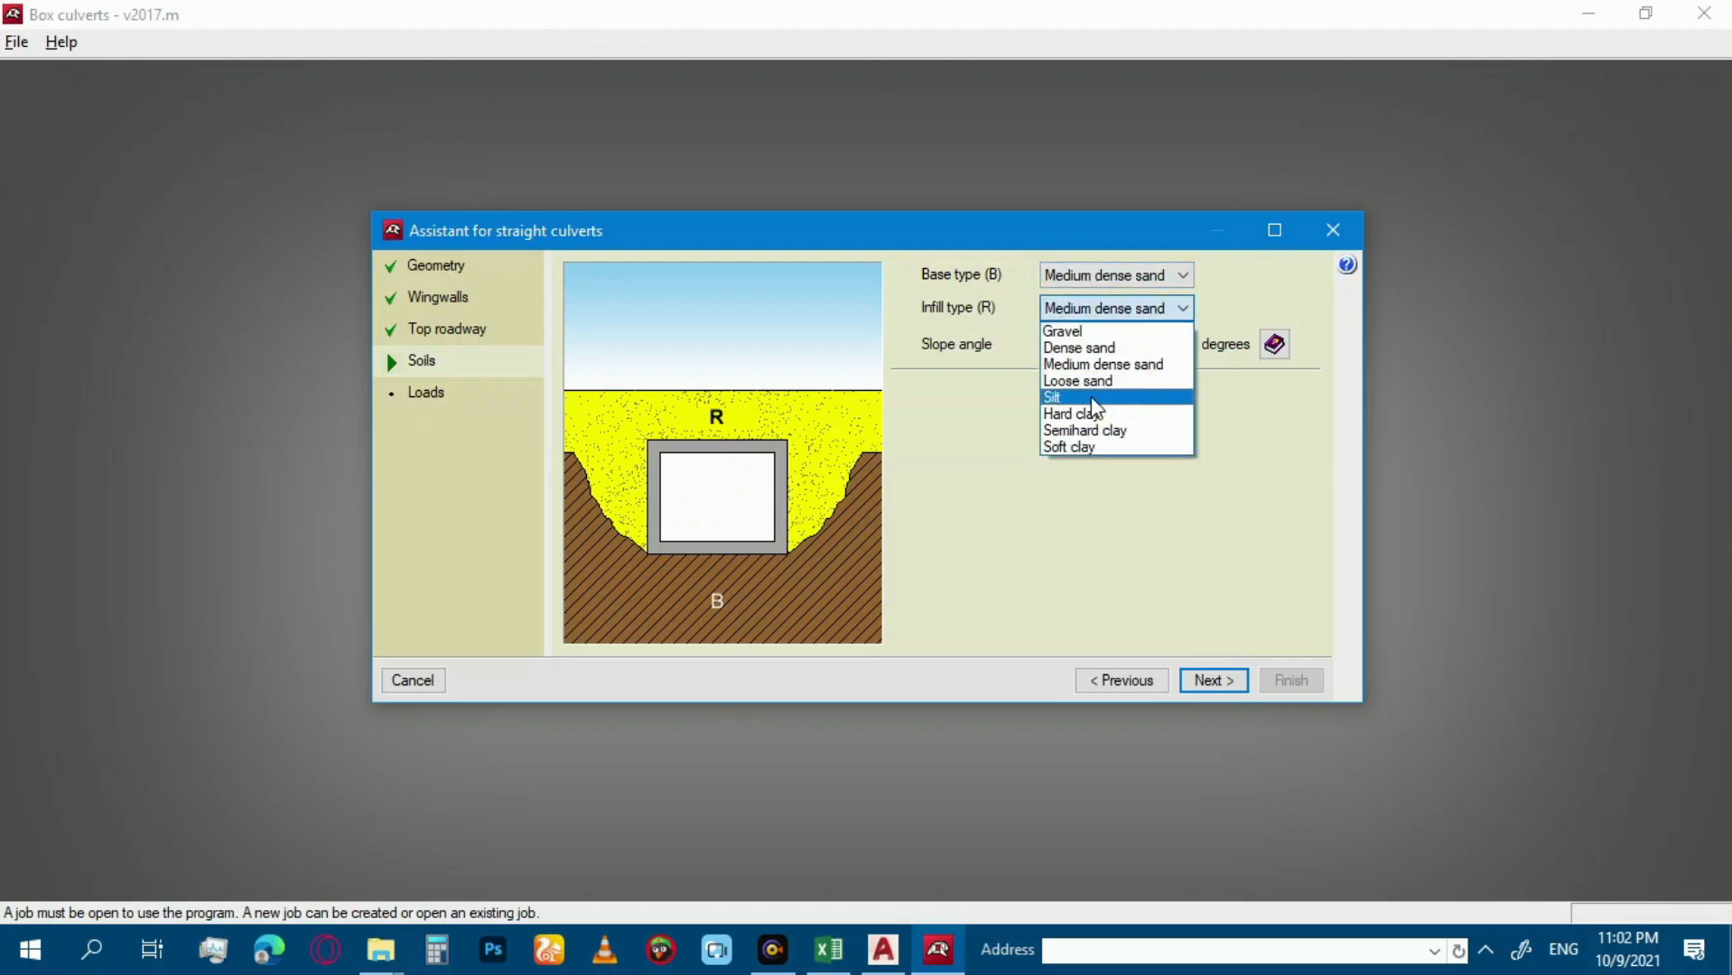
left_click(1120, 306)
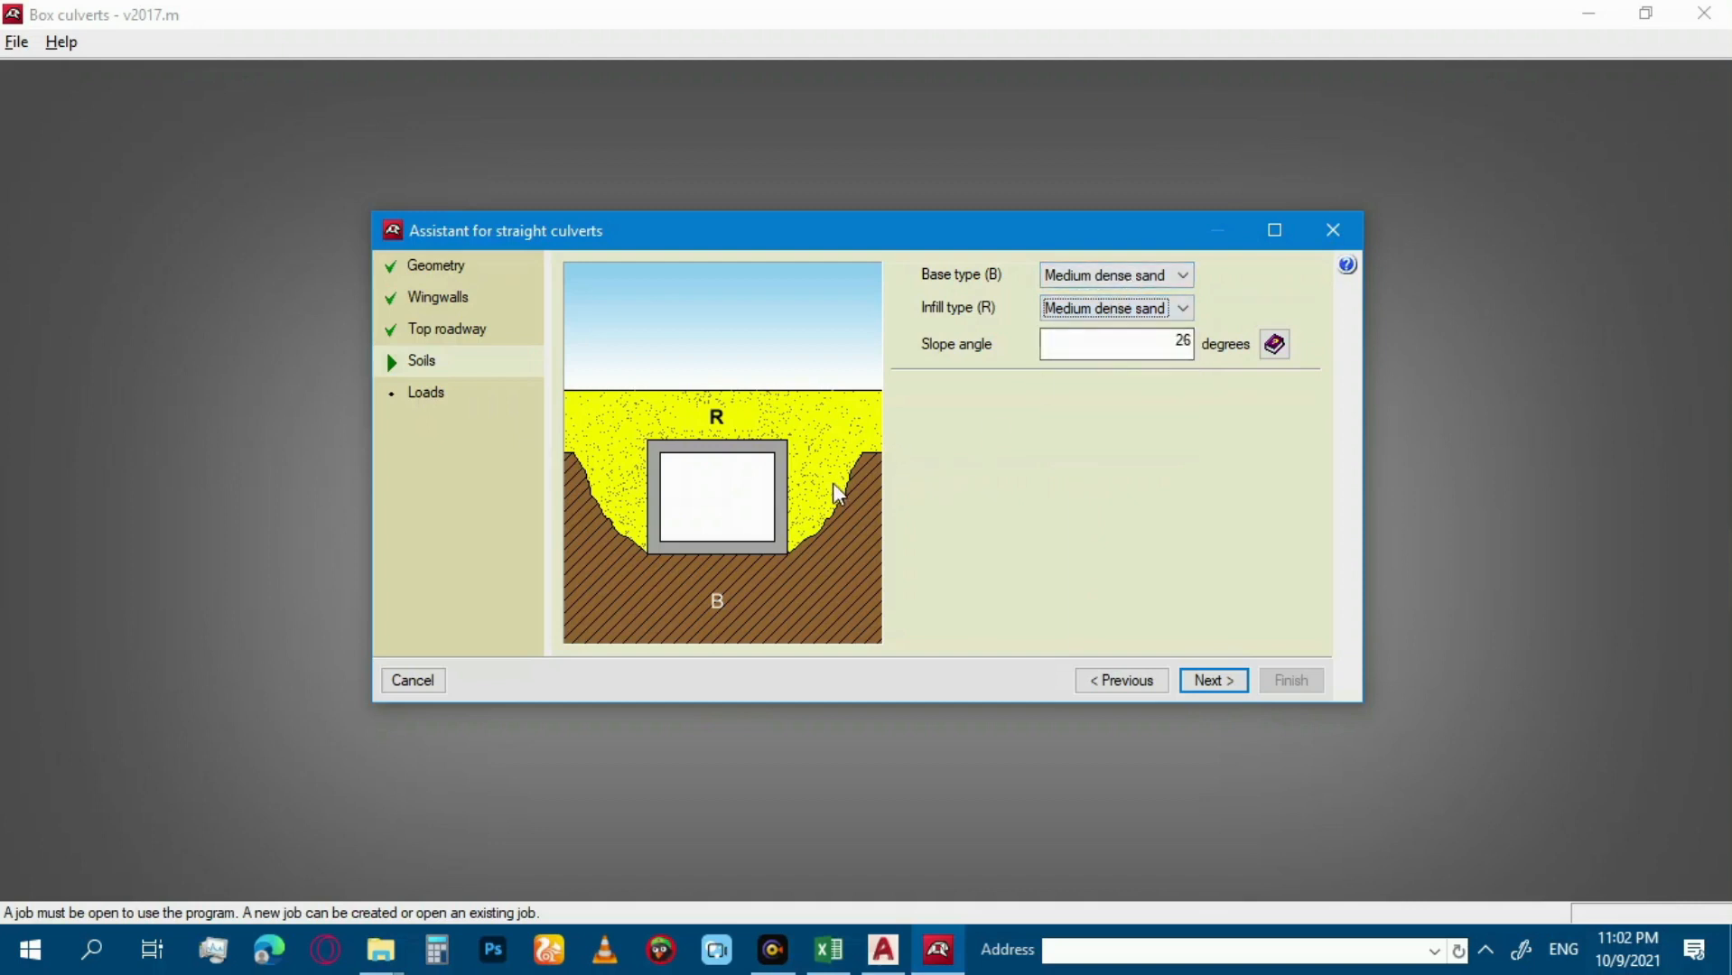
left_click(1128, 311)
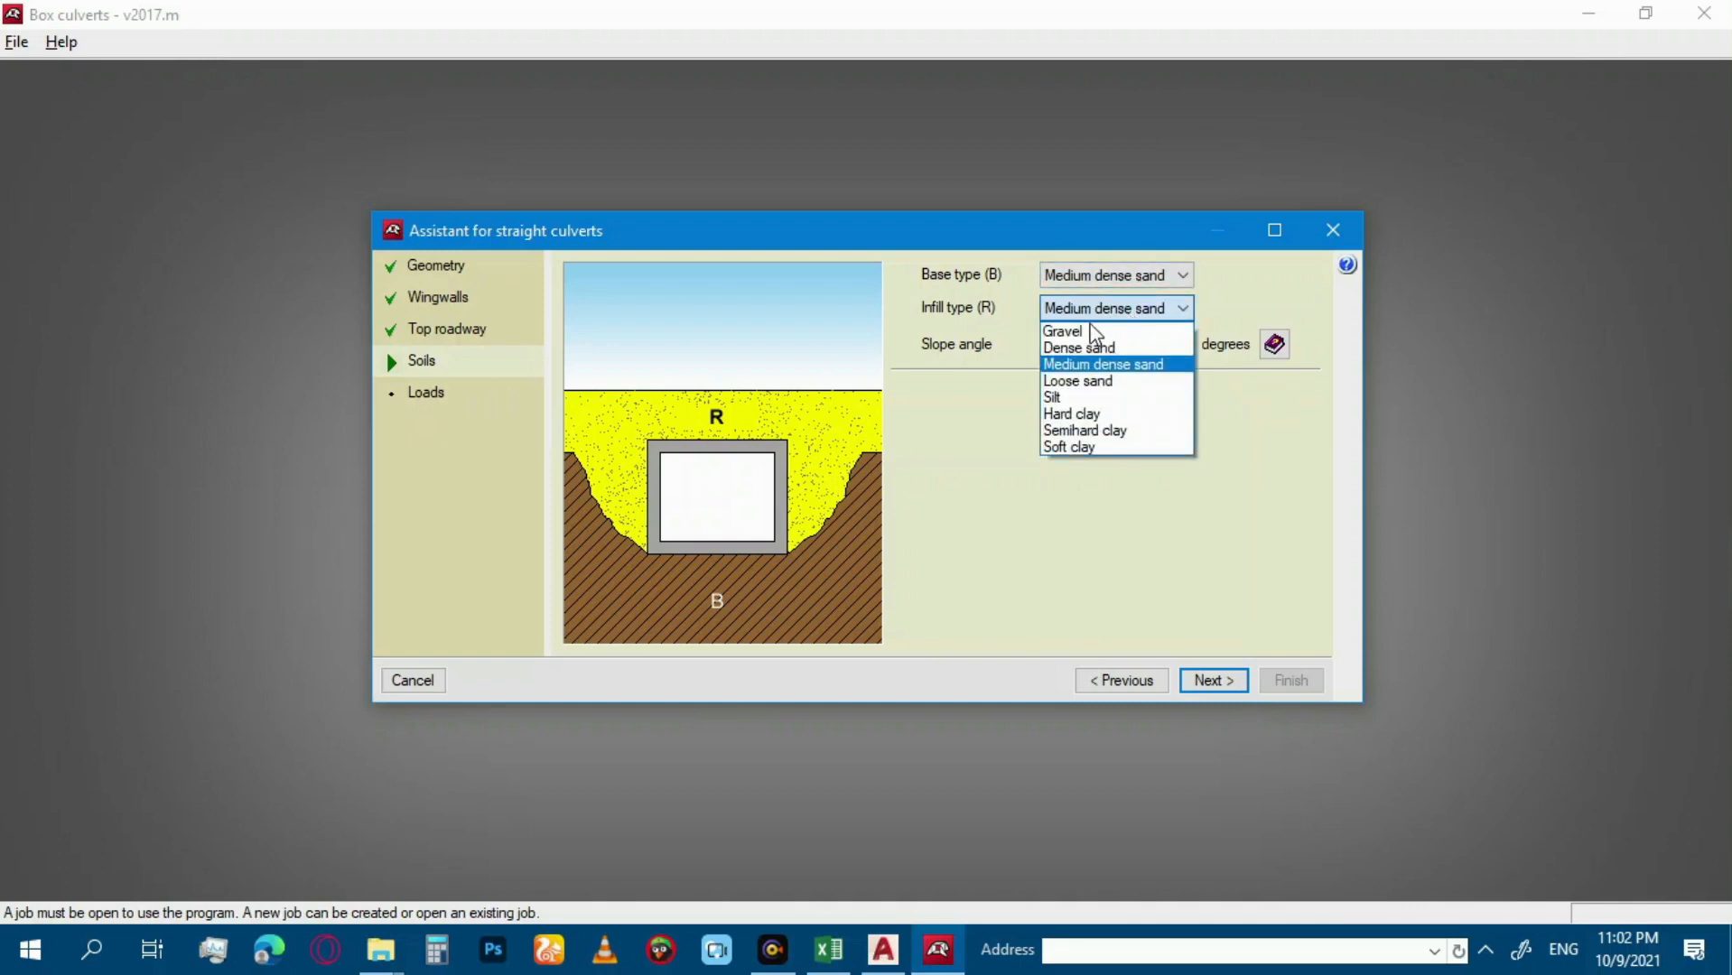
left_click(1137, 275)
left_click(1106, 366)
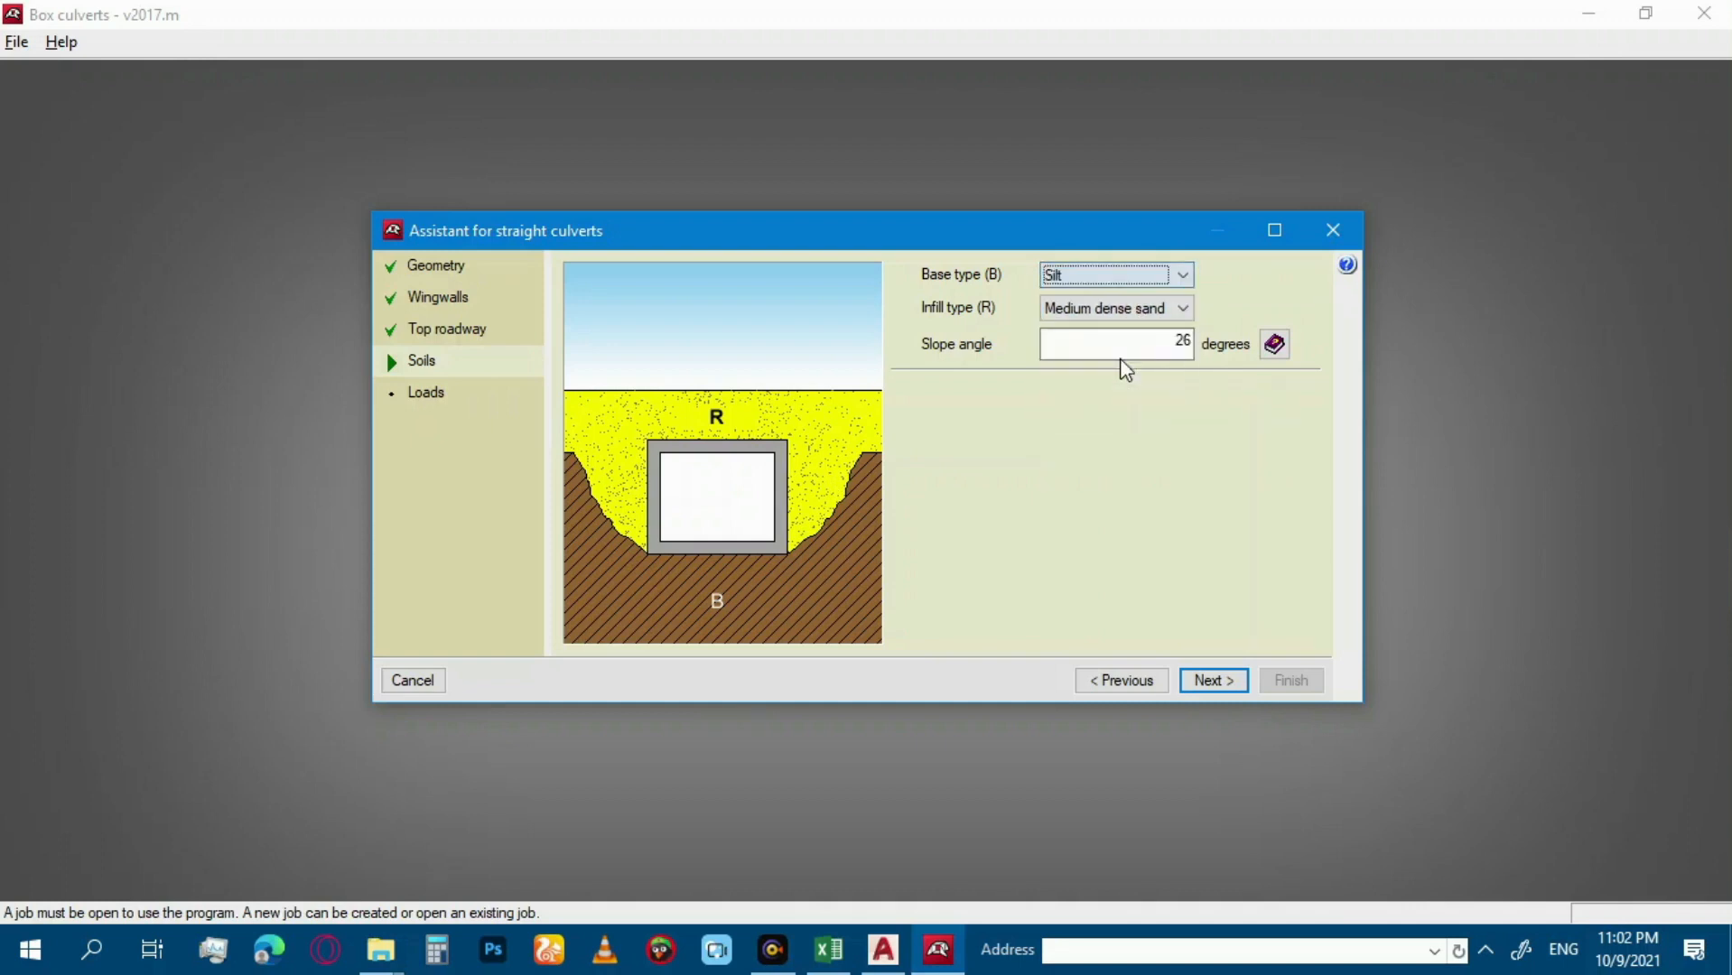
Check the slope angle of the soils and open the load settings of the assistant.
left_click(1147, 345)
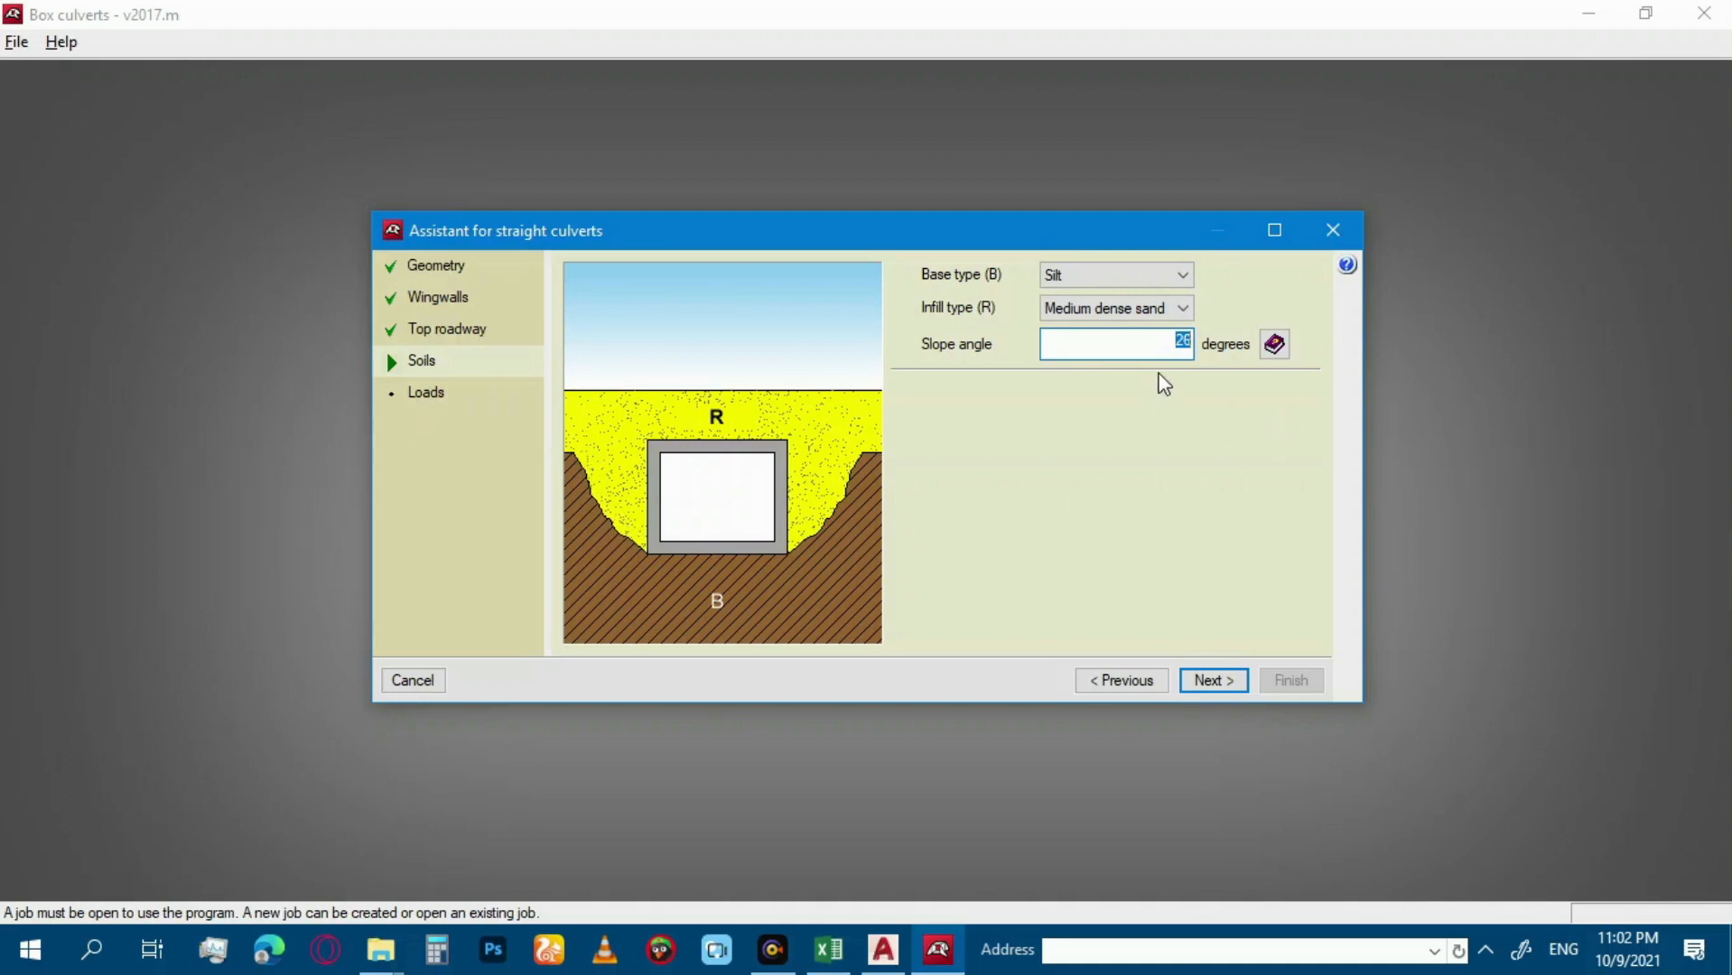
left_click(1160, 344)
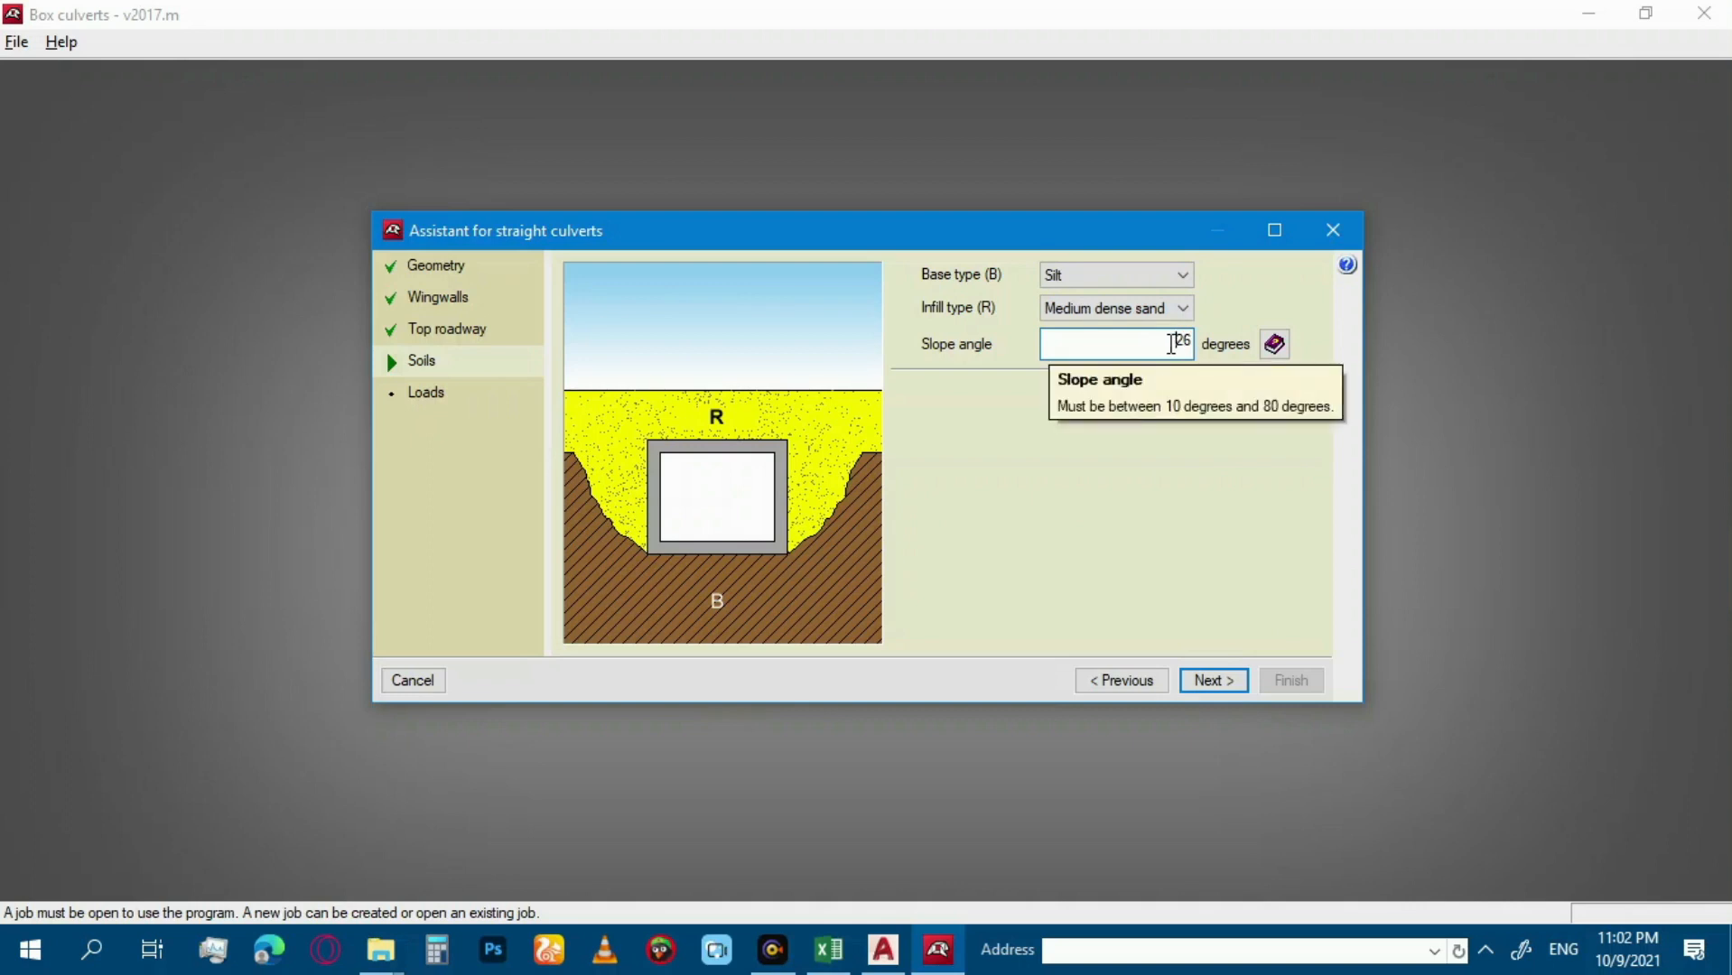
left_click(437, 402)
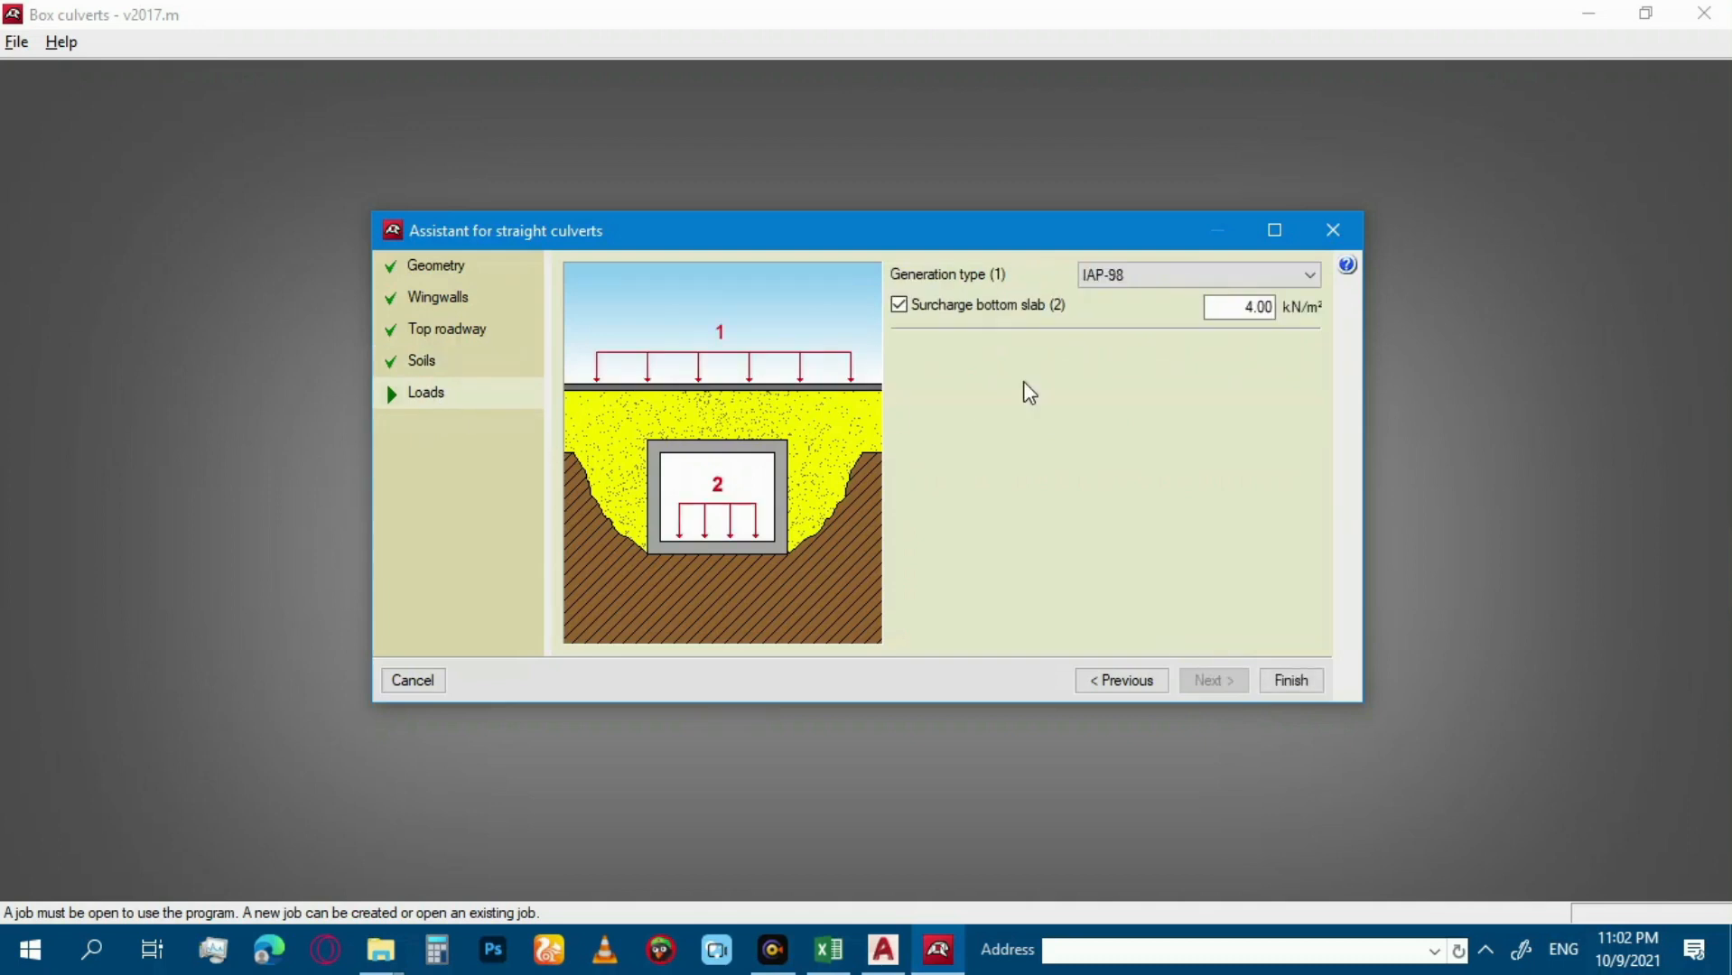
left_click(780, 959)
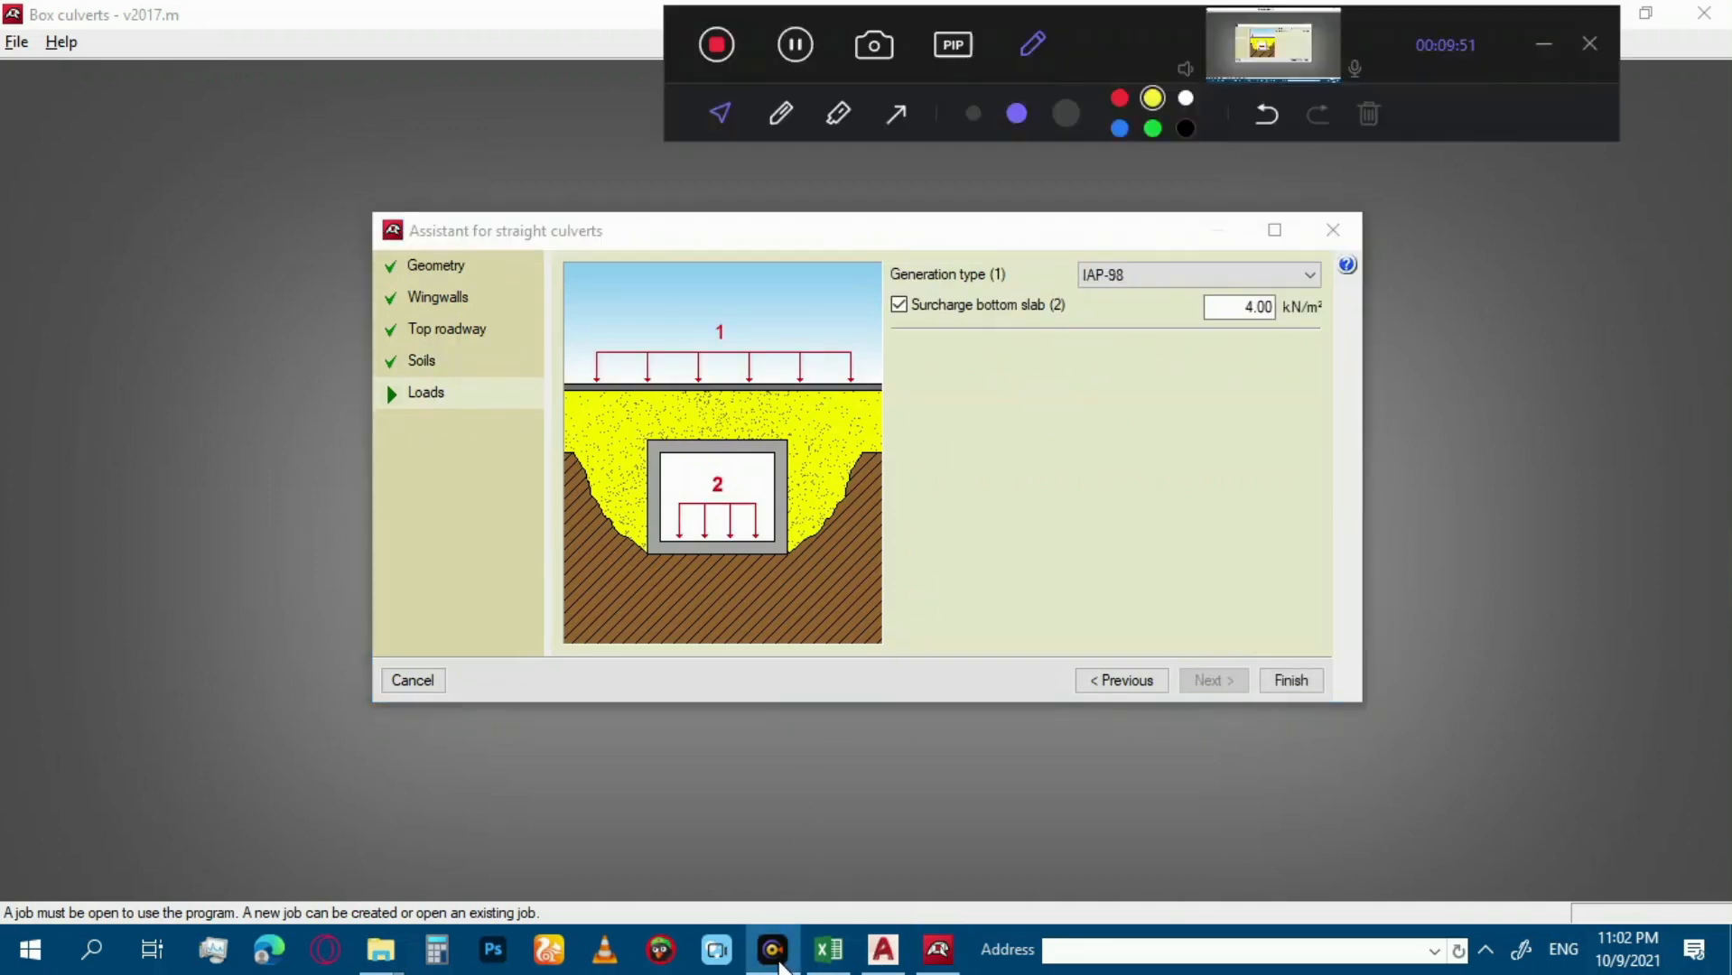
left_click(1545, 43)
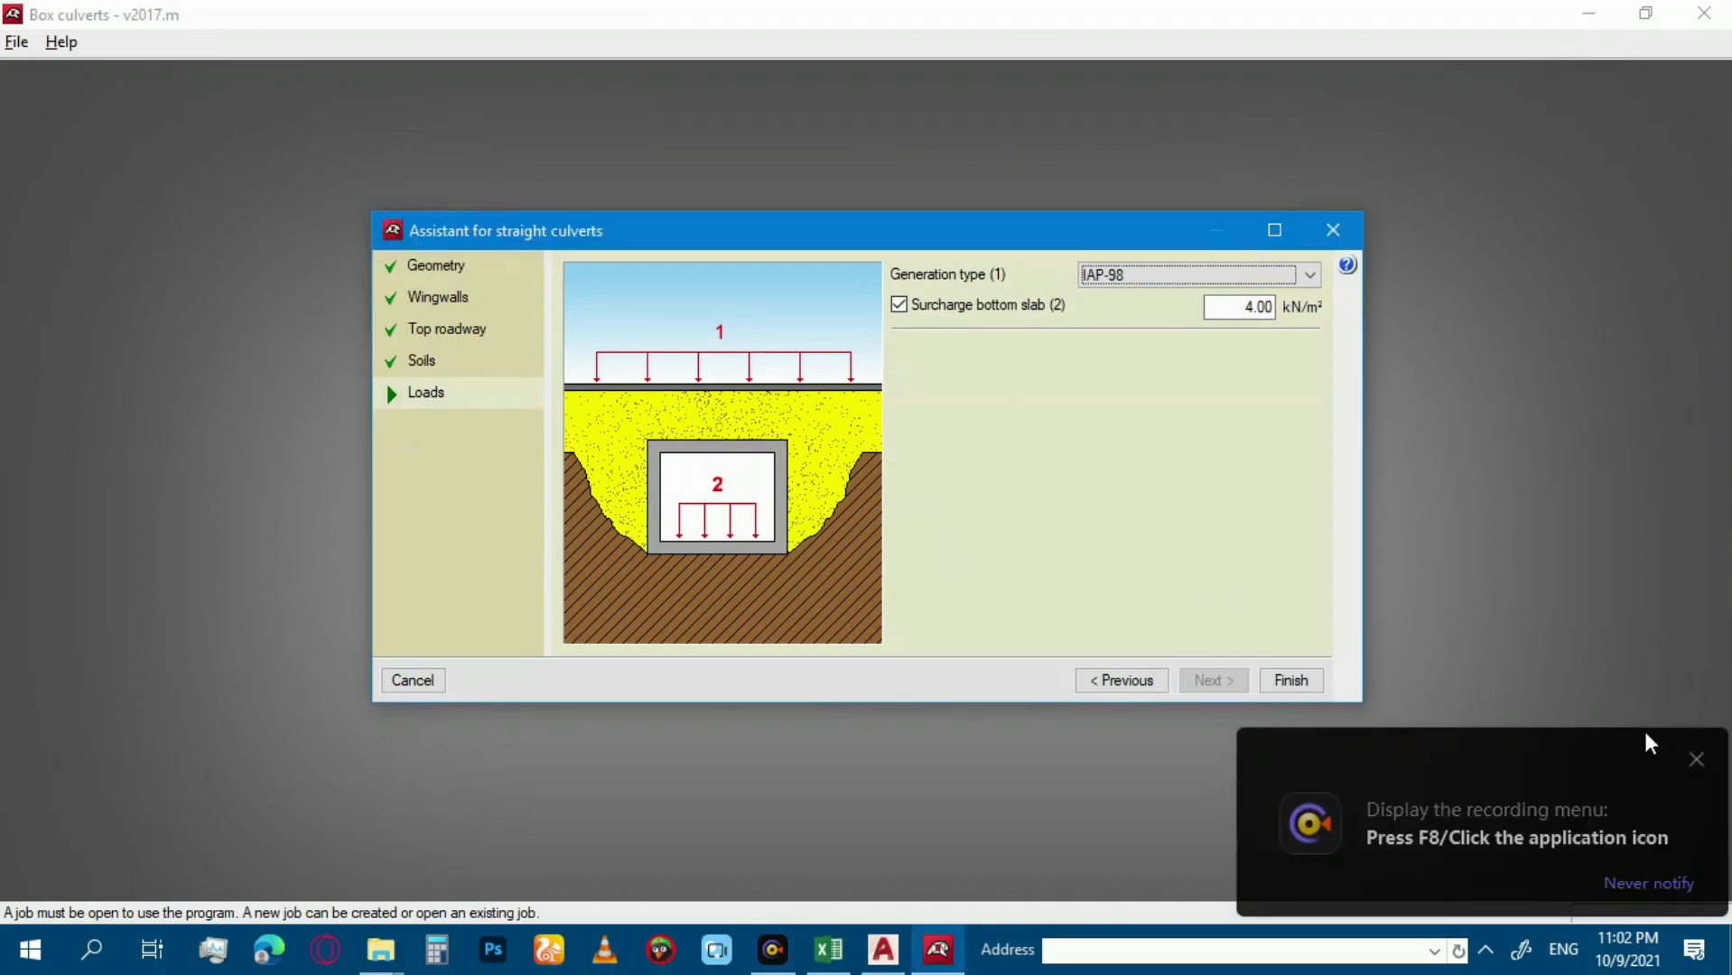
left_click(1696, 760)
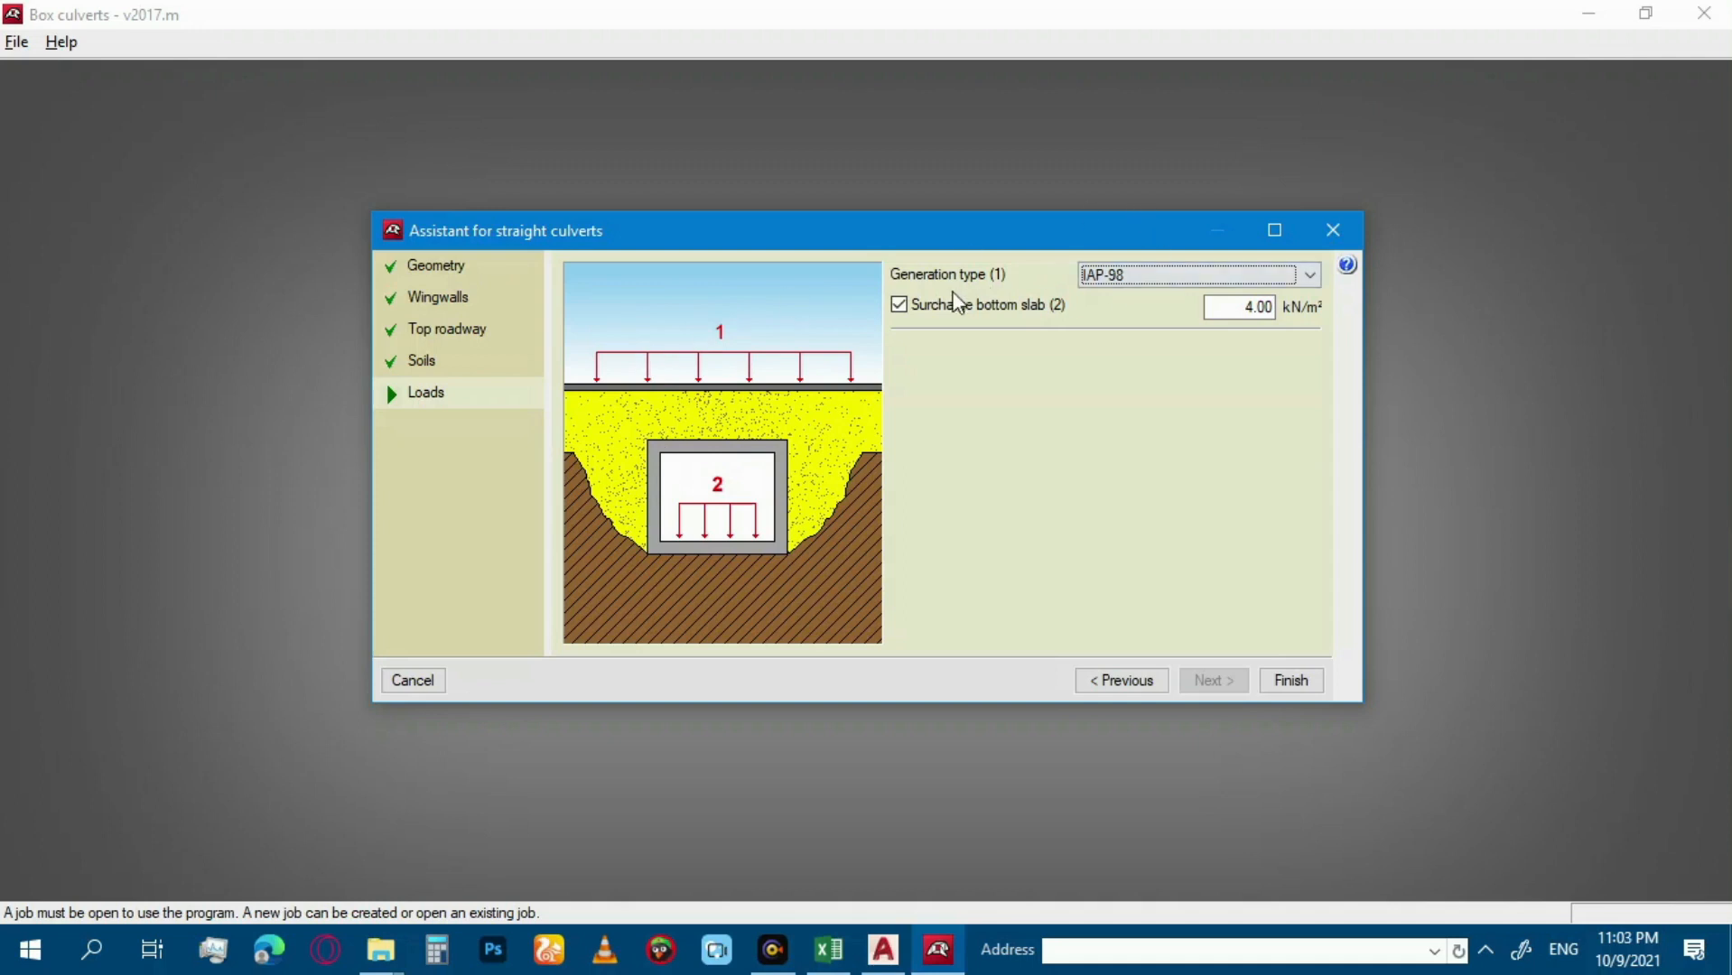
Choose IAP-98 as the generation type for the loads on the top roadway.
left_click(1310, 275)
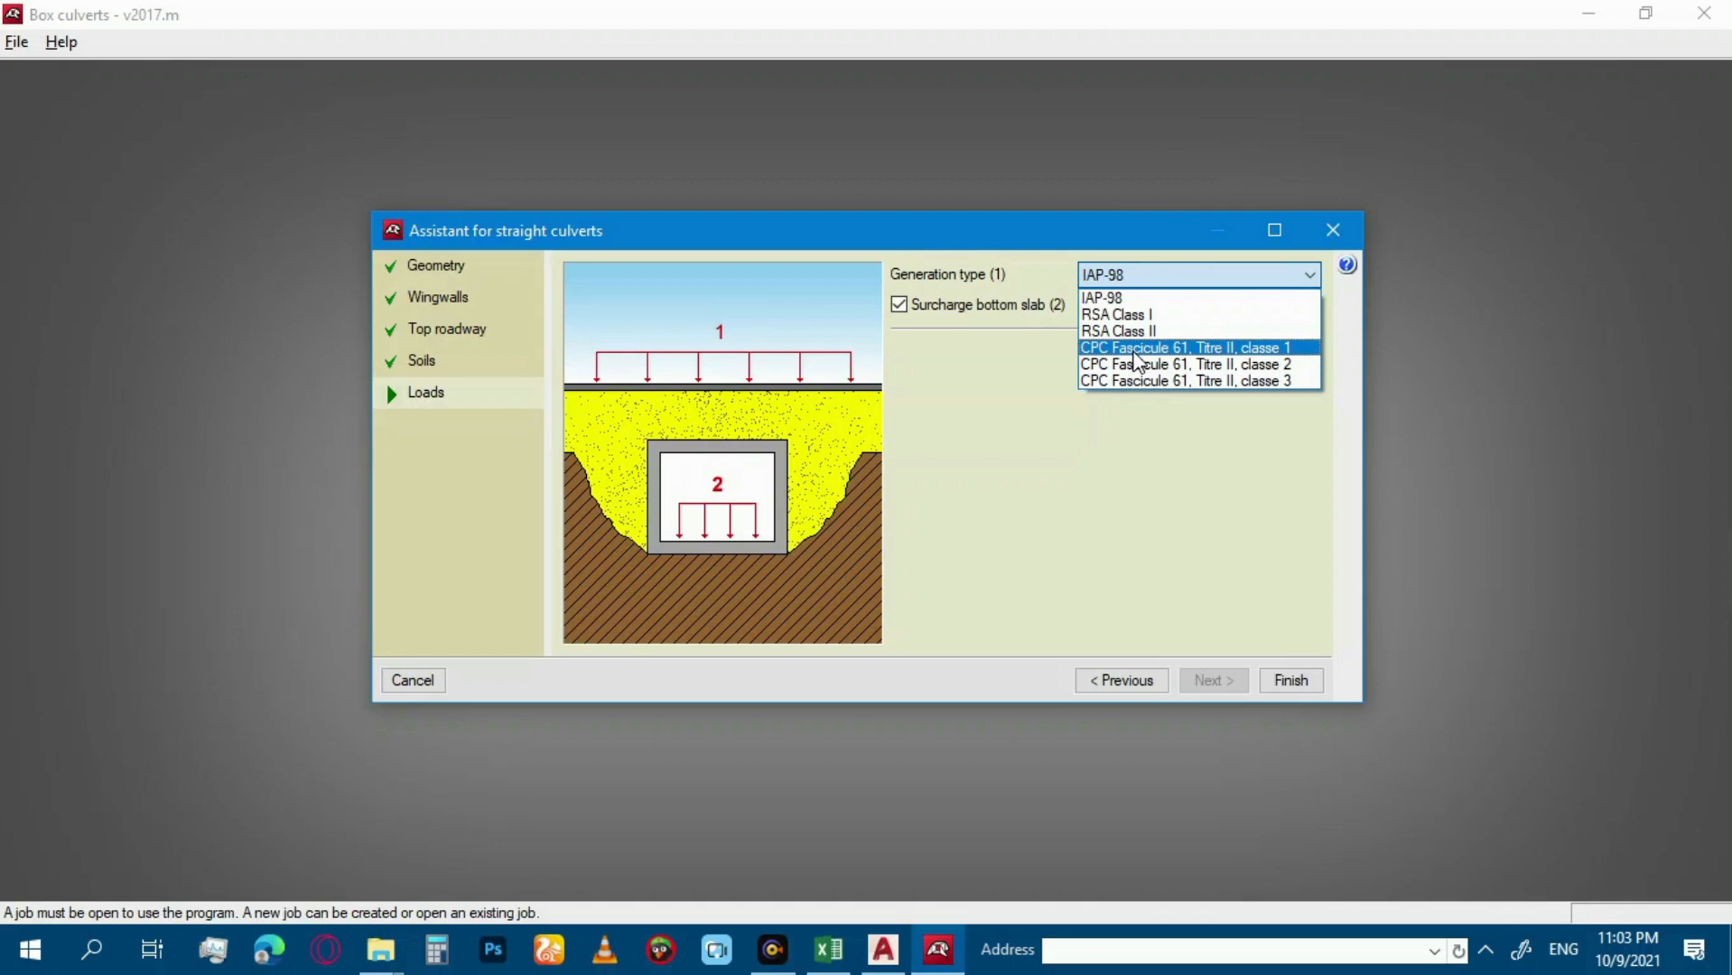
left_click(1109, 300)
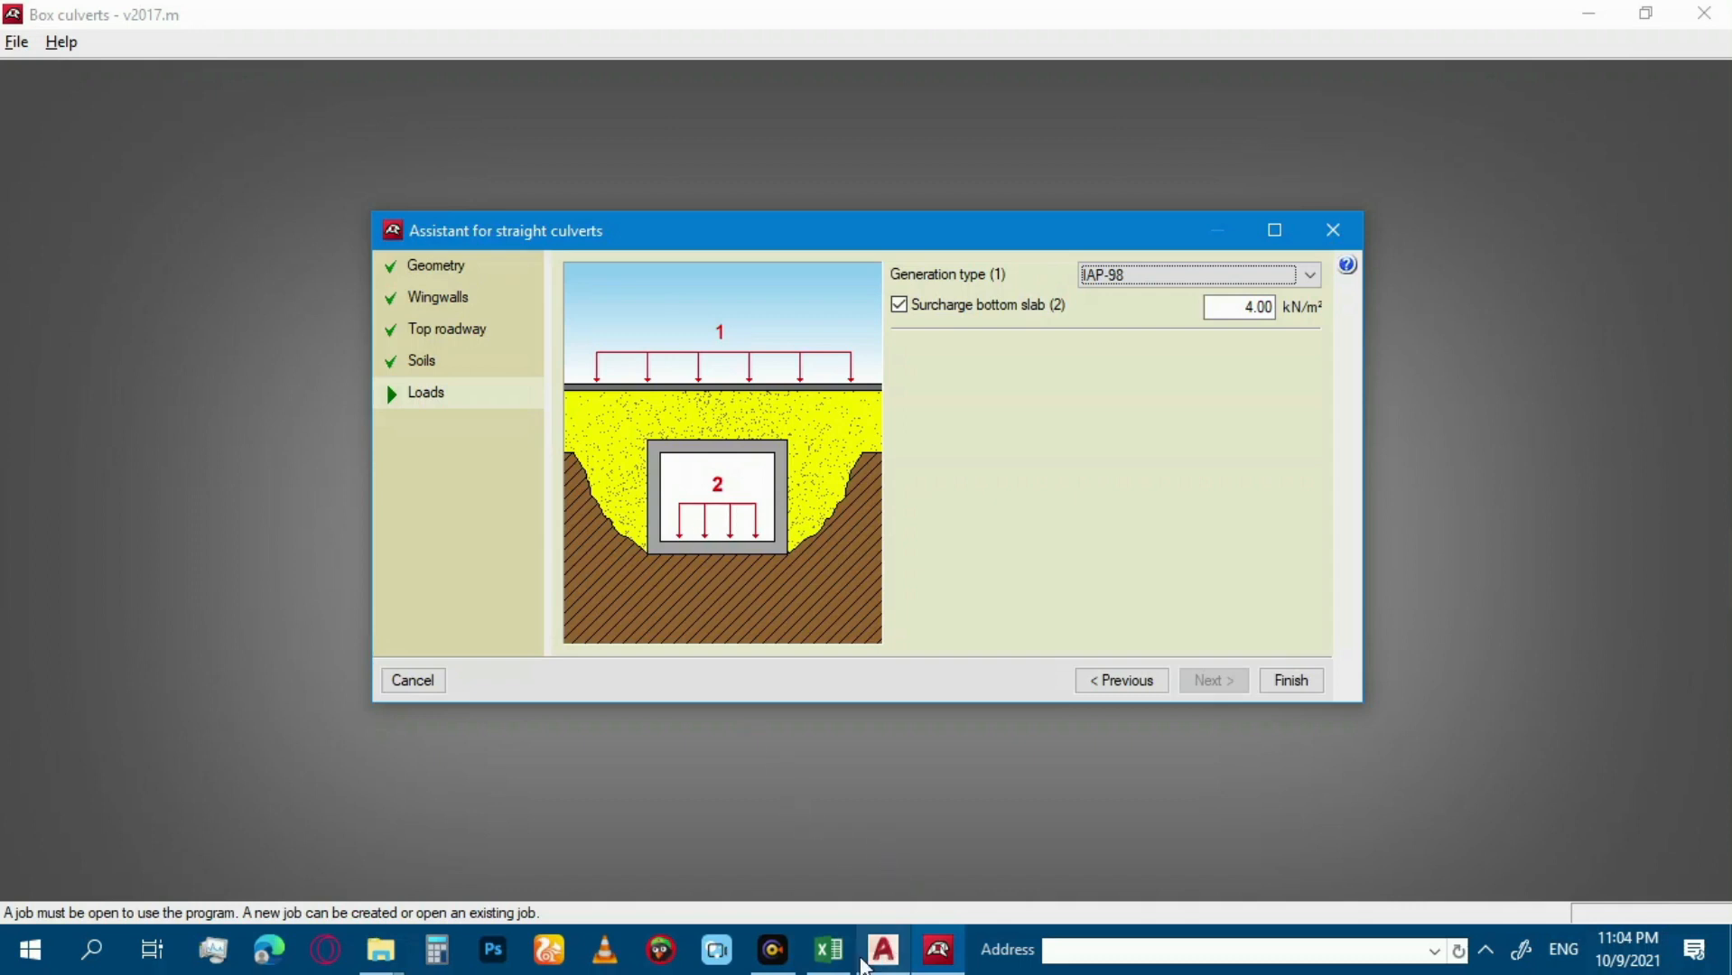
Switch to the ROAD PROFILE workbook in Excel and enter Q in cell E6 and 10 in F6 of Sheet3.
left_click(842, 867)
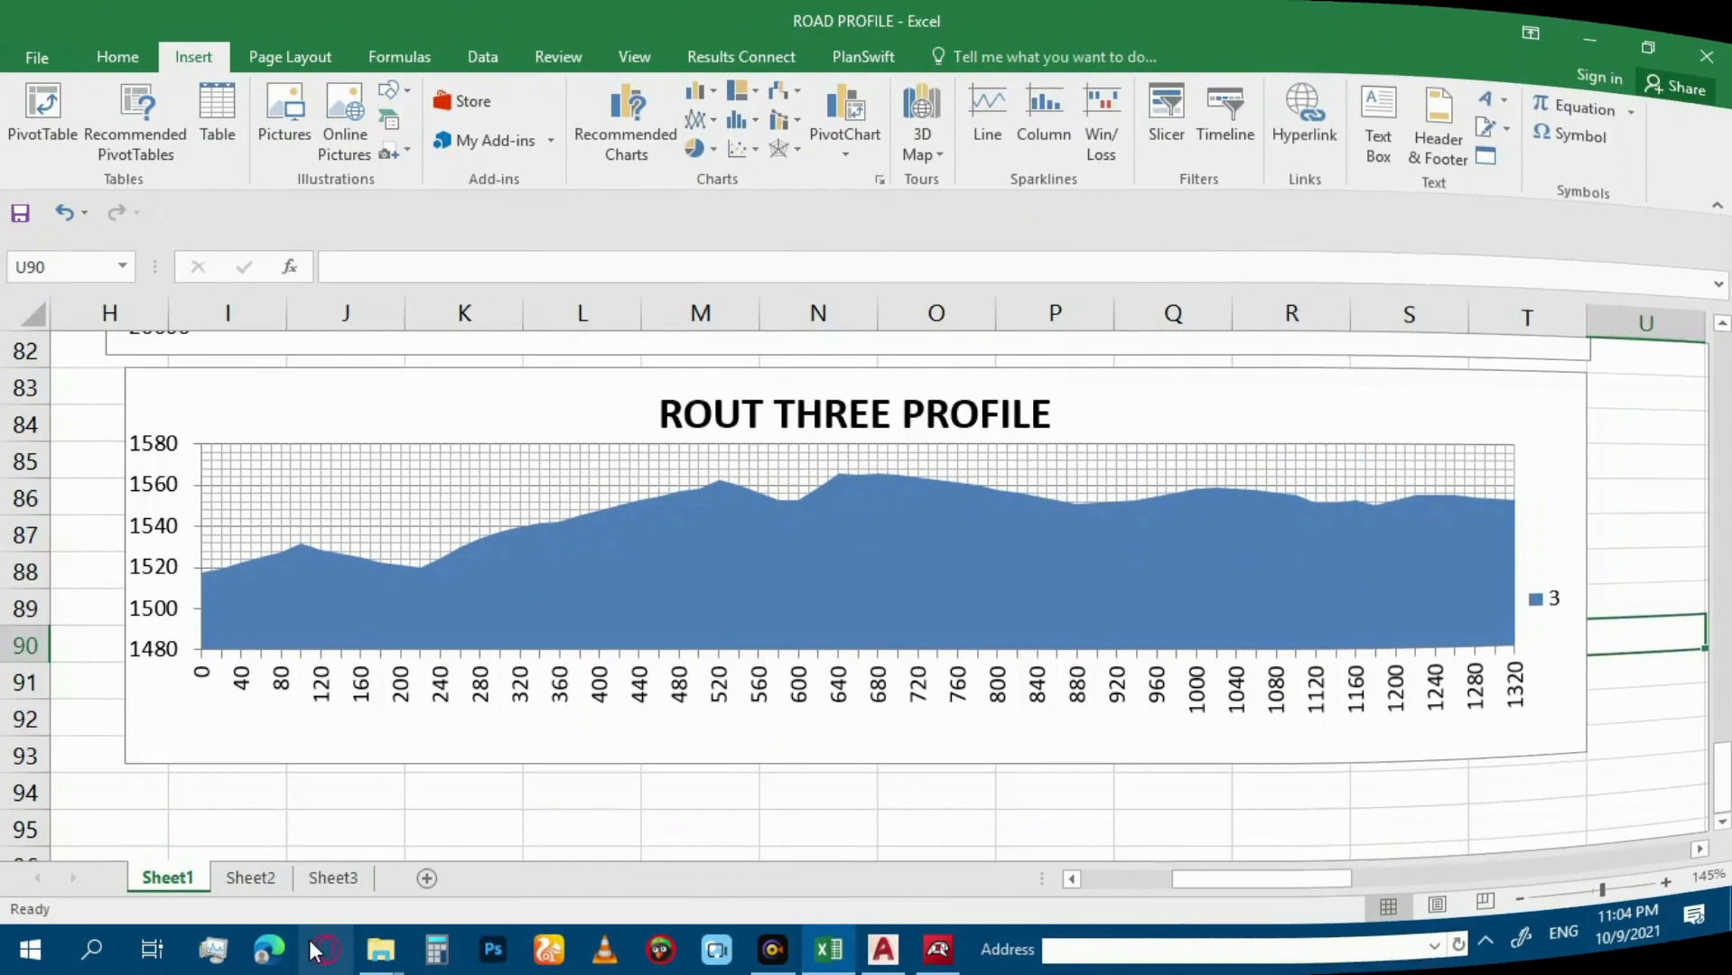
left_click(333, 878)
left_click(405, 462)
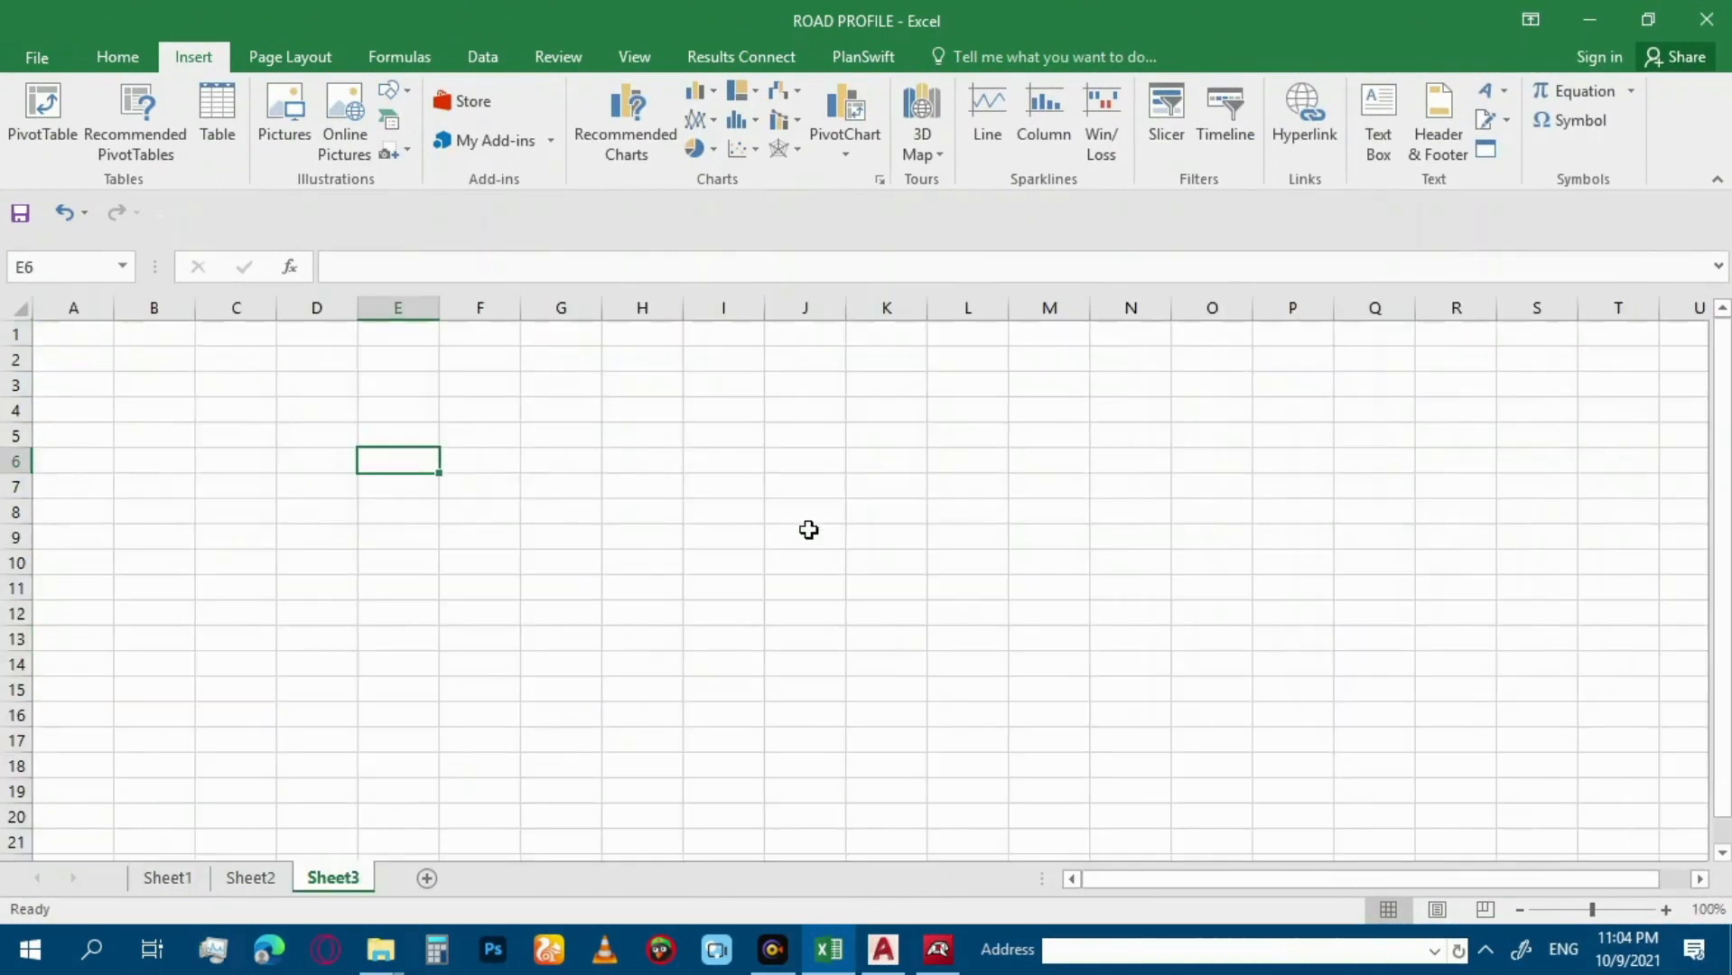
type("q")
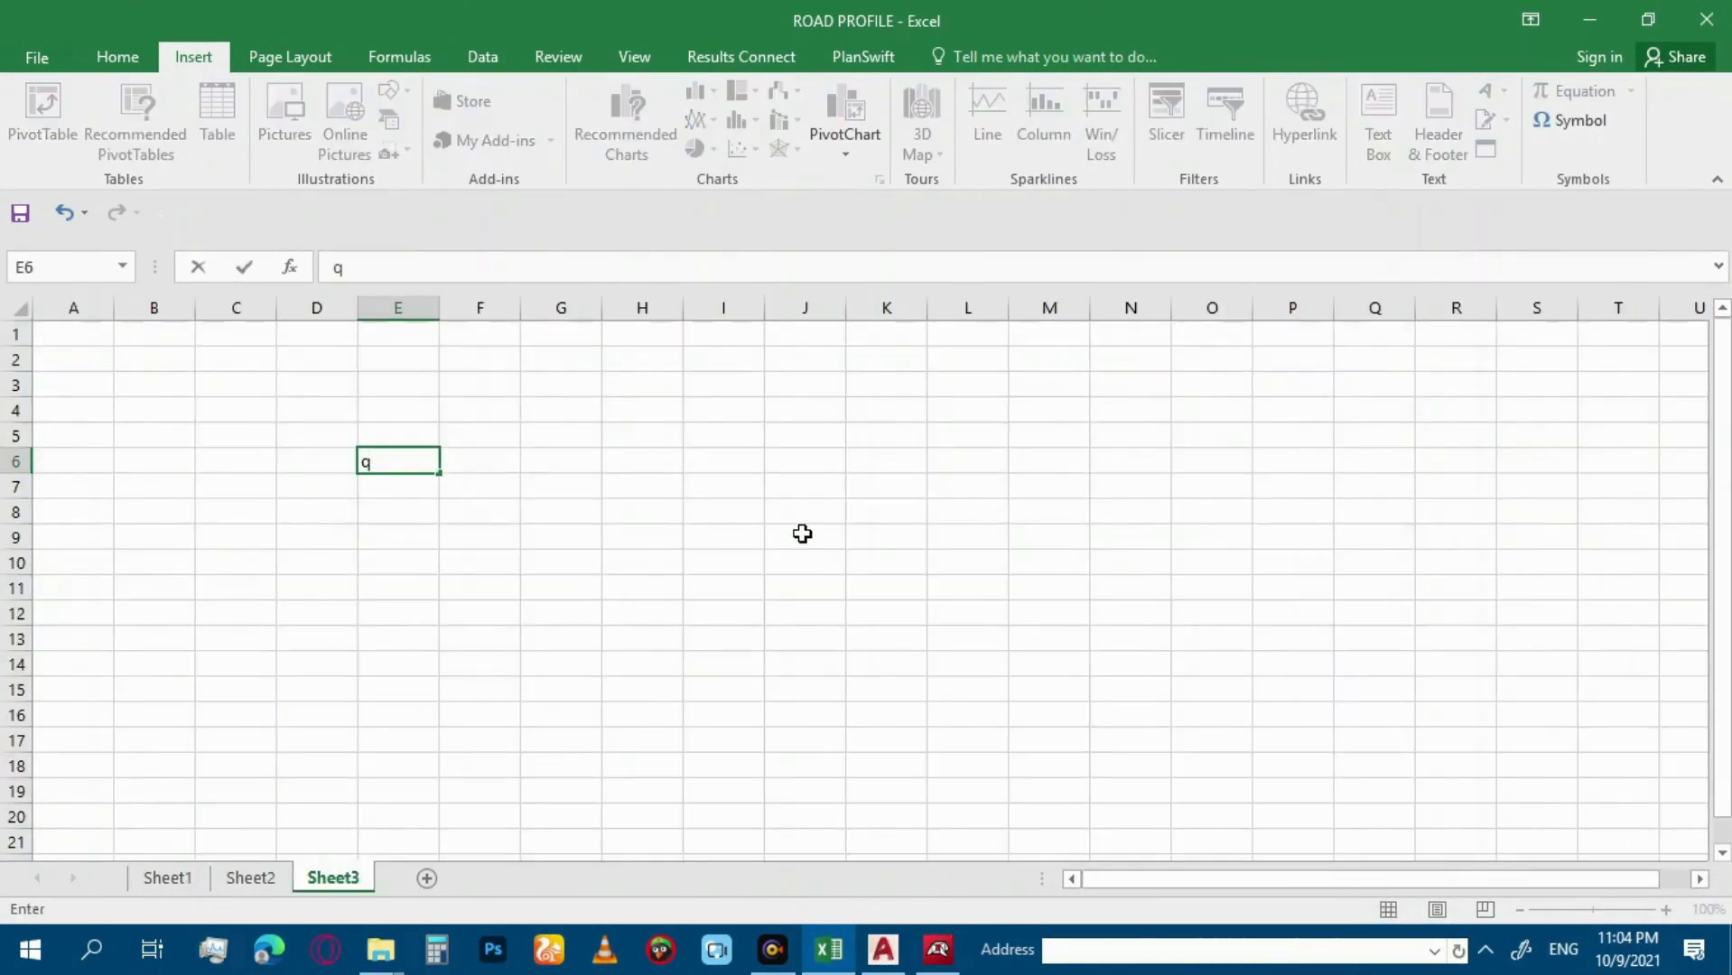
key("BackSpace")
type("Q")
key("Tab")
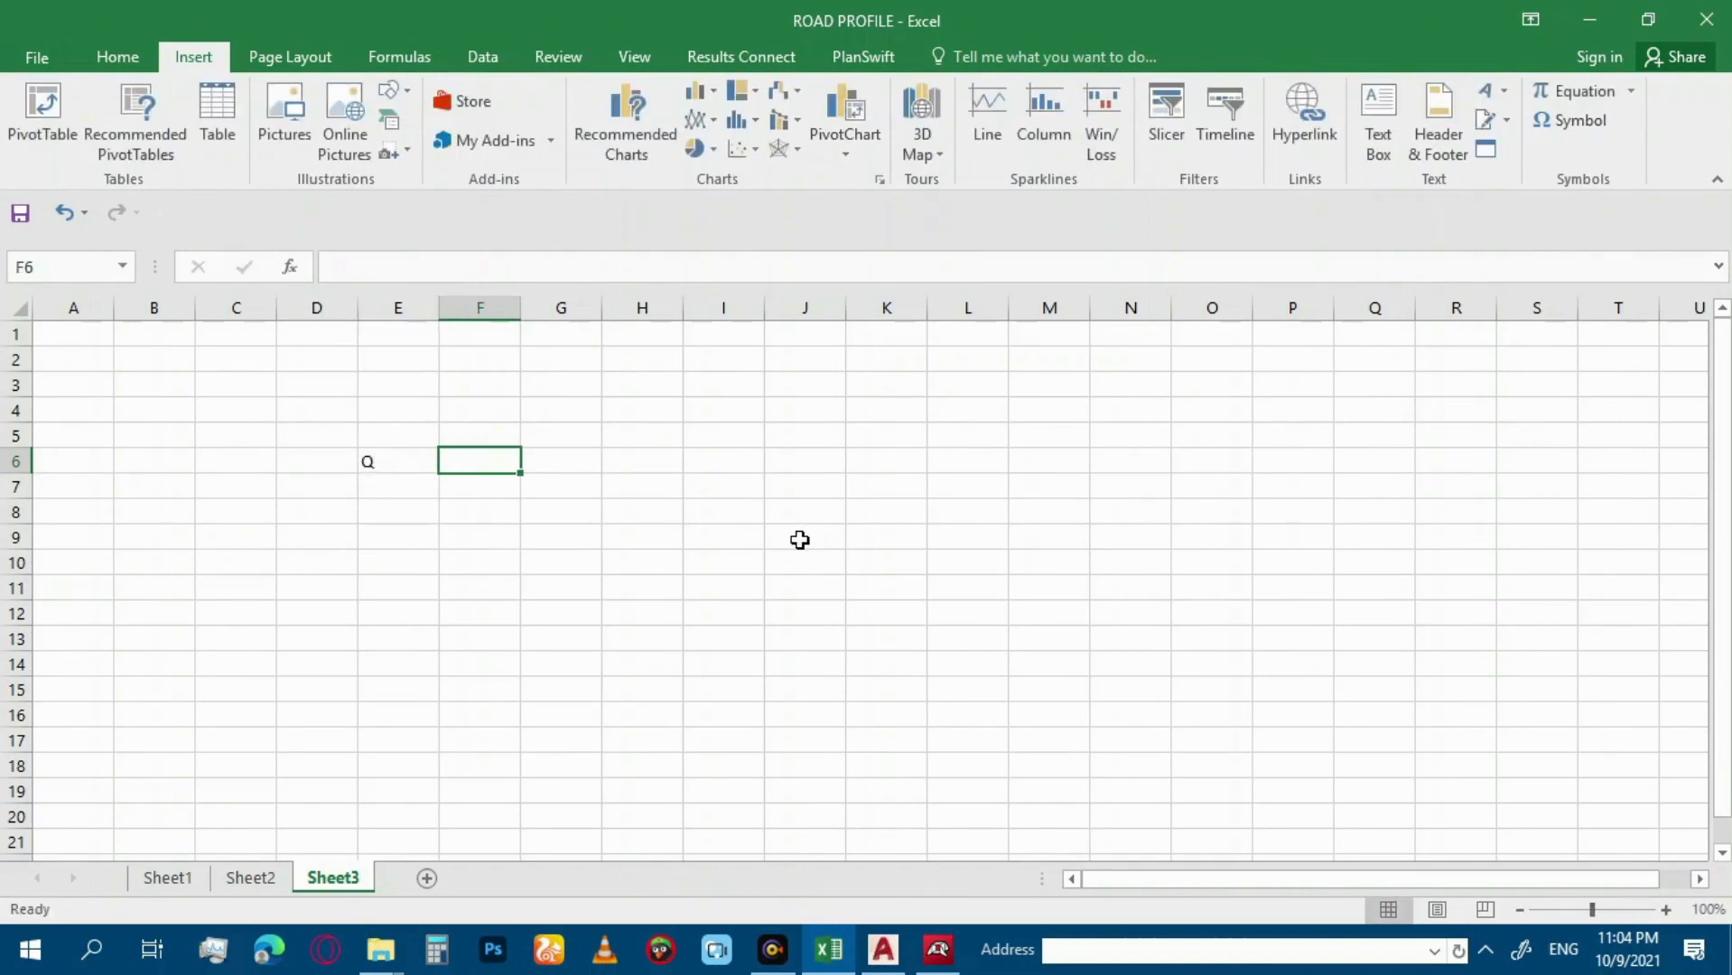
type("10")
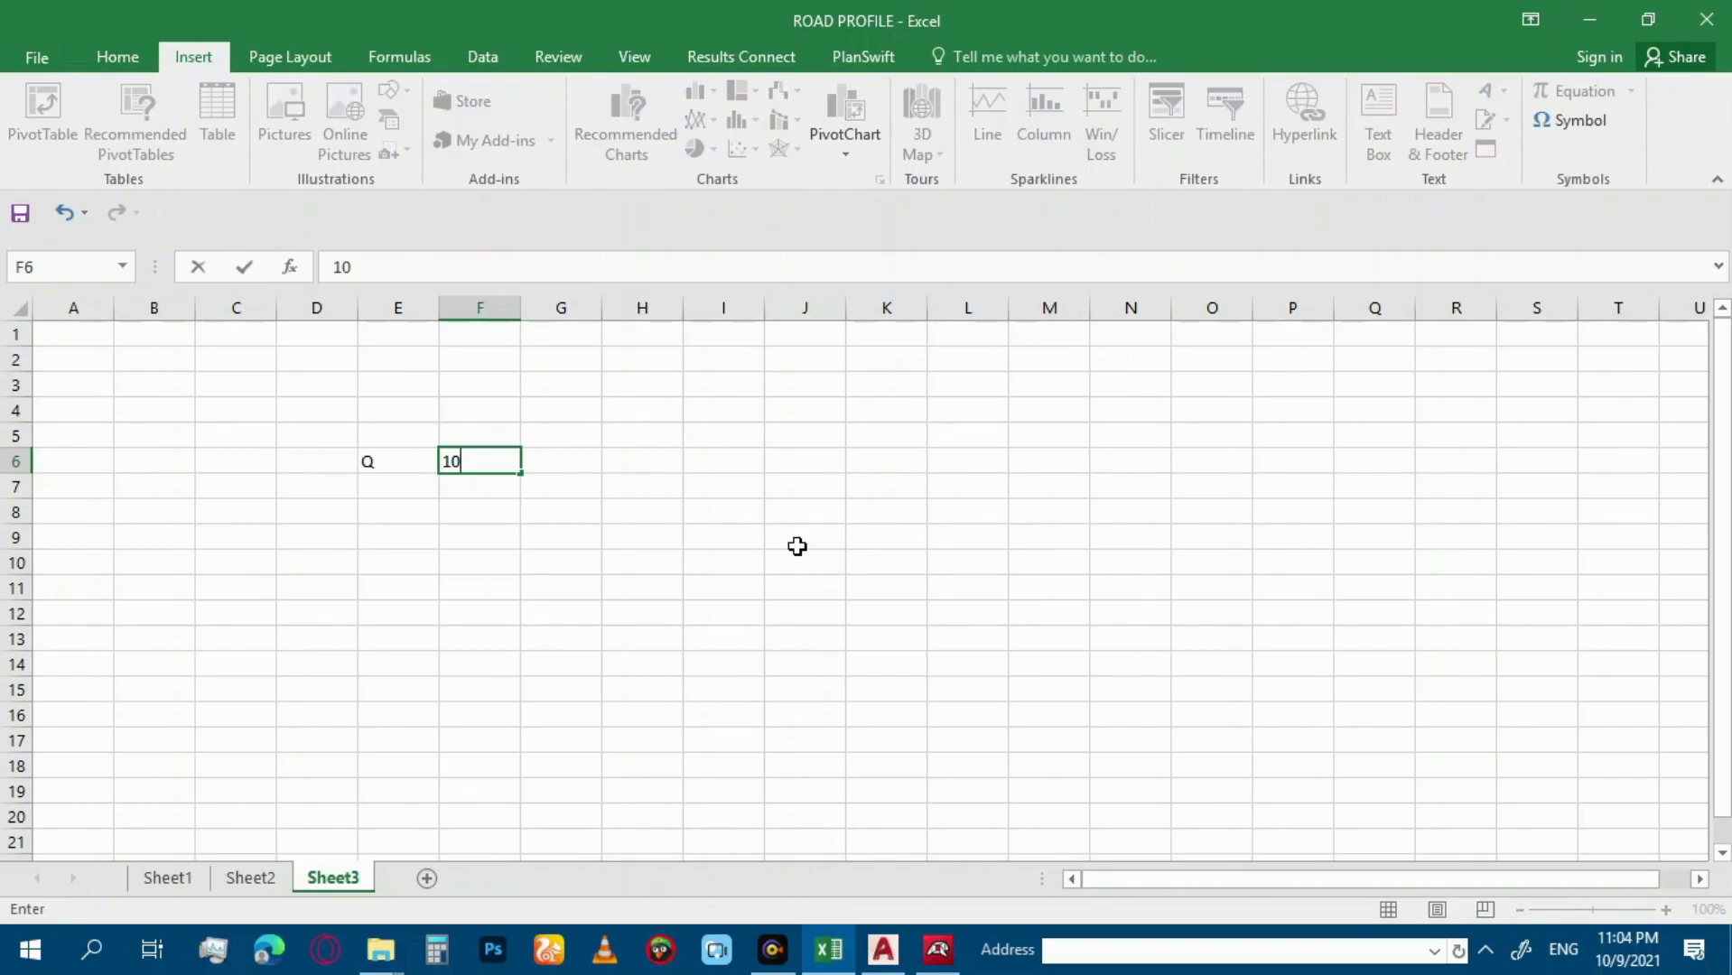
key("Up")
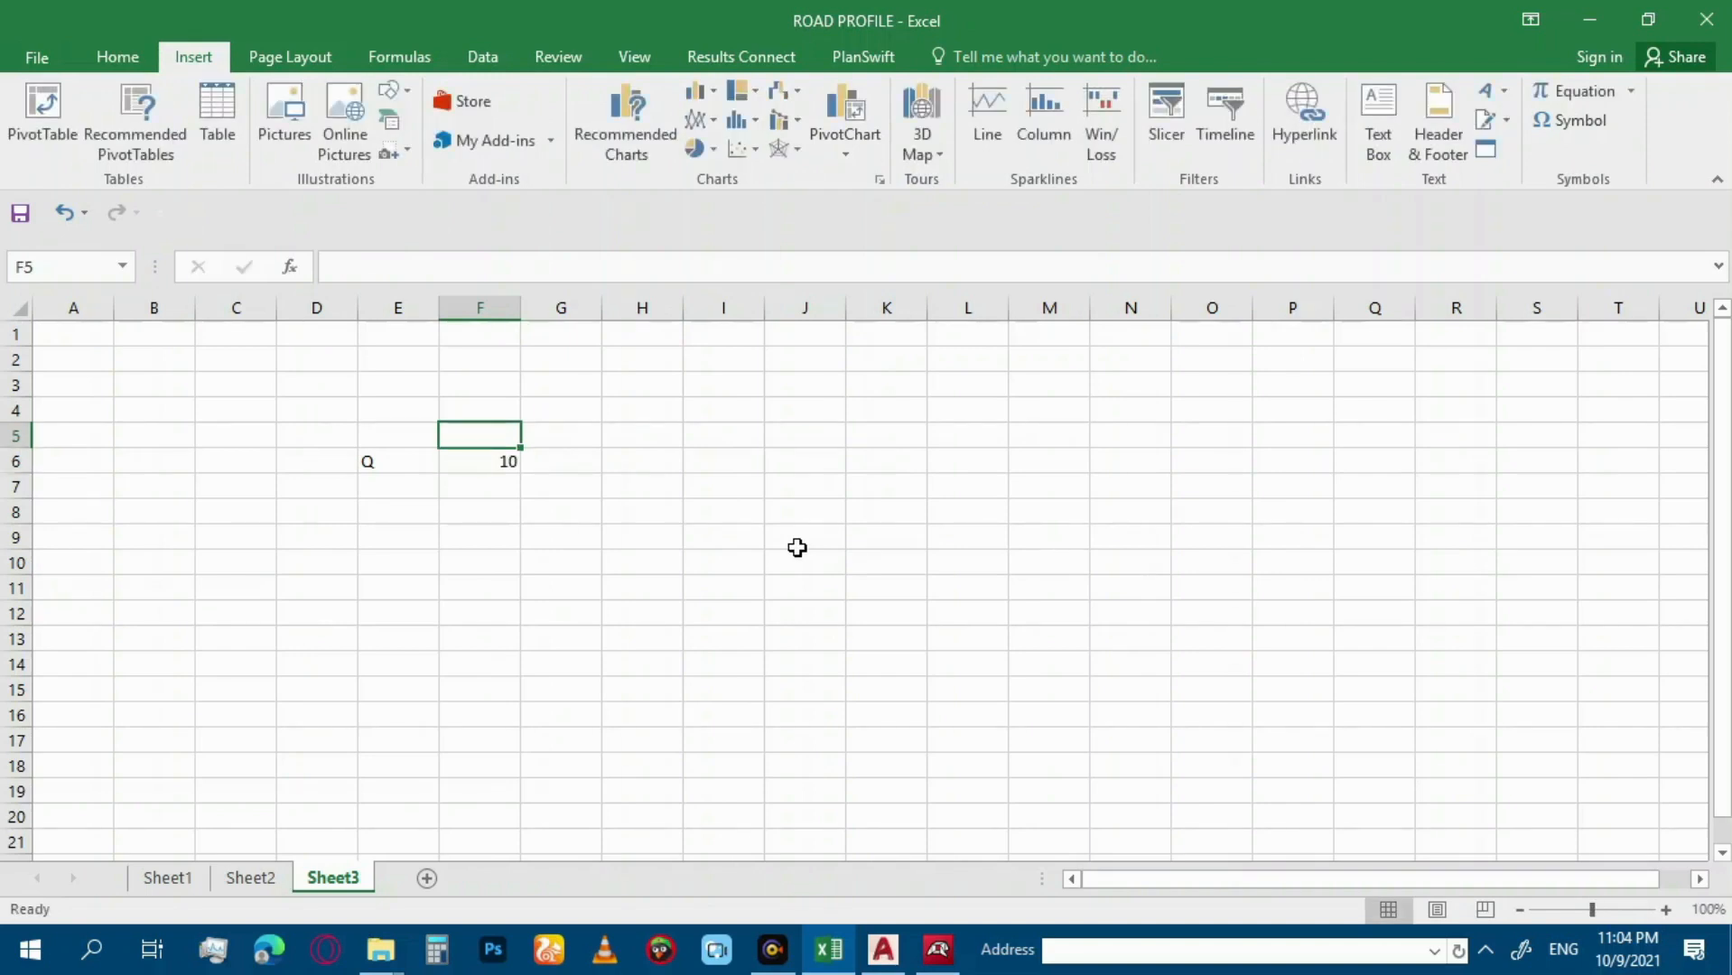
Extend the label in cell E6 to read "Q= M3/S".
key("Left")
key("Down")
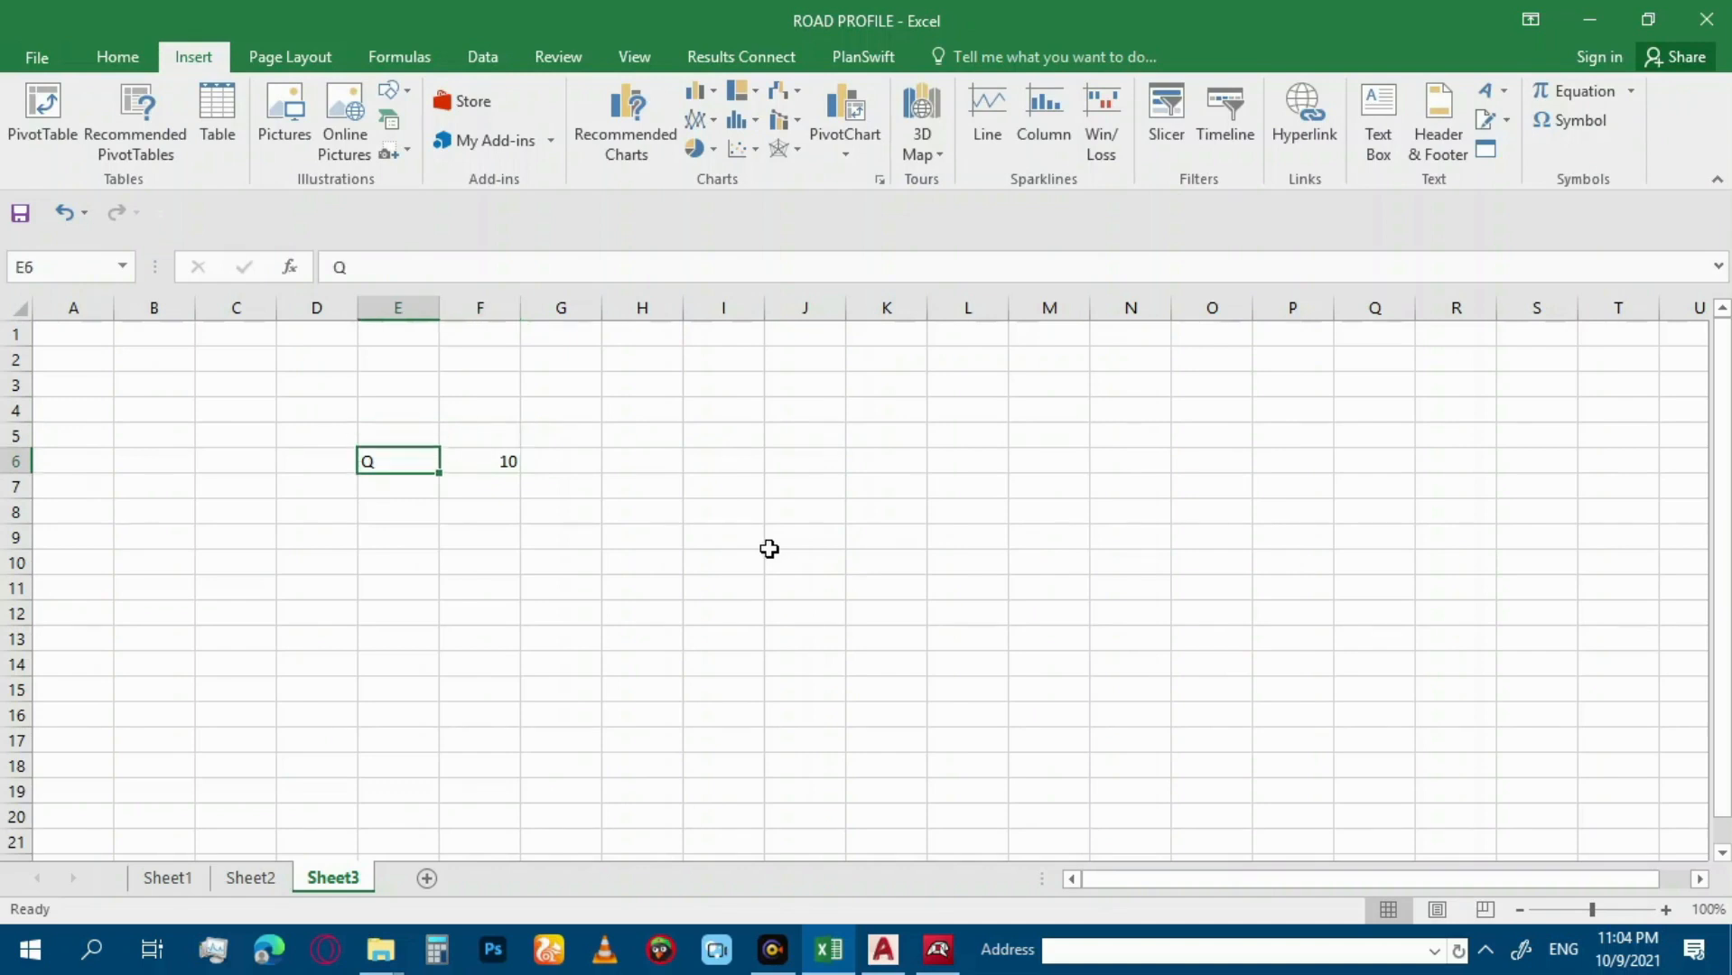
type("Q")
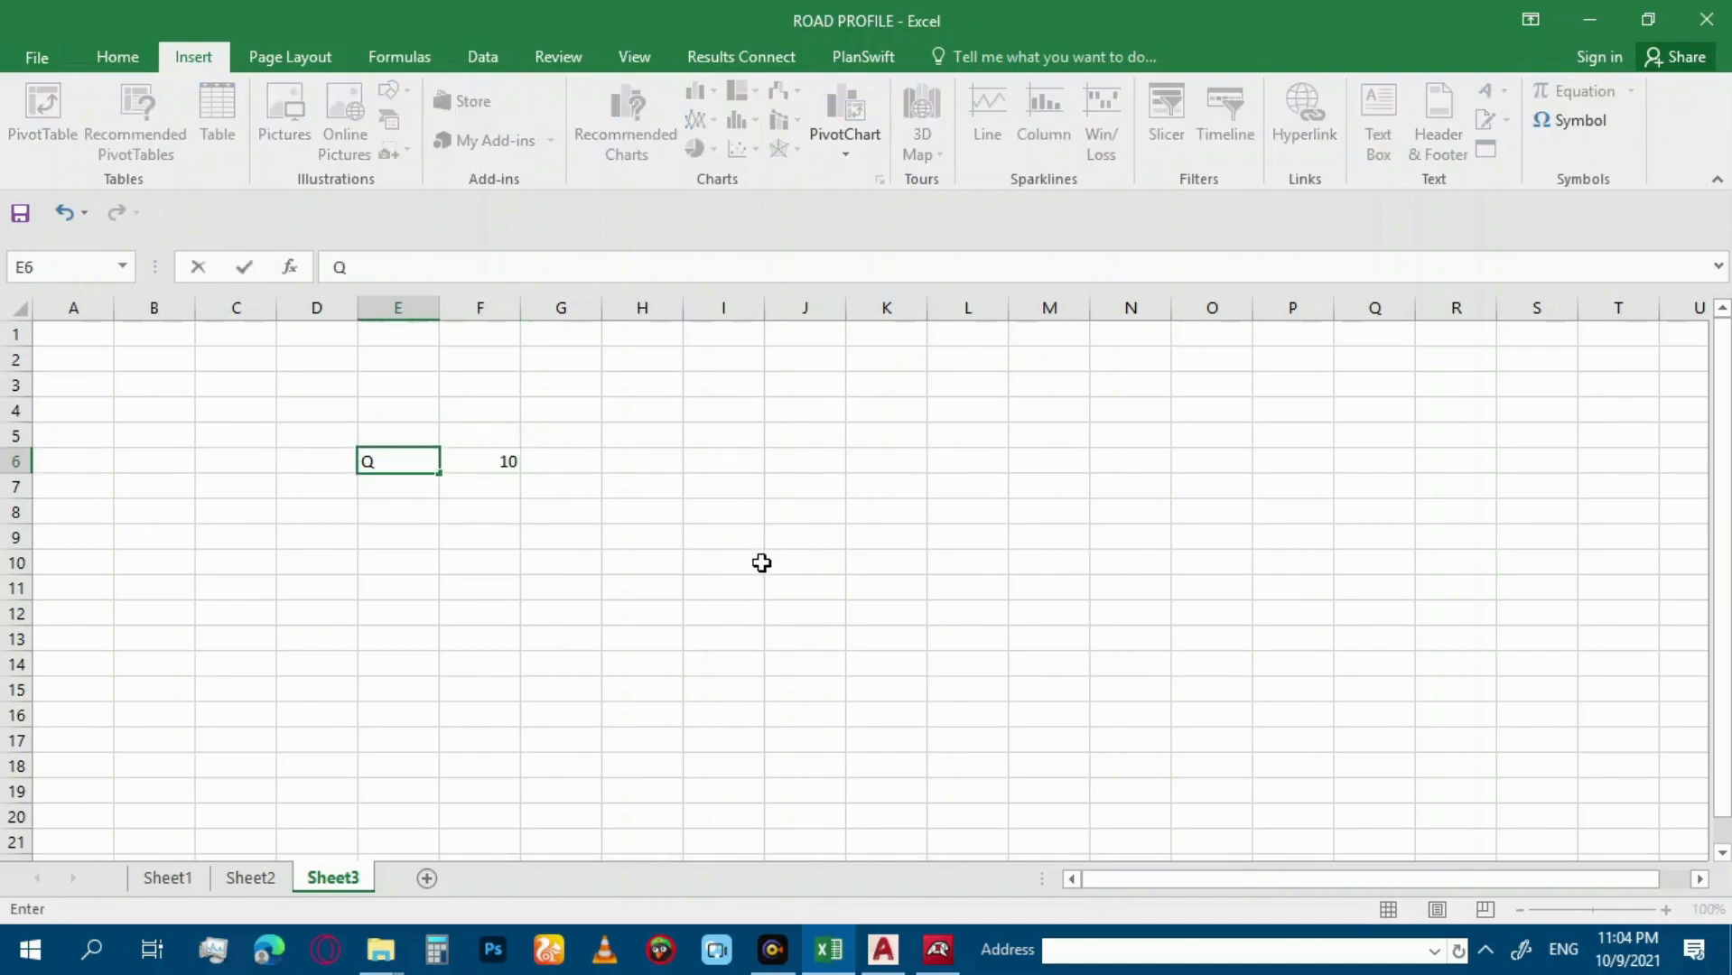
type("M3/S")
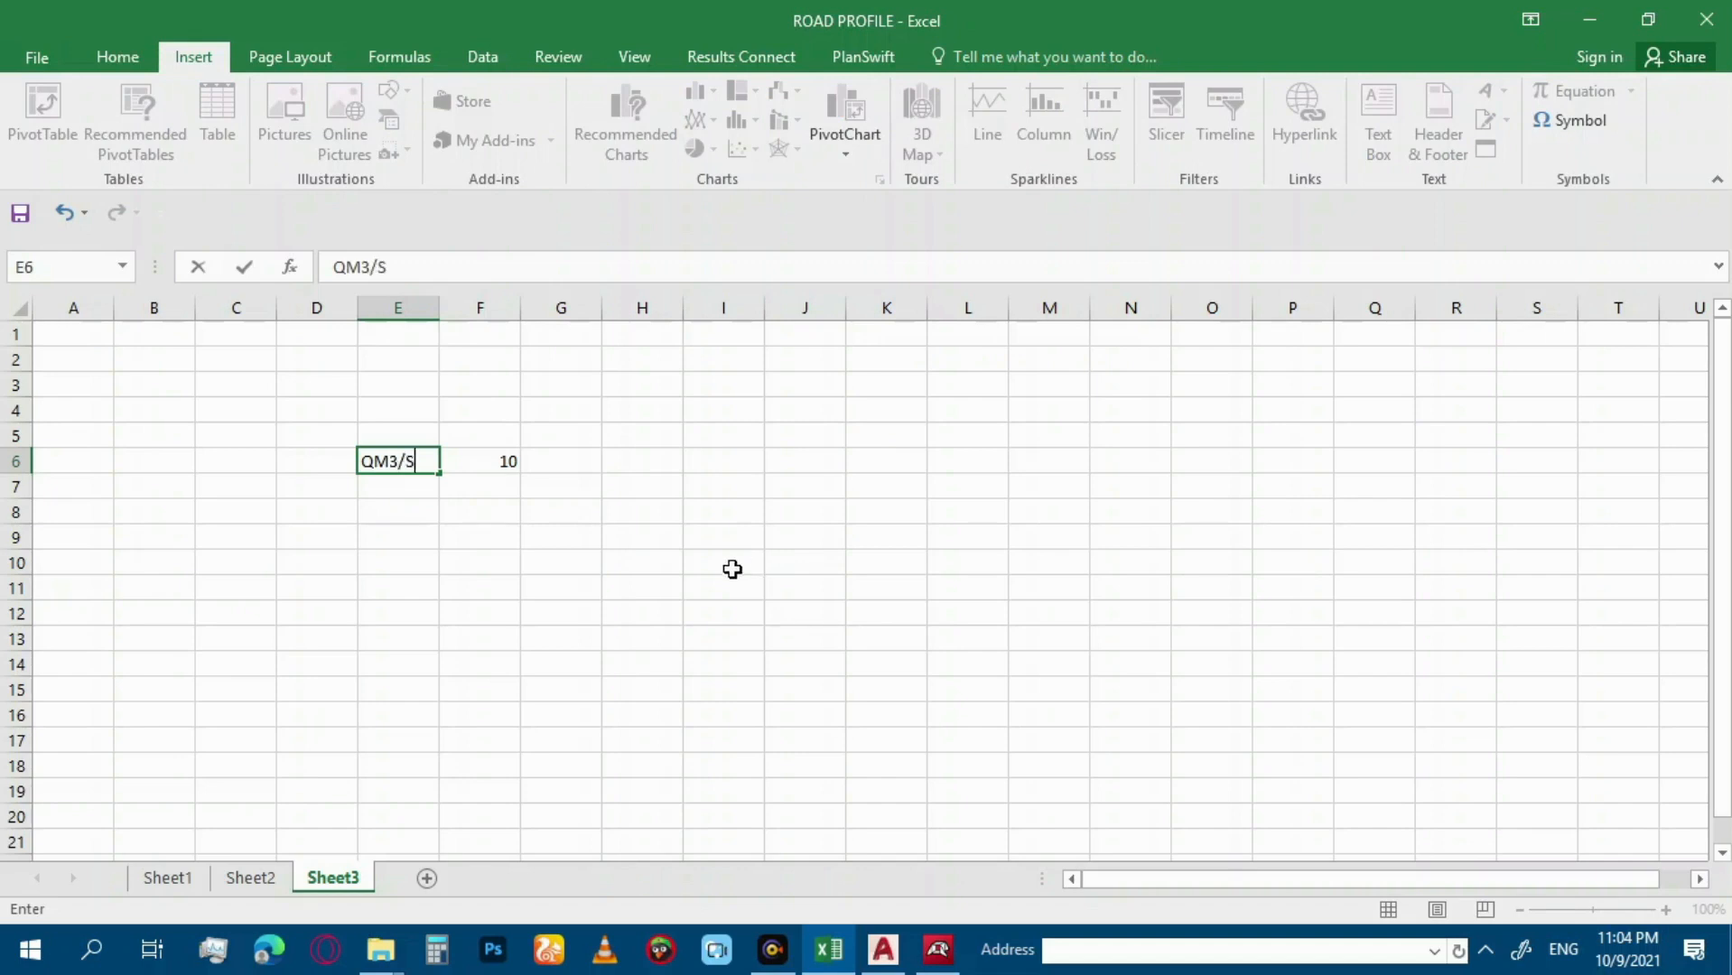
left_click(484, 464)
double_click(371, 460)
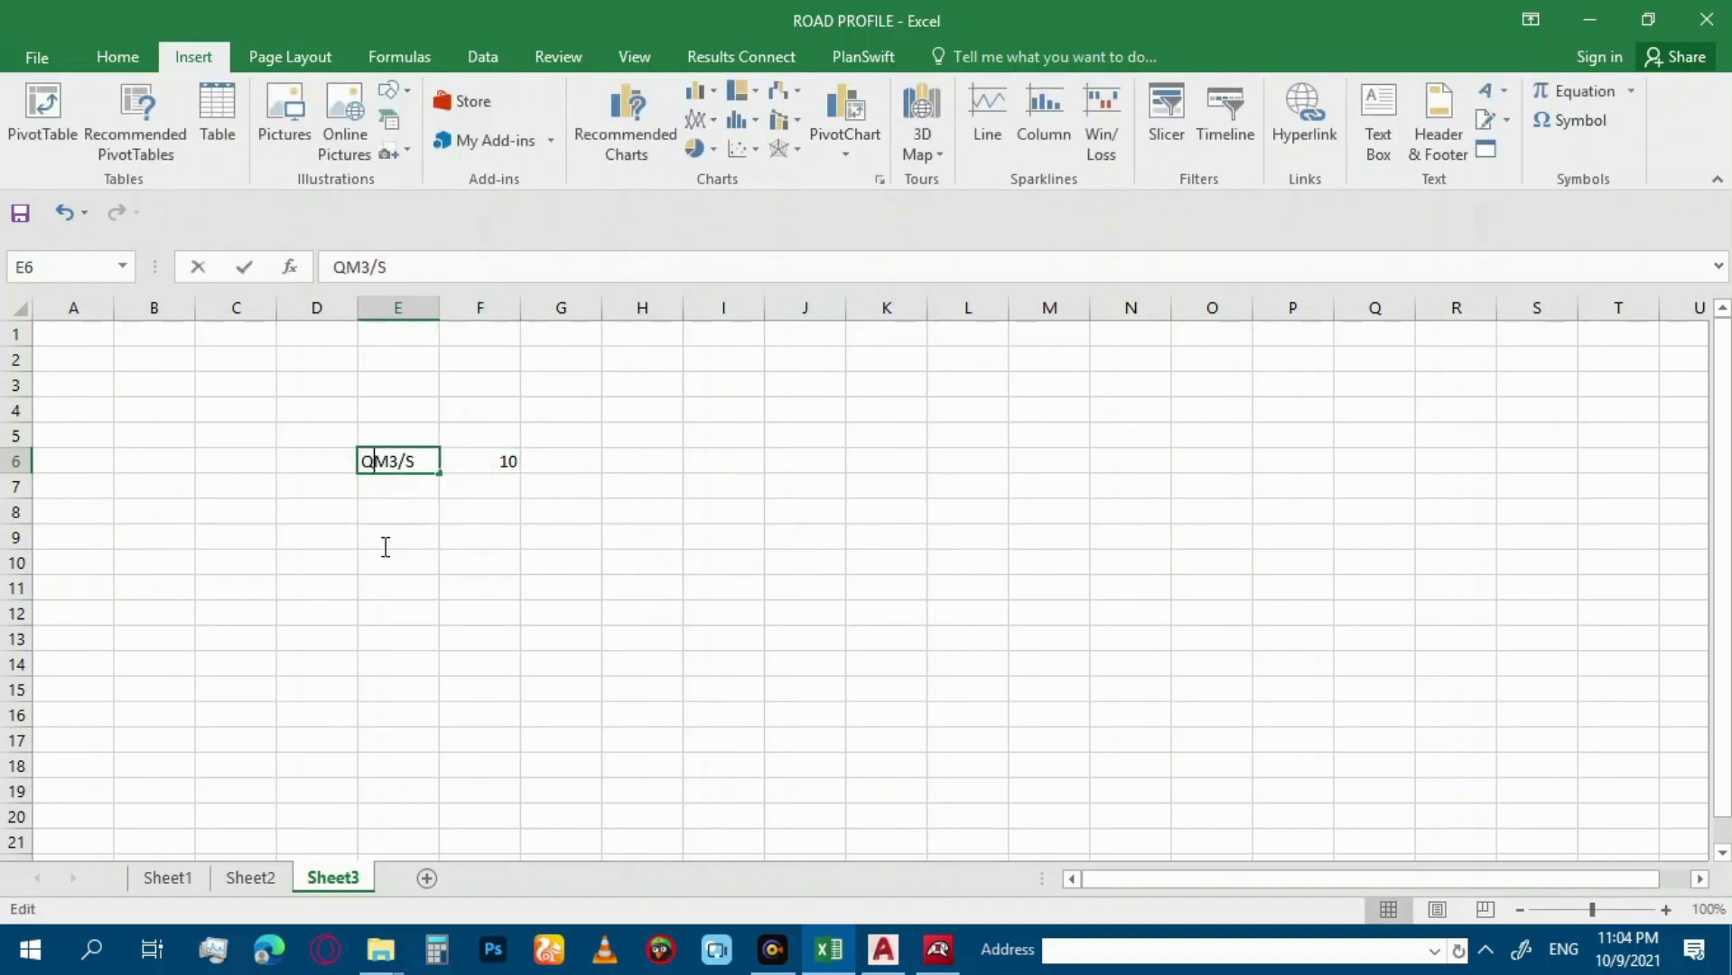
type("=")
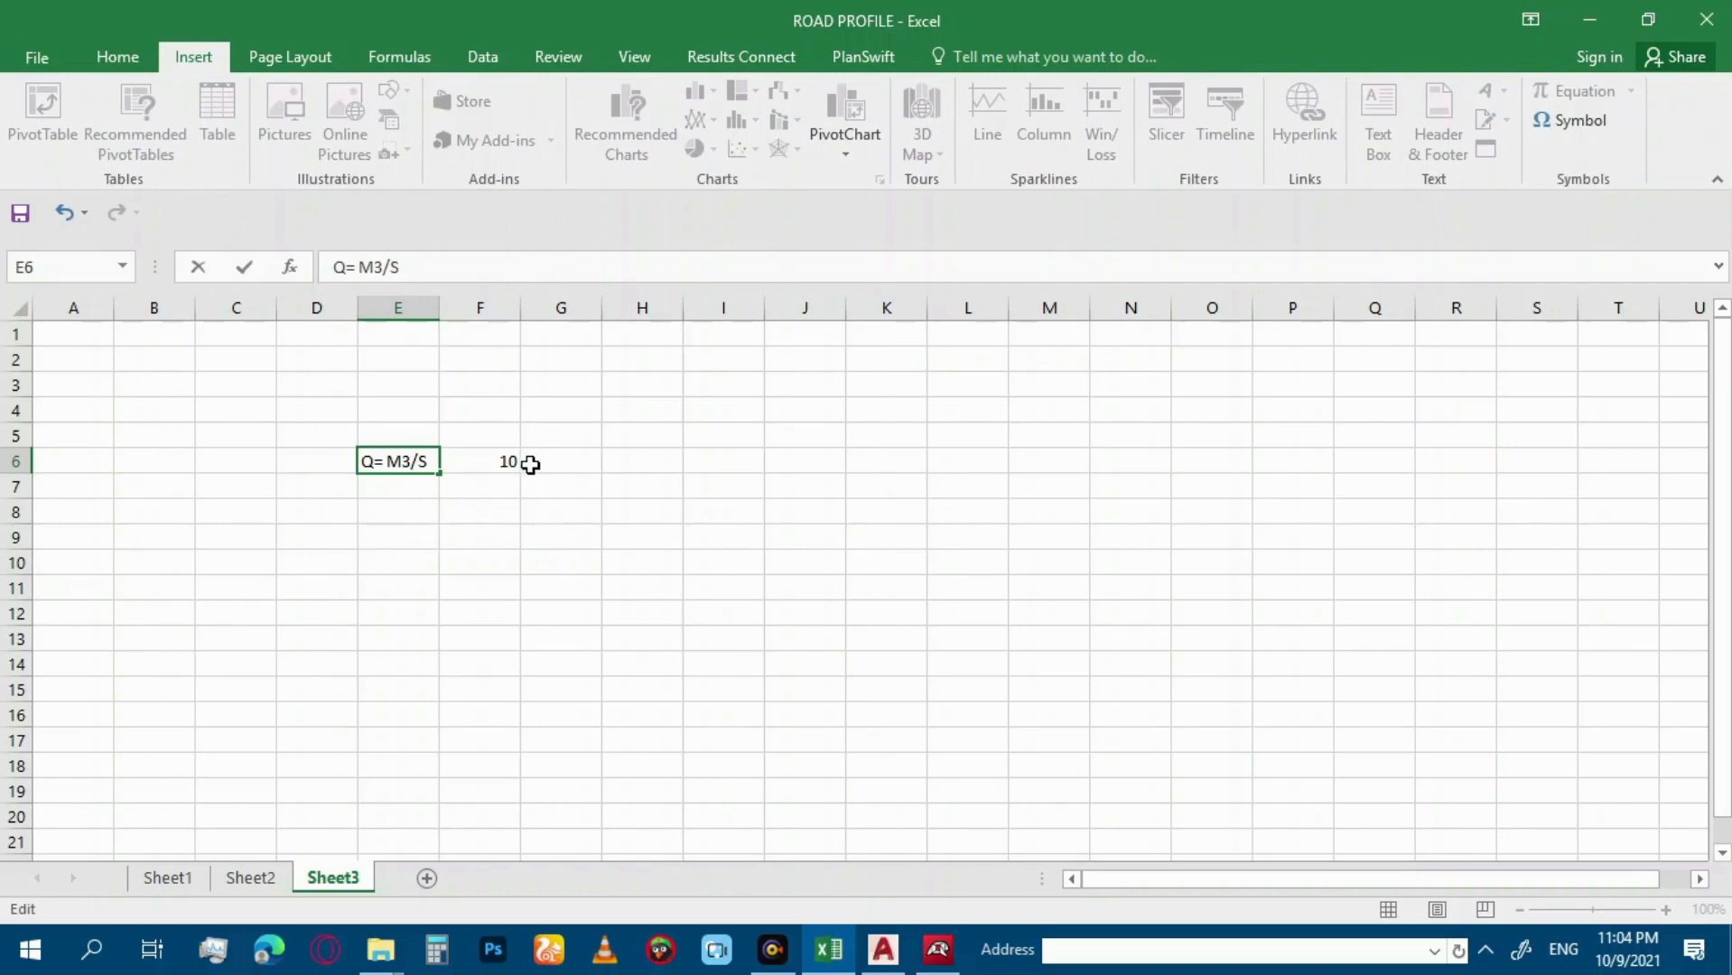
left_click(507, 463)
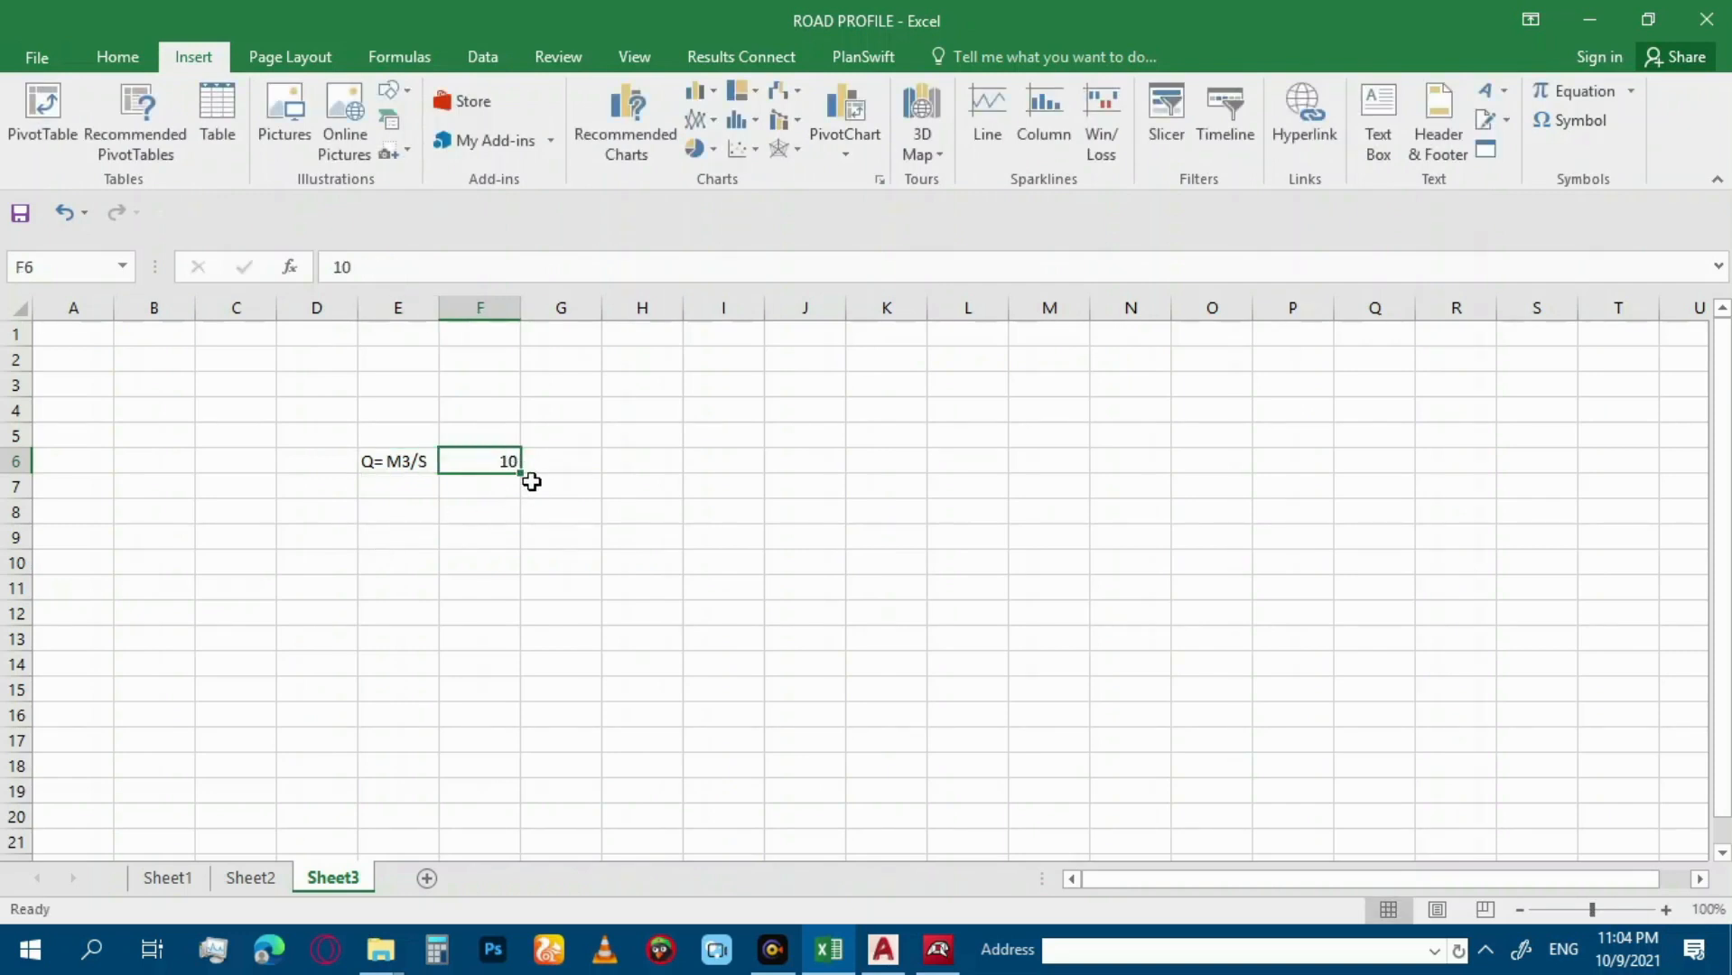
Enter the label 1S in cell E8 and the value 10 in F8.
left_click(402, 490)
left_click(395, 510)
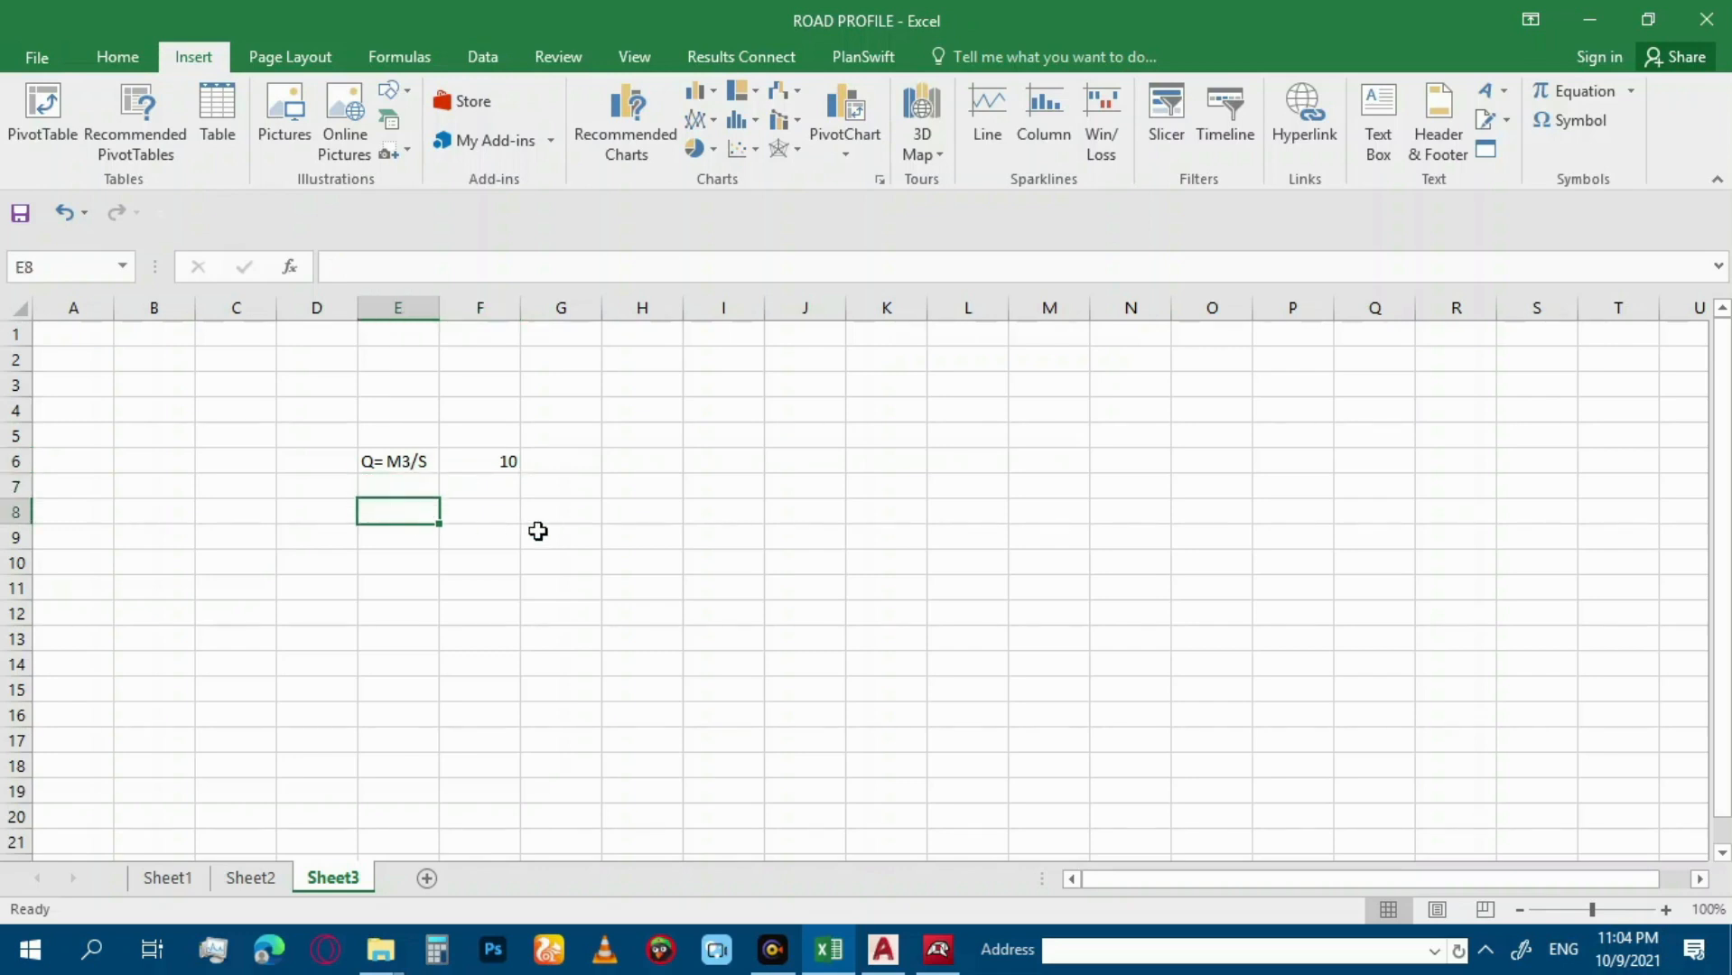
type("1S")
key("Tab")
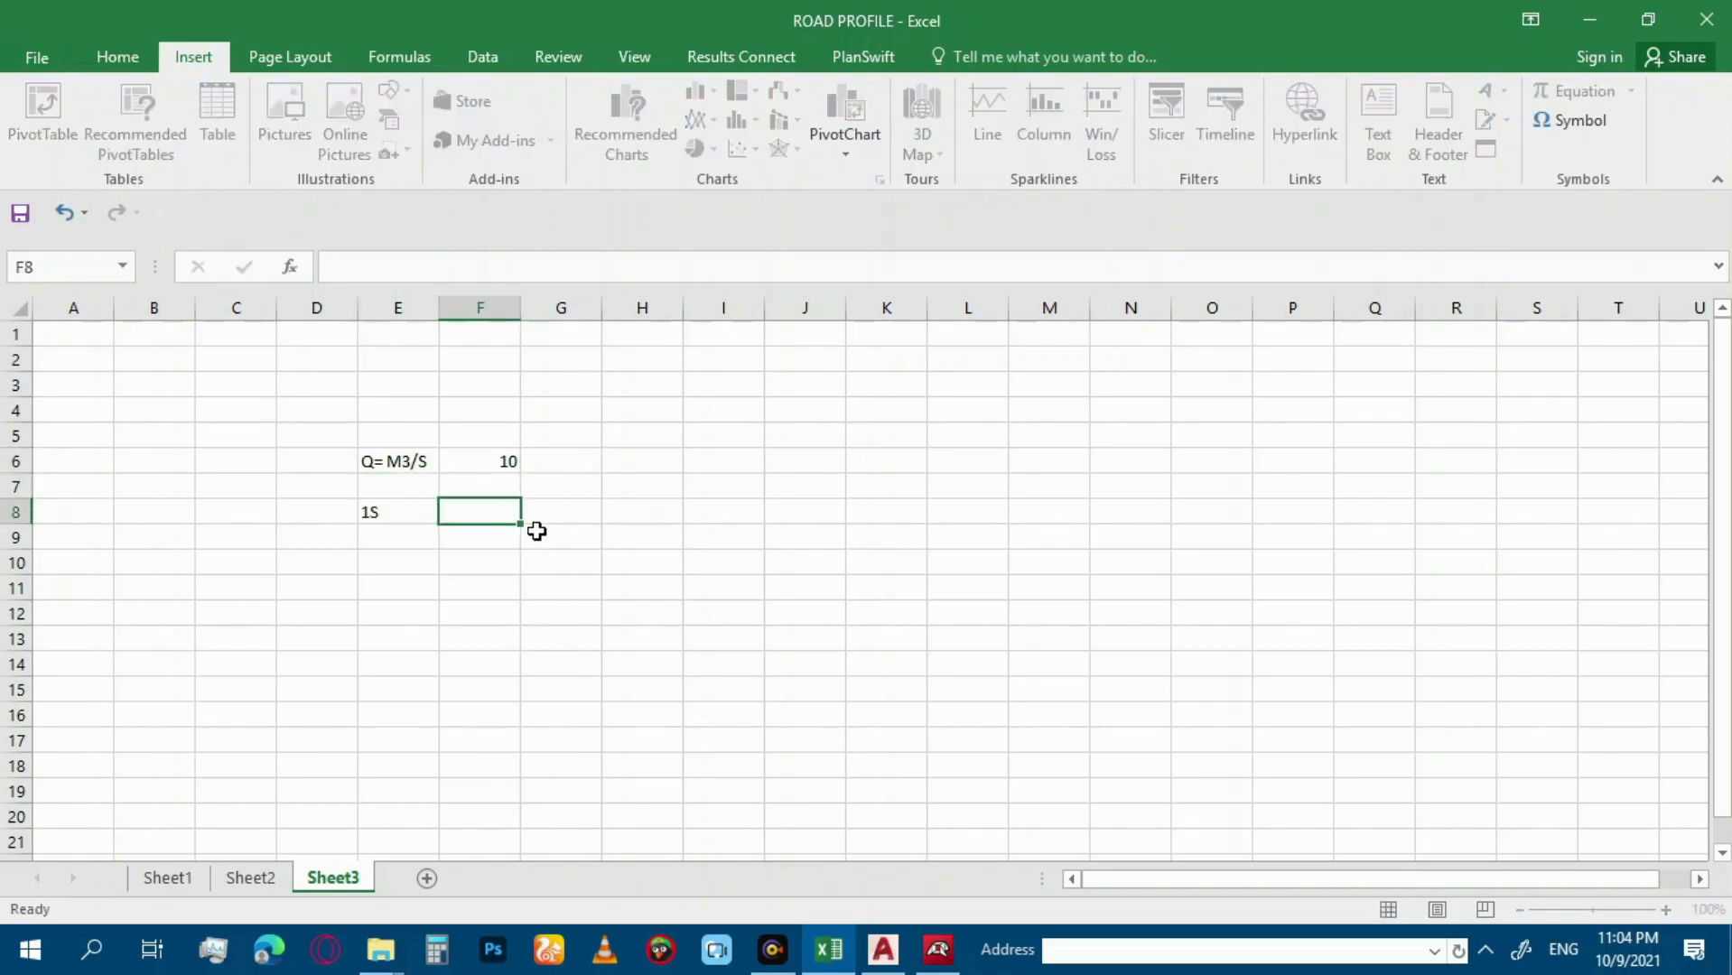
type("10")
left_click(552, 513)
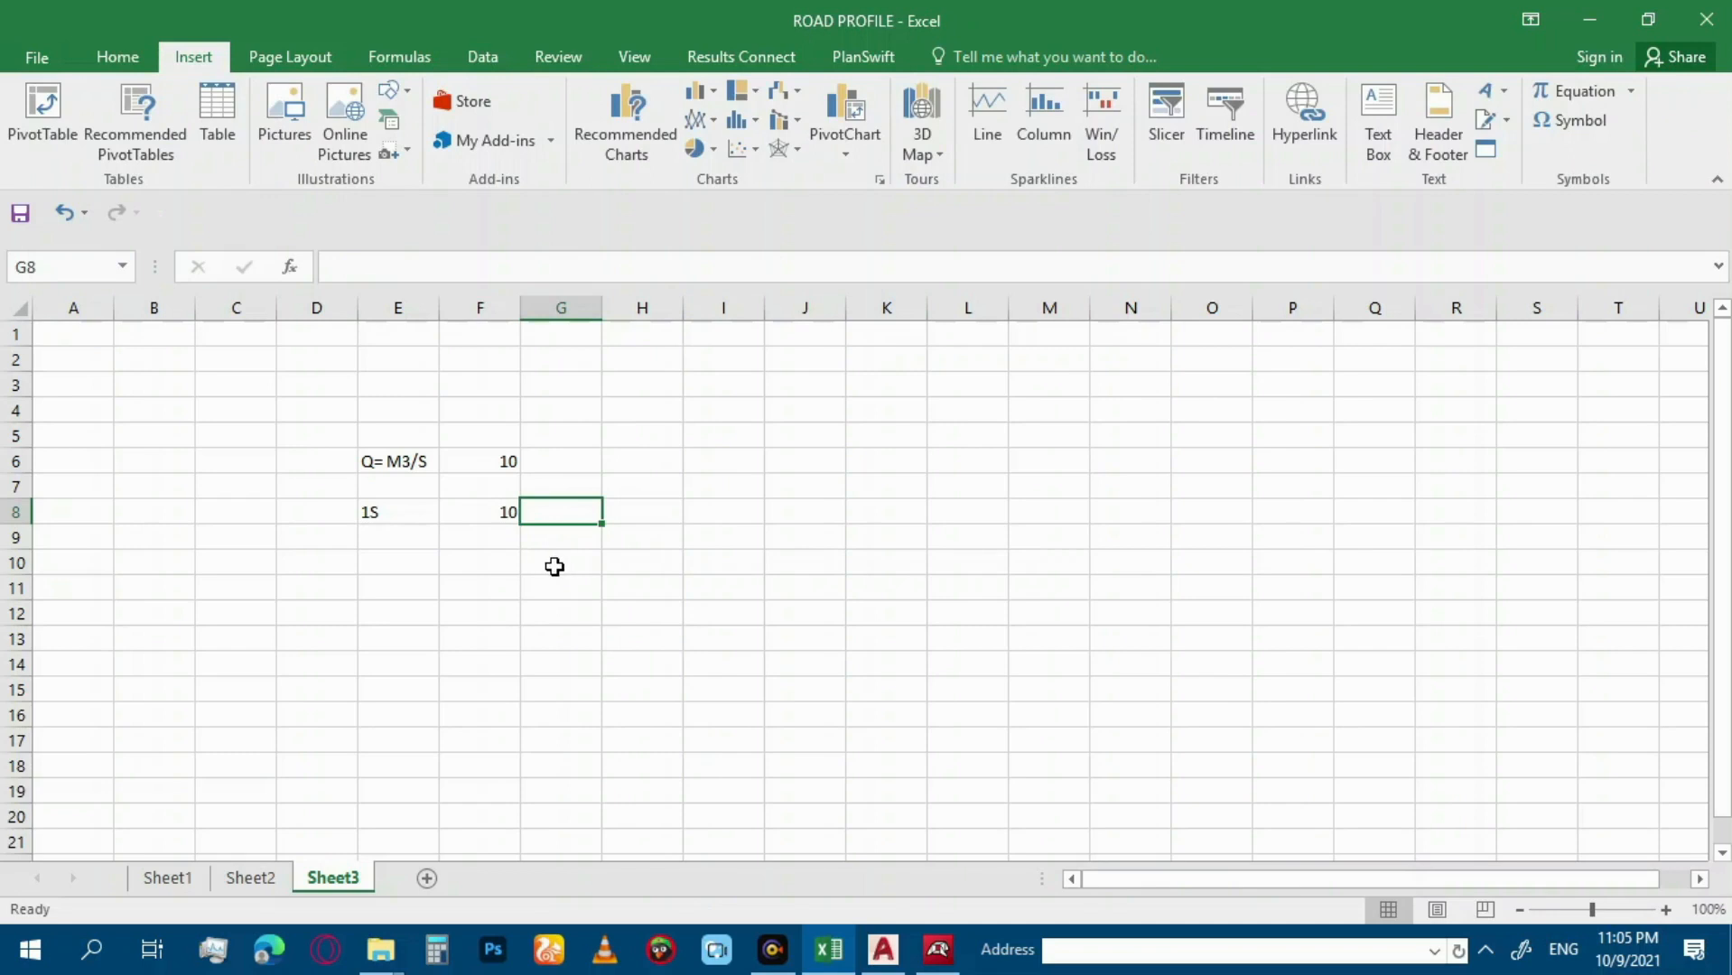
left_click(574, 464)
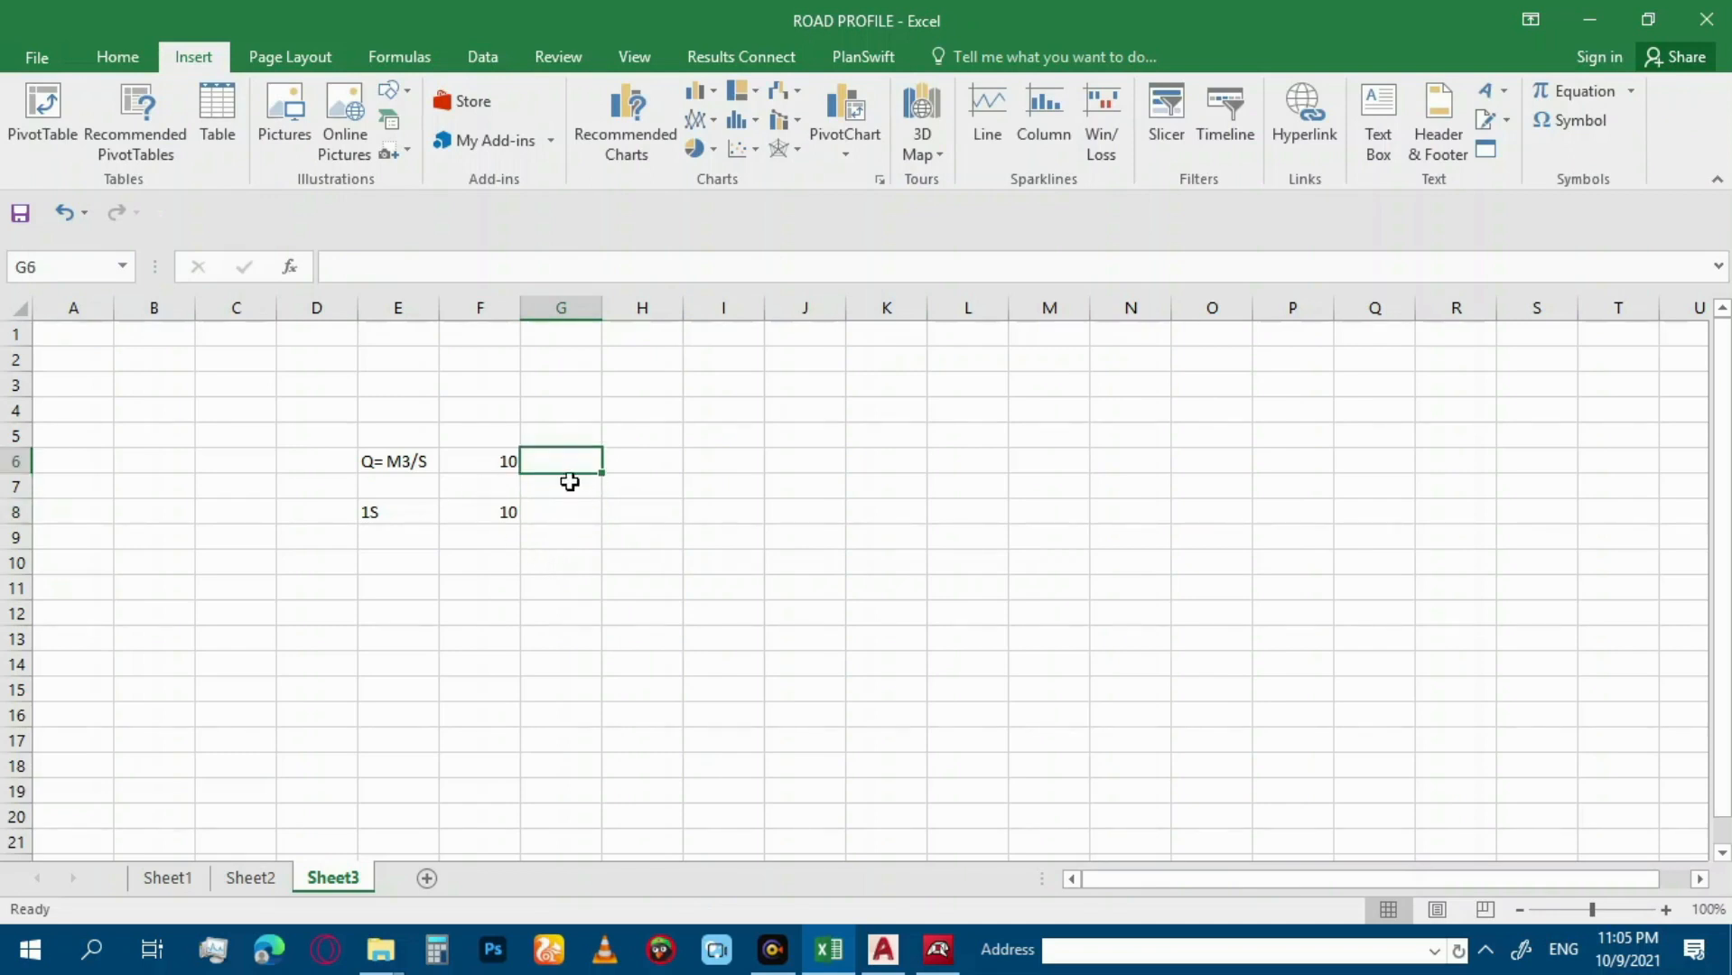
Enter the label pw in cell E9 and the value 1000 in F9.
left_click(409, 533)
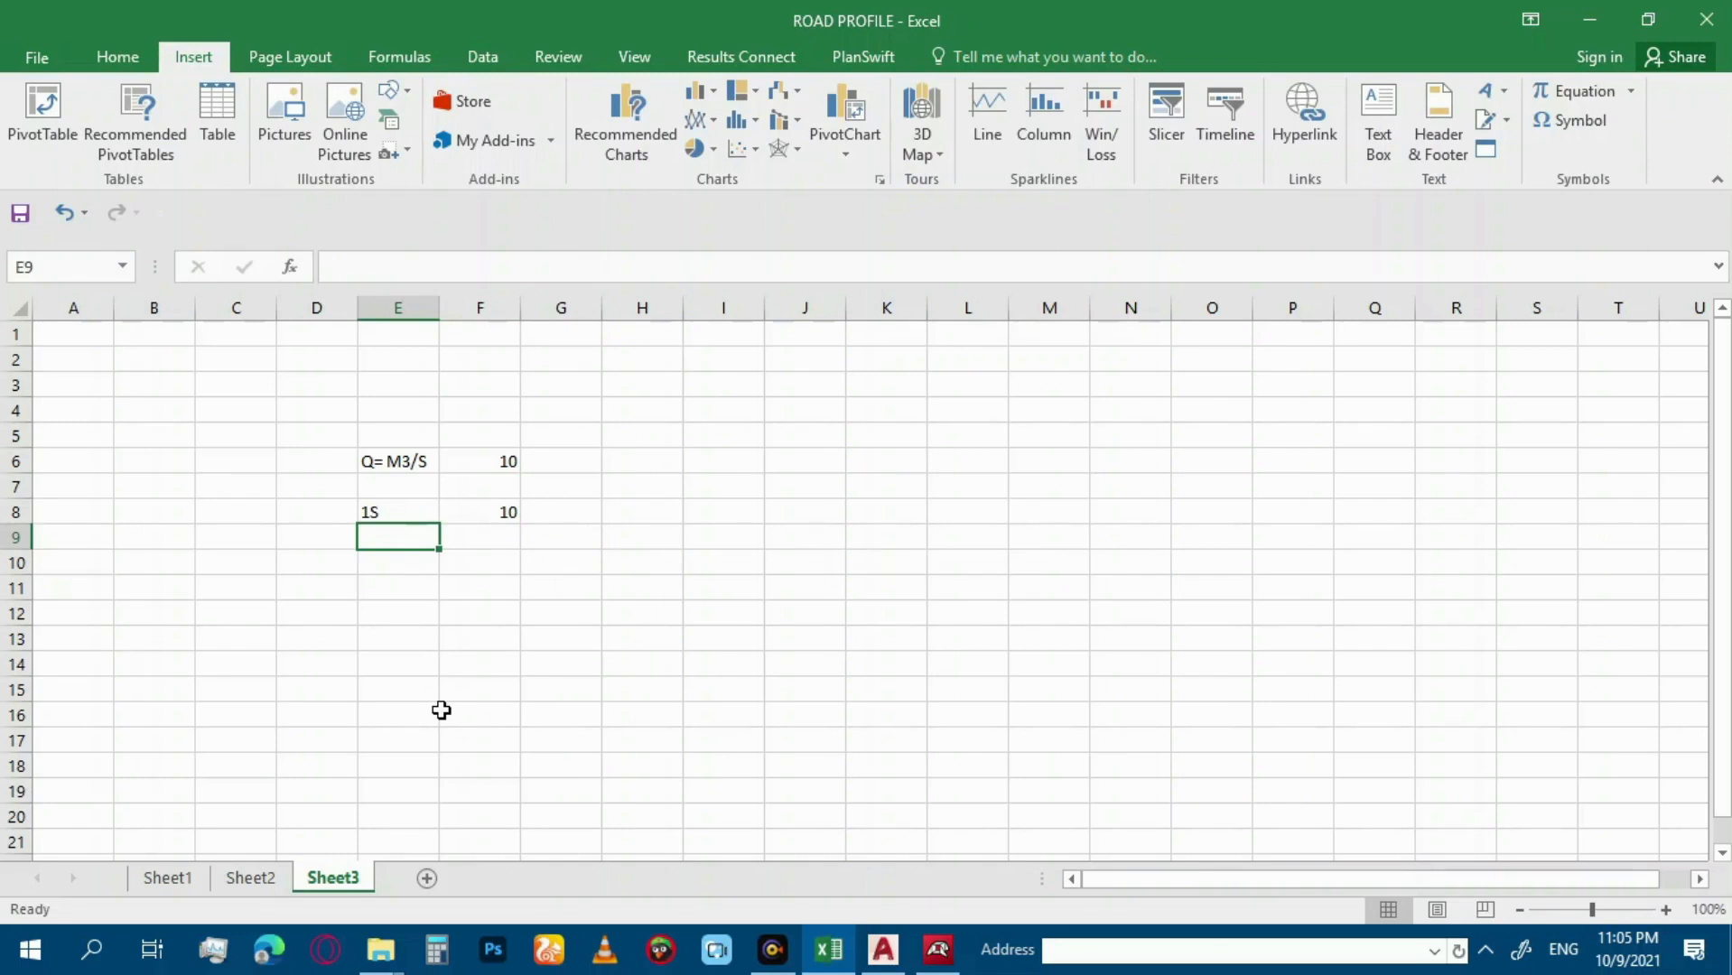
type("pw")
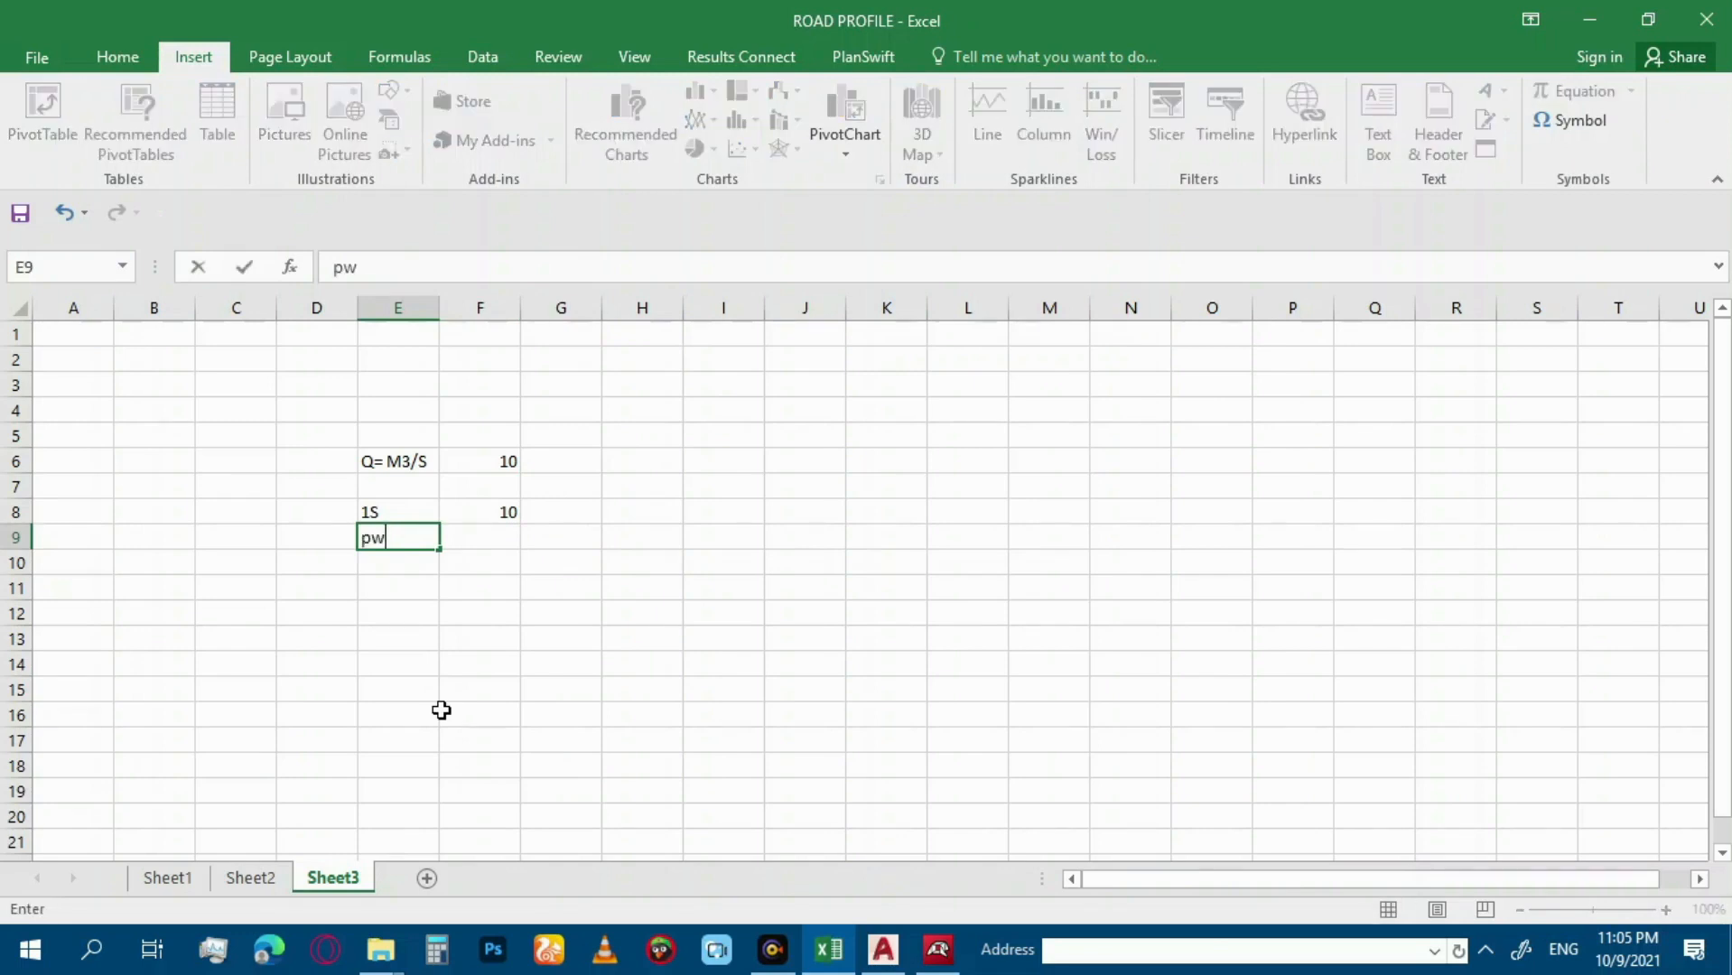
key("Tab")
type("1000")
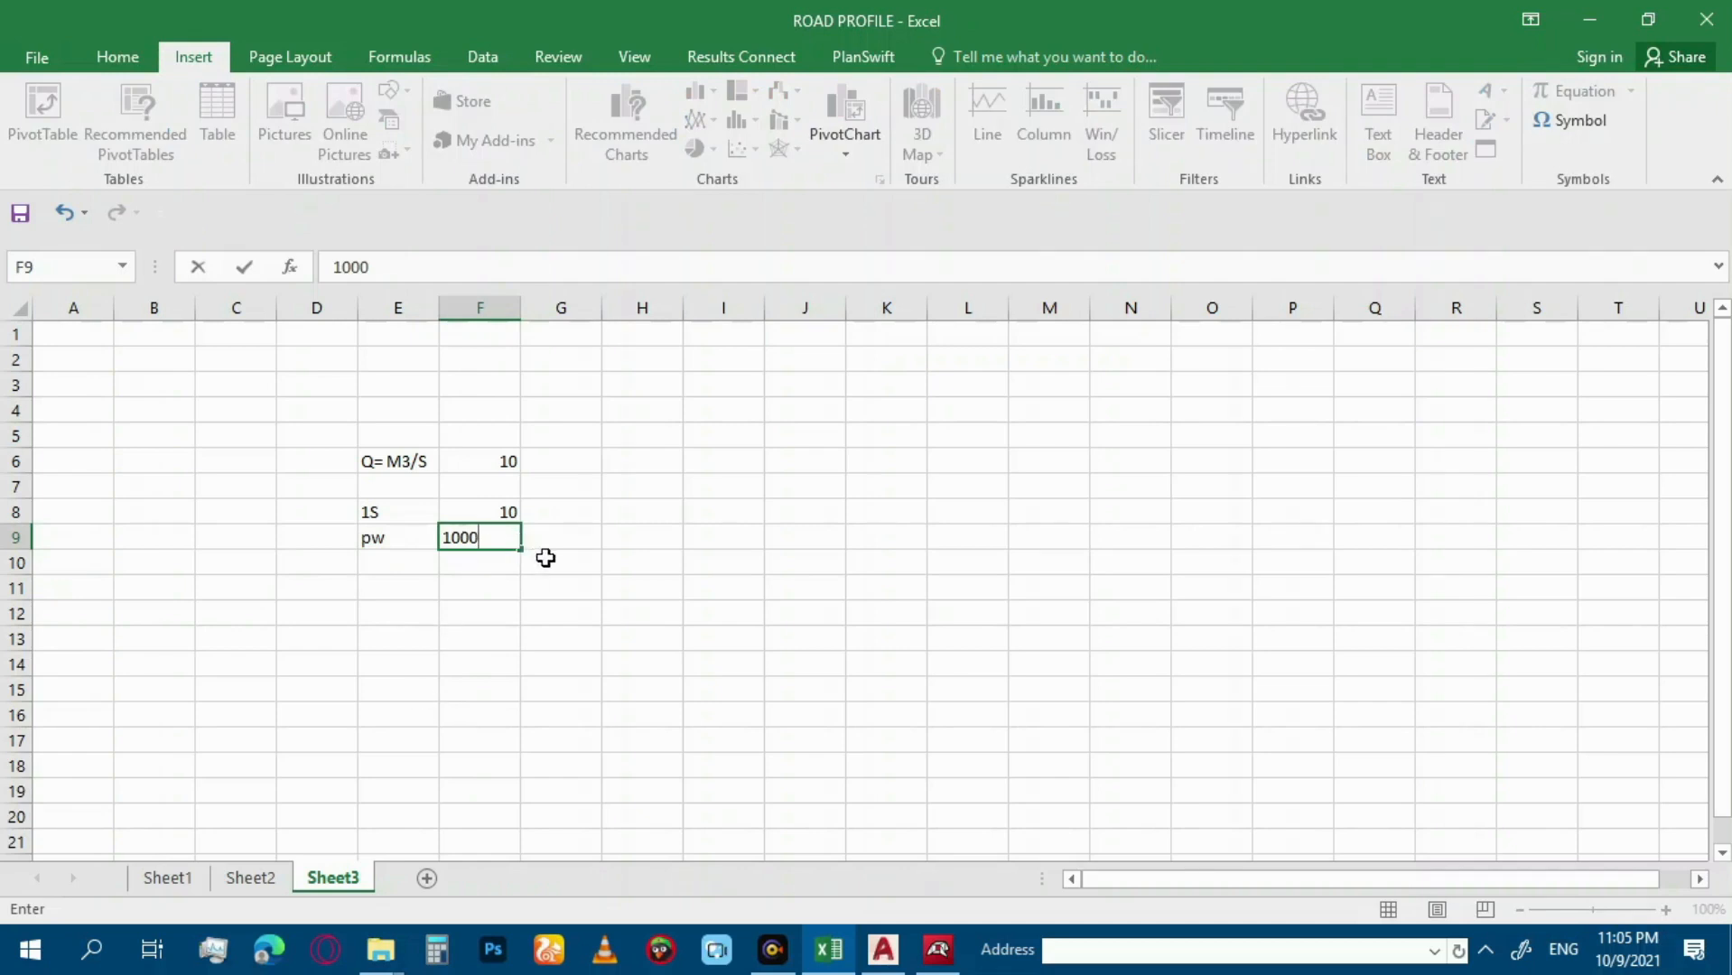
left_click(471, 566)
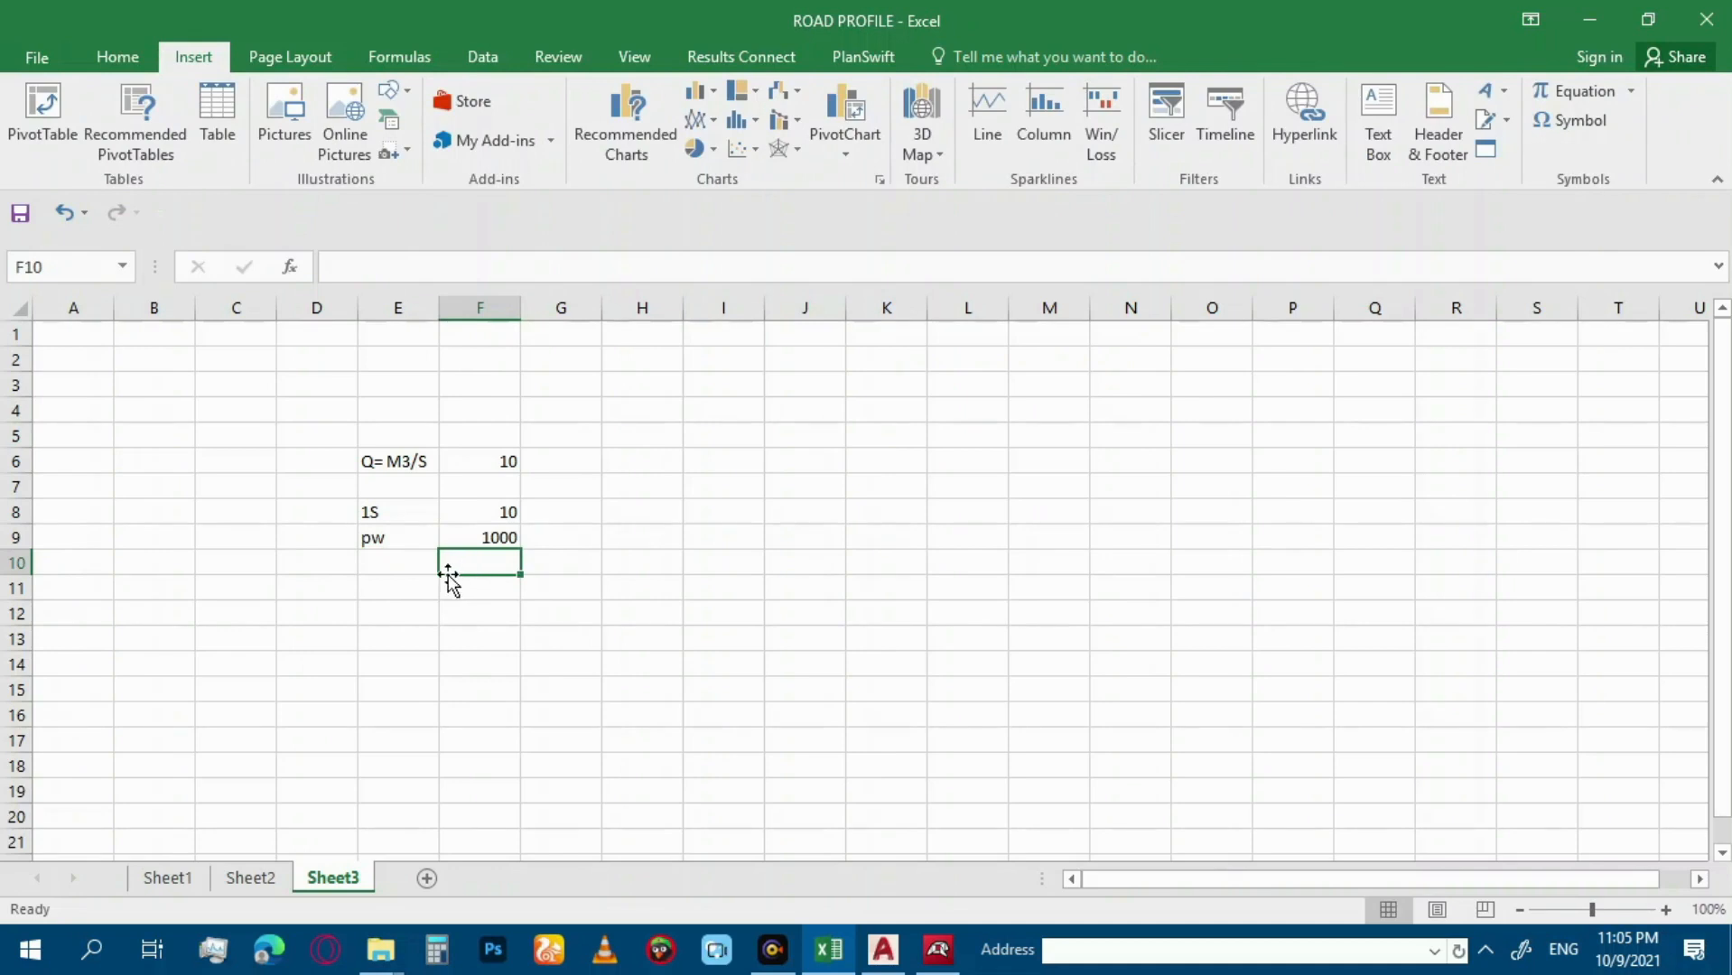
Enter the label M(kg) in cell E10.
left_click(390, 568)
type("m")
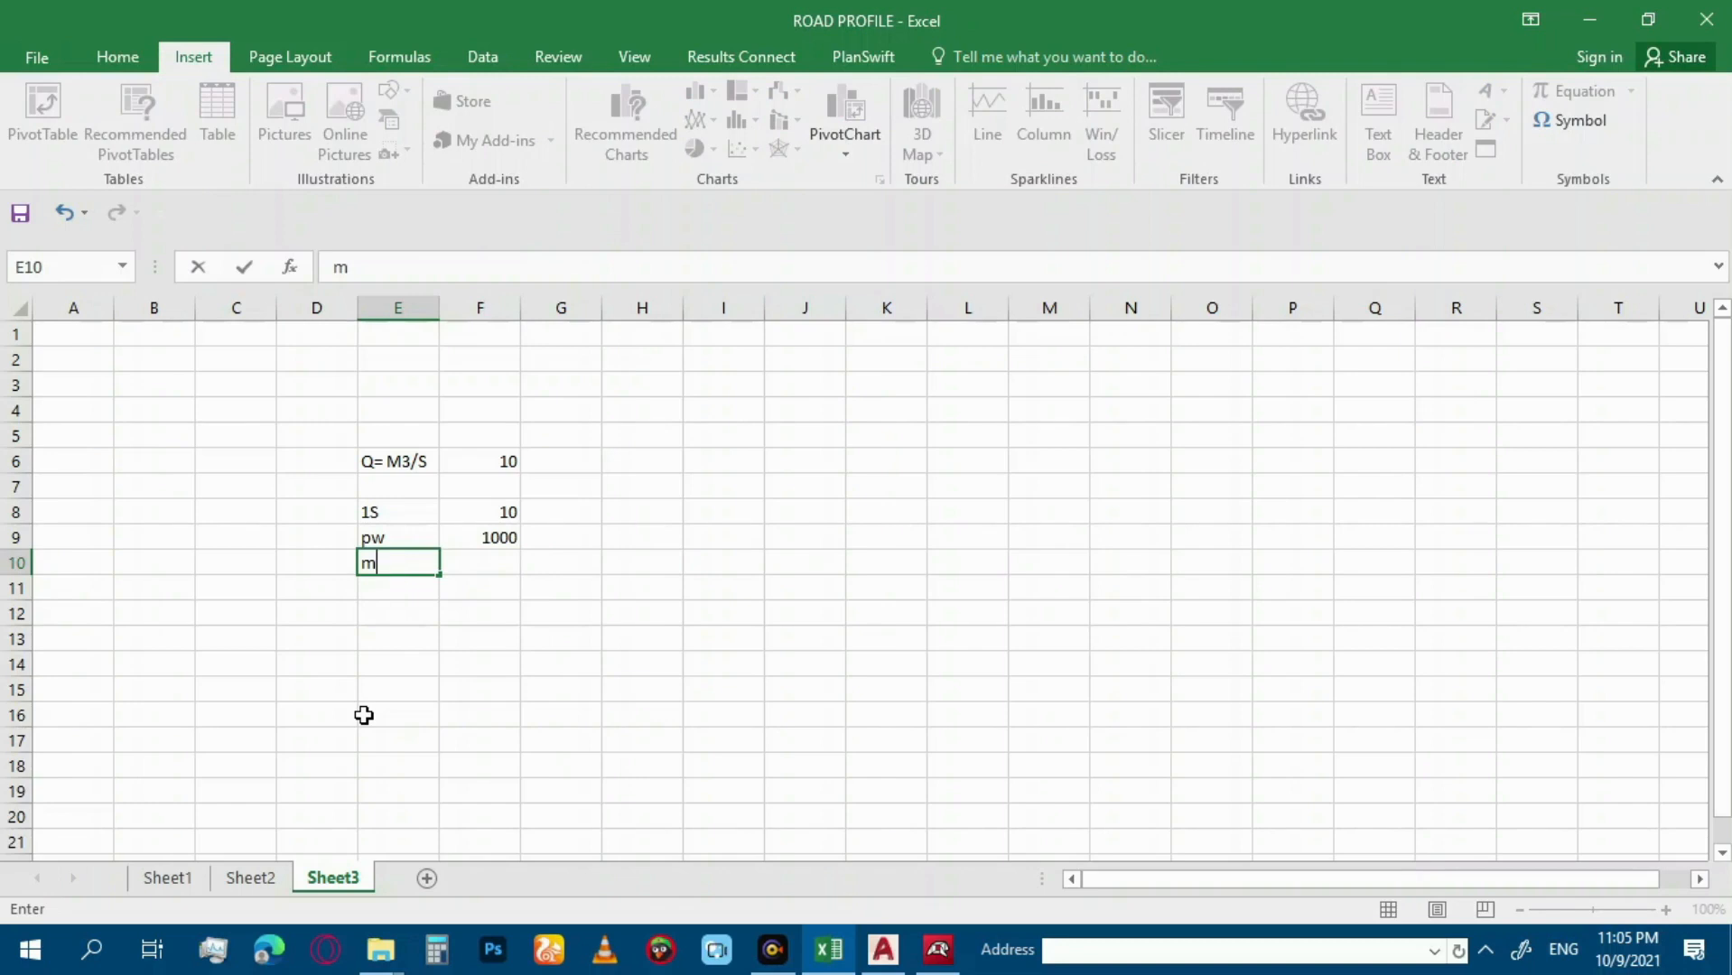
type("9KG")
left_click(393, 559)
key("BackSpace")
type("(kg")
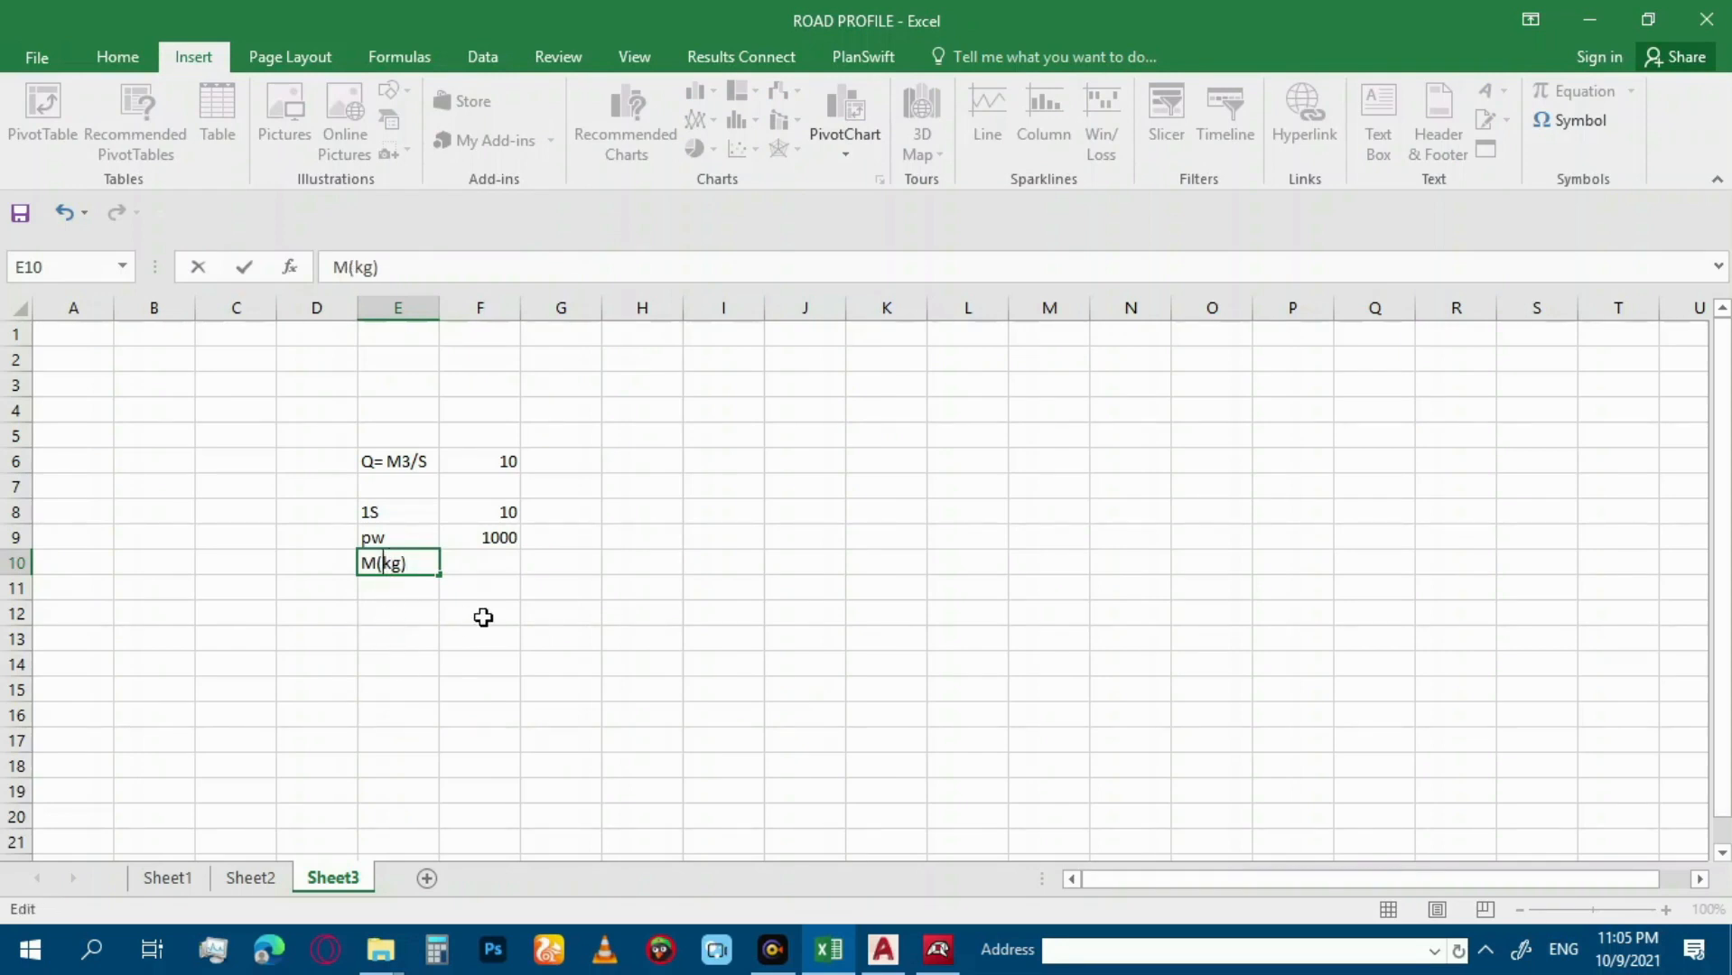
left_click(490, 560)
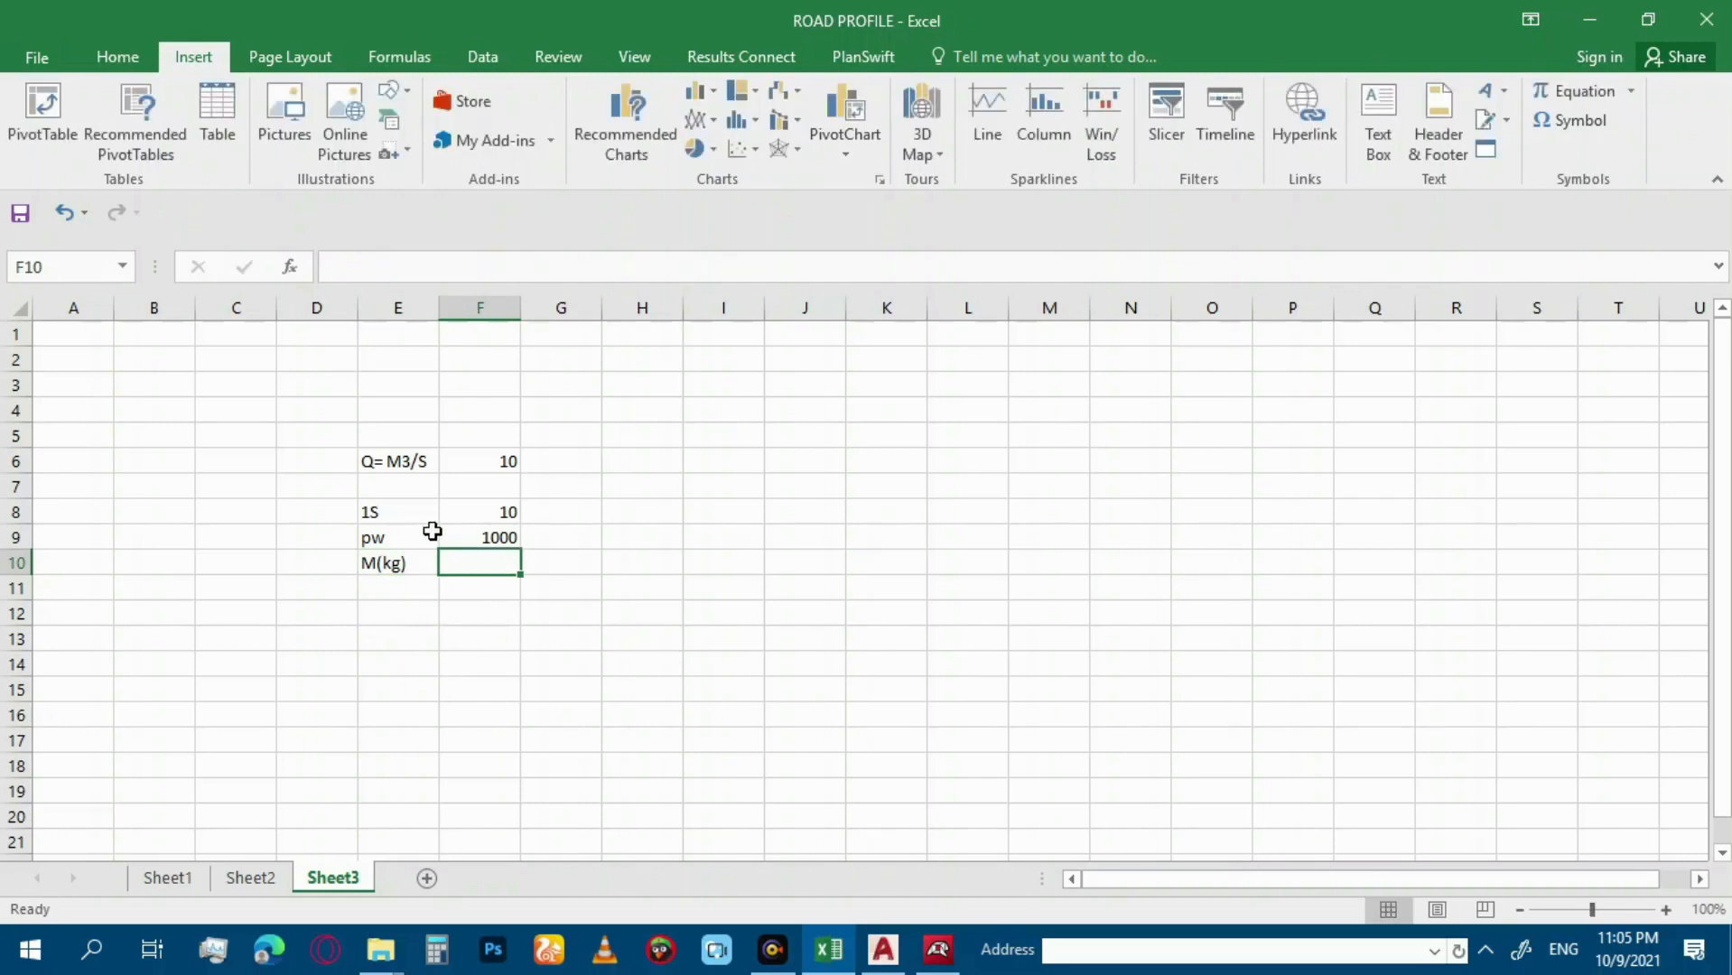
Switch to the screen recorder's annotation pen and handwrite the density formula ρ = m / V in yellow beside the table.
left_click(793, 945)
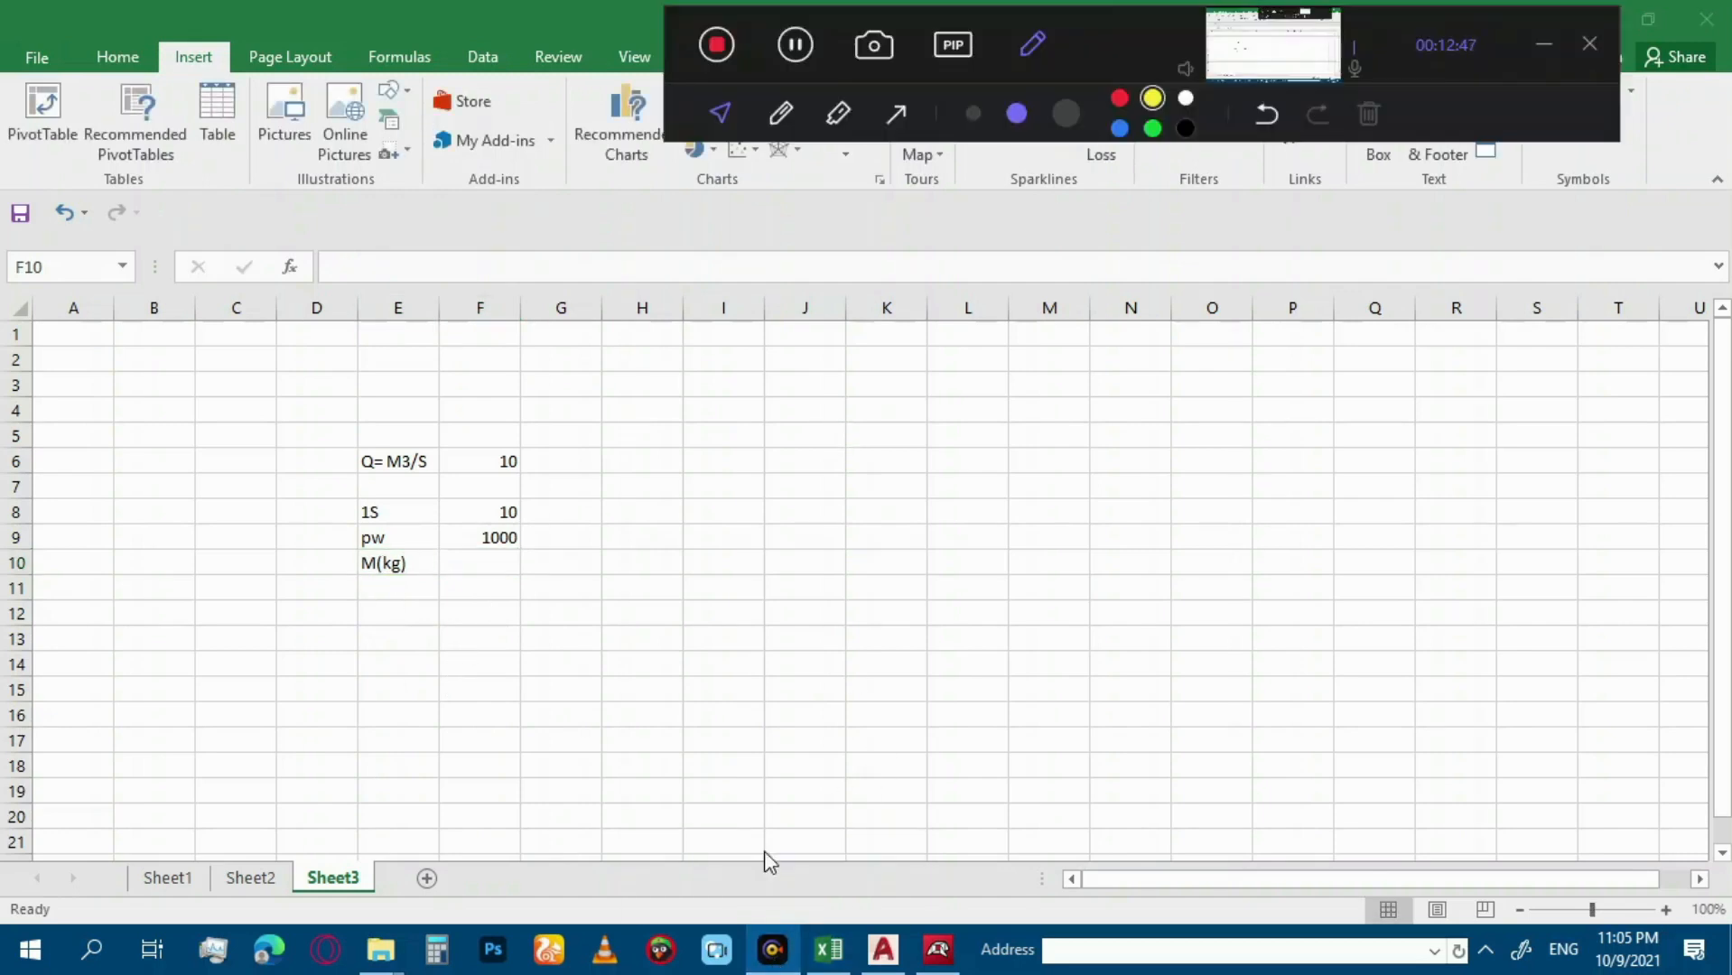
left_click(783, 113)
left_click_drag(808, 389, 783, 485)
mouse_move(798, 384)
left_mouse_down()
mouse_move(793, 414)
mouse_move(939, 463)
mouse_move(1038, 442)
mouse_move(1100, 456)
left_mouse_up()
left_click(963, 437)
left_click_drag(1179, 393, 1157, 578)
left_click_drag(1246, 453, 1275, 509)
left_click_drag(1318, 447, 1280, 518)
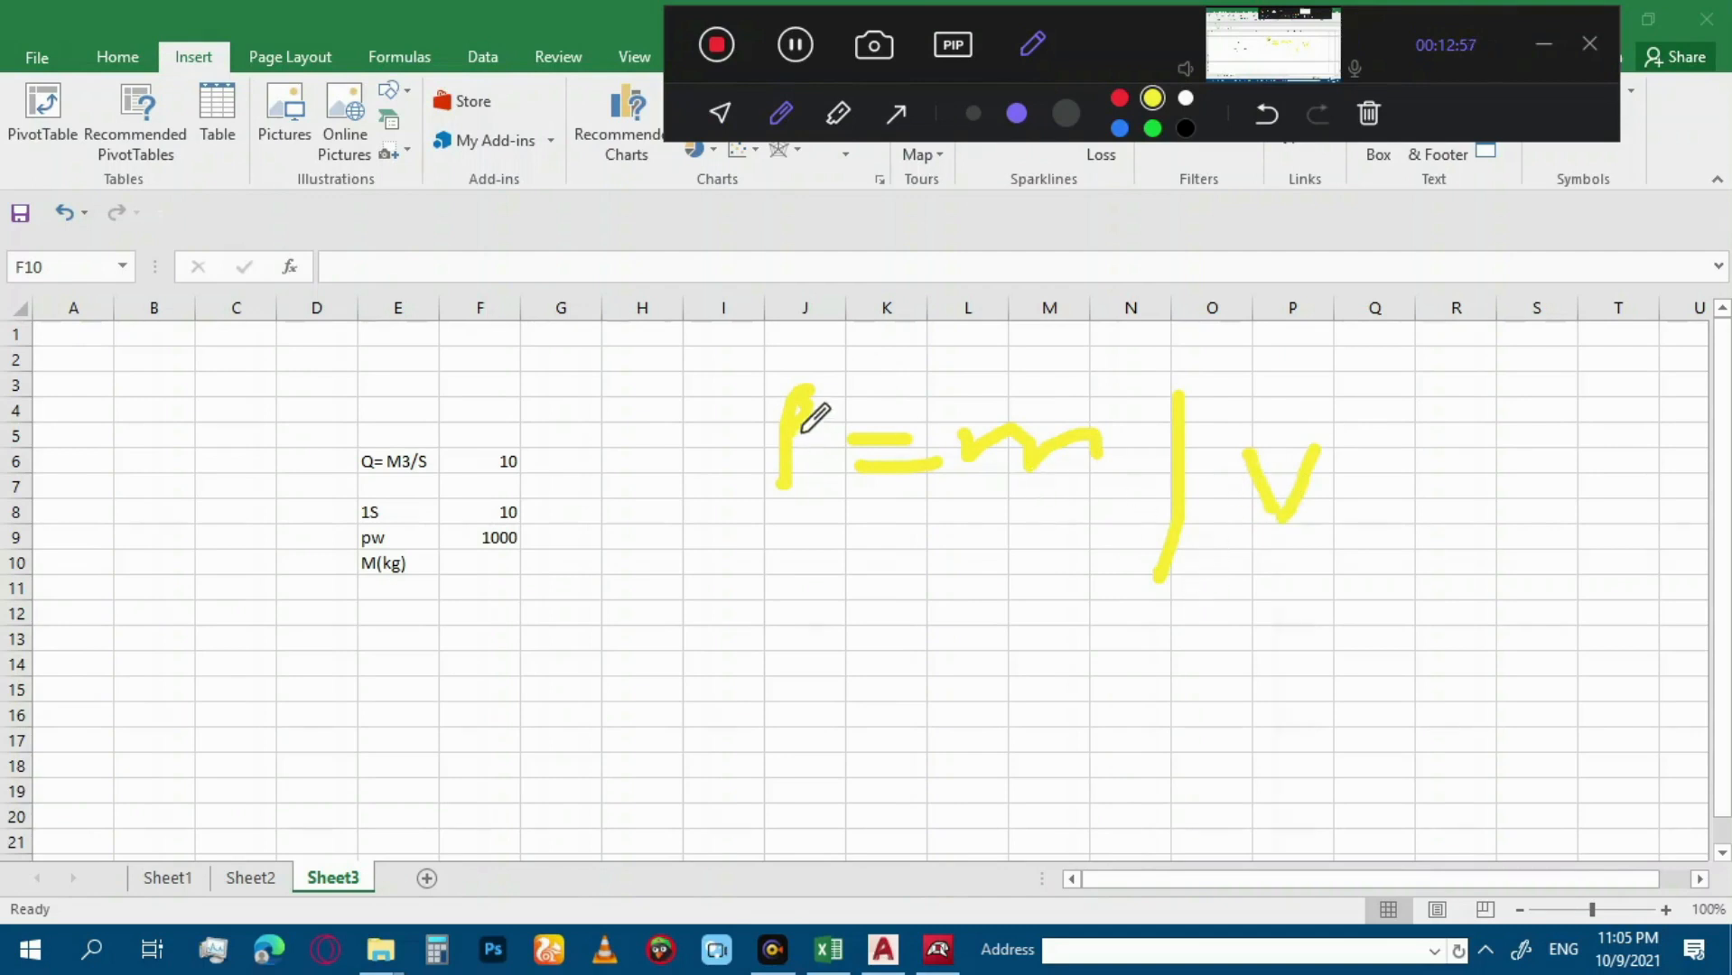
Handwrite m = ρV and a further formula line beneath the density formula, with an equals sign beside the table values.
mouse_move(818, 693)
left_mouse_down()
mouse_move(871, 673)
mouse_move(950, 713)
mouse_move(1048, 671)
mouse_move(1045, 714)
left_mouse_up()
mouse_move(1167, 623)
left_mouse_down()
mouse_move(1150, 749)
mouse_move(1158, 669)
mouse_move(1260, 713)
left_mouse_up()
left_click_drag(1310, 643, 1266, 727)
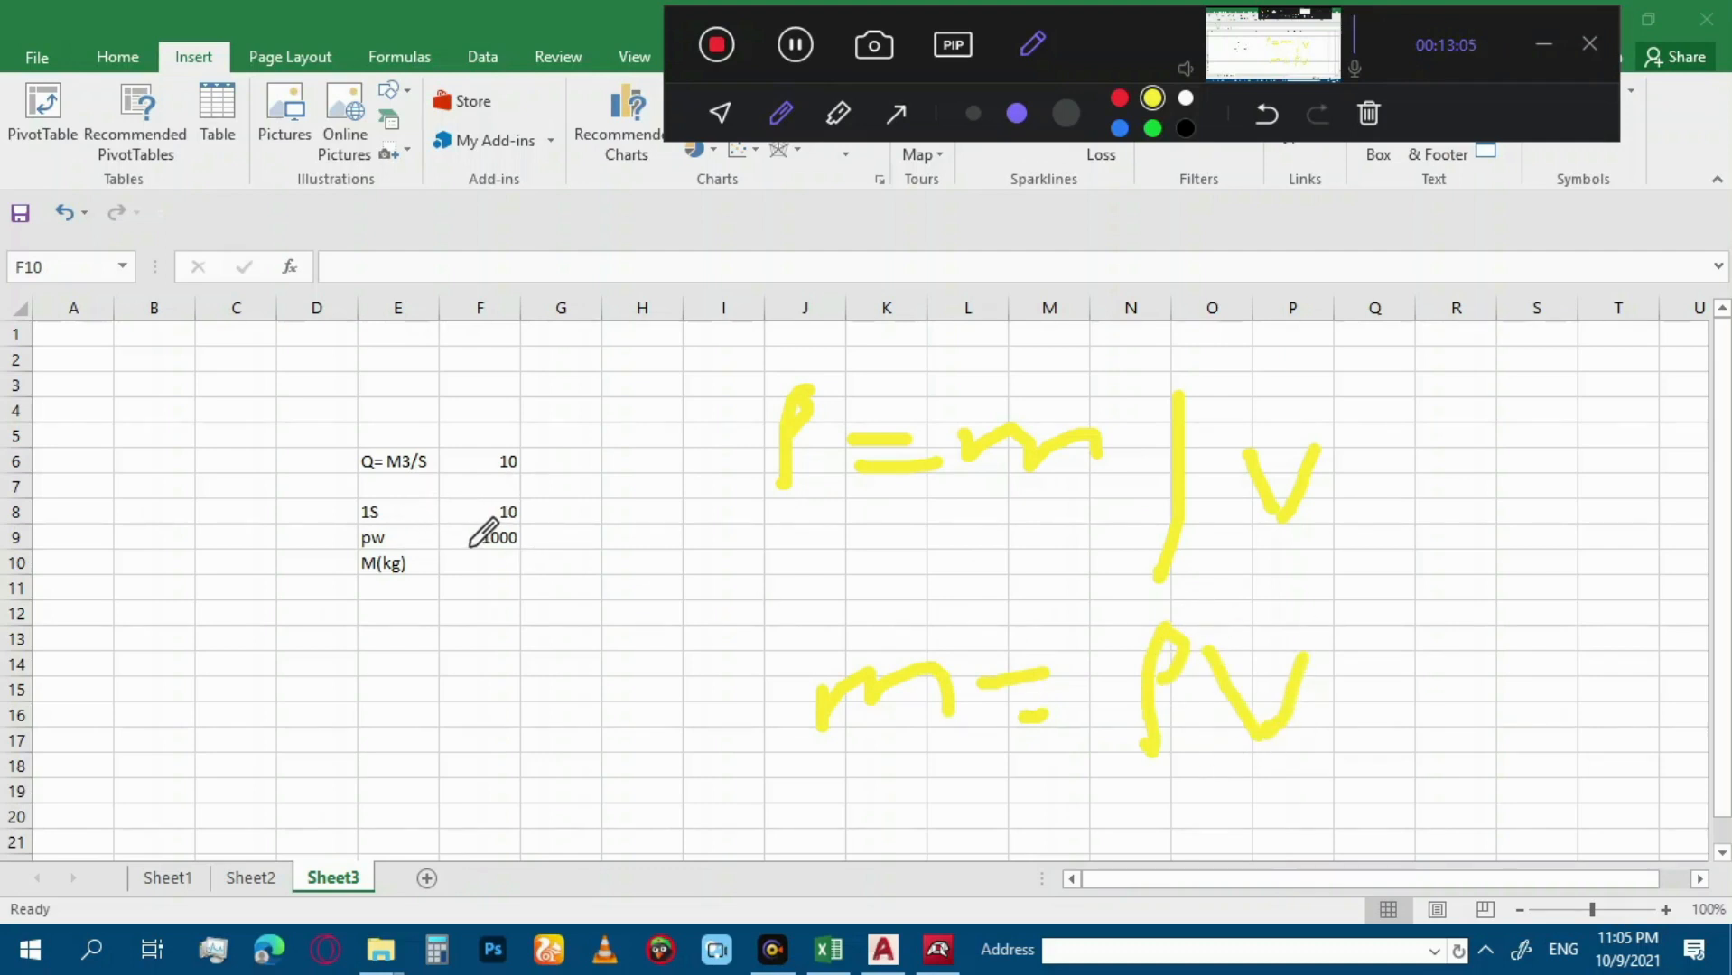
mouse_move(555, 547)
left_mouse_down()
mouse_move(637, 534)
mouse_move(610, 509)
left_mouse_up()
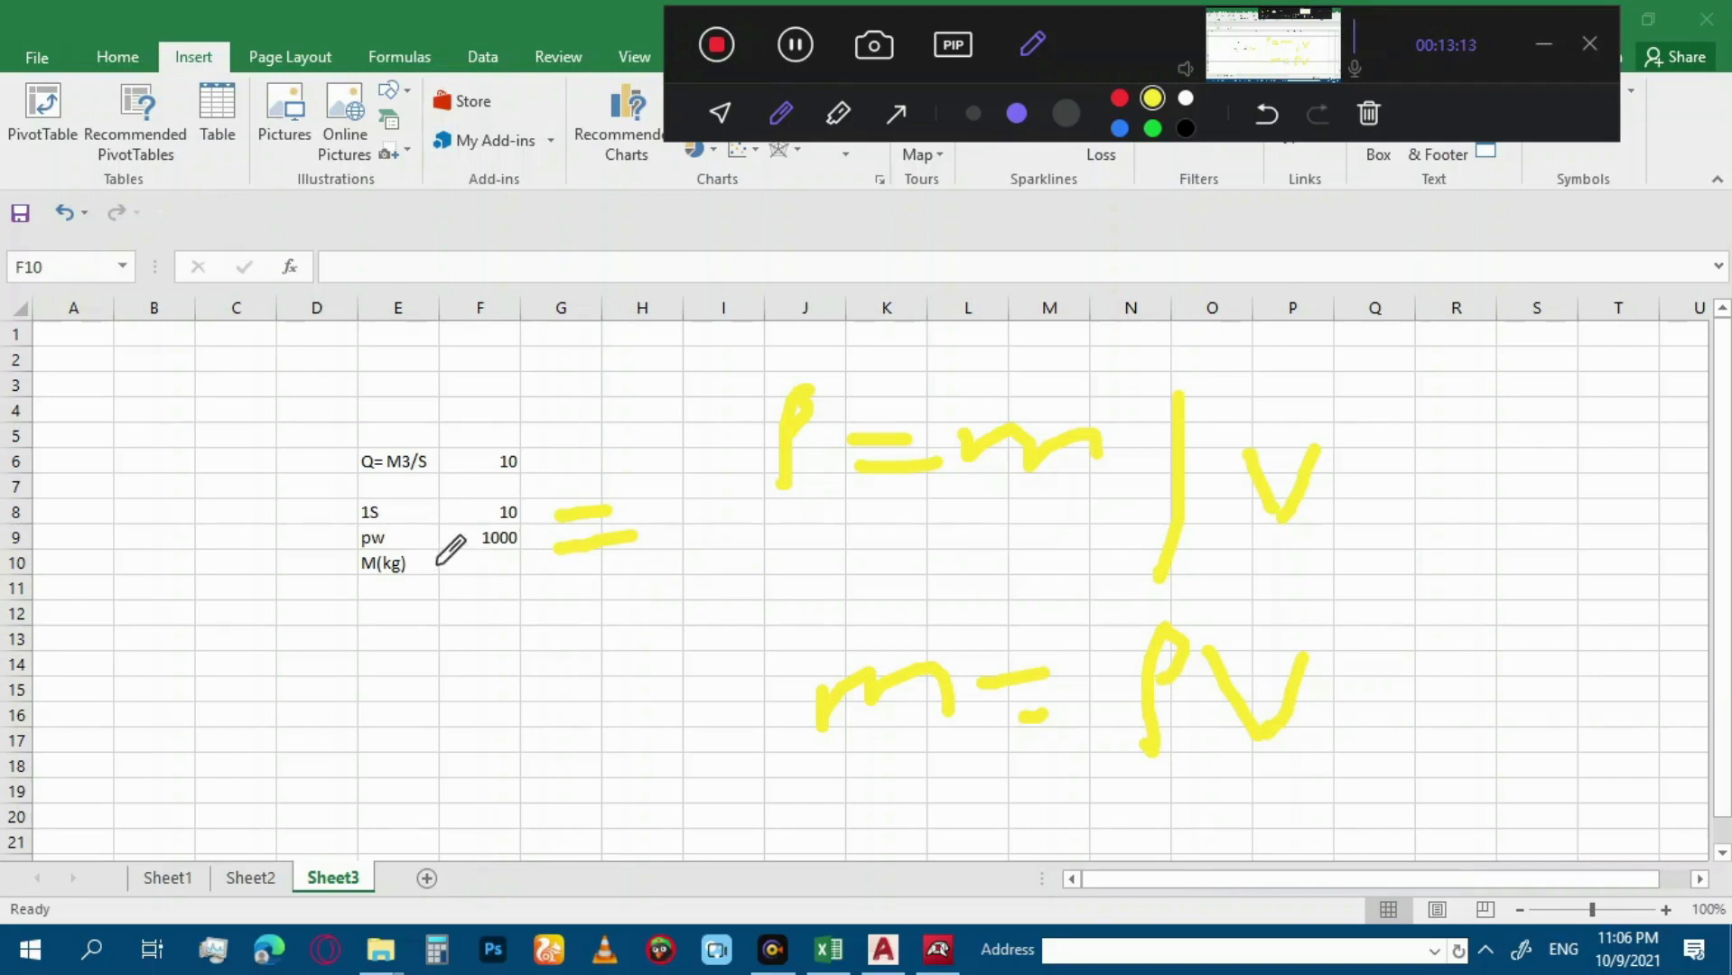
mouse_move(857, 784)
left_mouse_down()
mouse_move(862, 849)
mouse_move(917, 787)
mouse_move(952, 823)
mouse_move(1052, 813)
mouse_move(1108, 820)
mouse_move(1121, 840)
left_mouse_up()
mouse_move(1252, 815)
left_mouse_down()
mouse_move(1248, 842)
mouse_move(1234, 788)
mouse_move(1194, 844)
left_mouse_up()
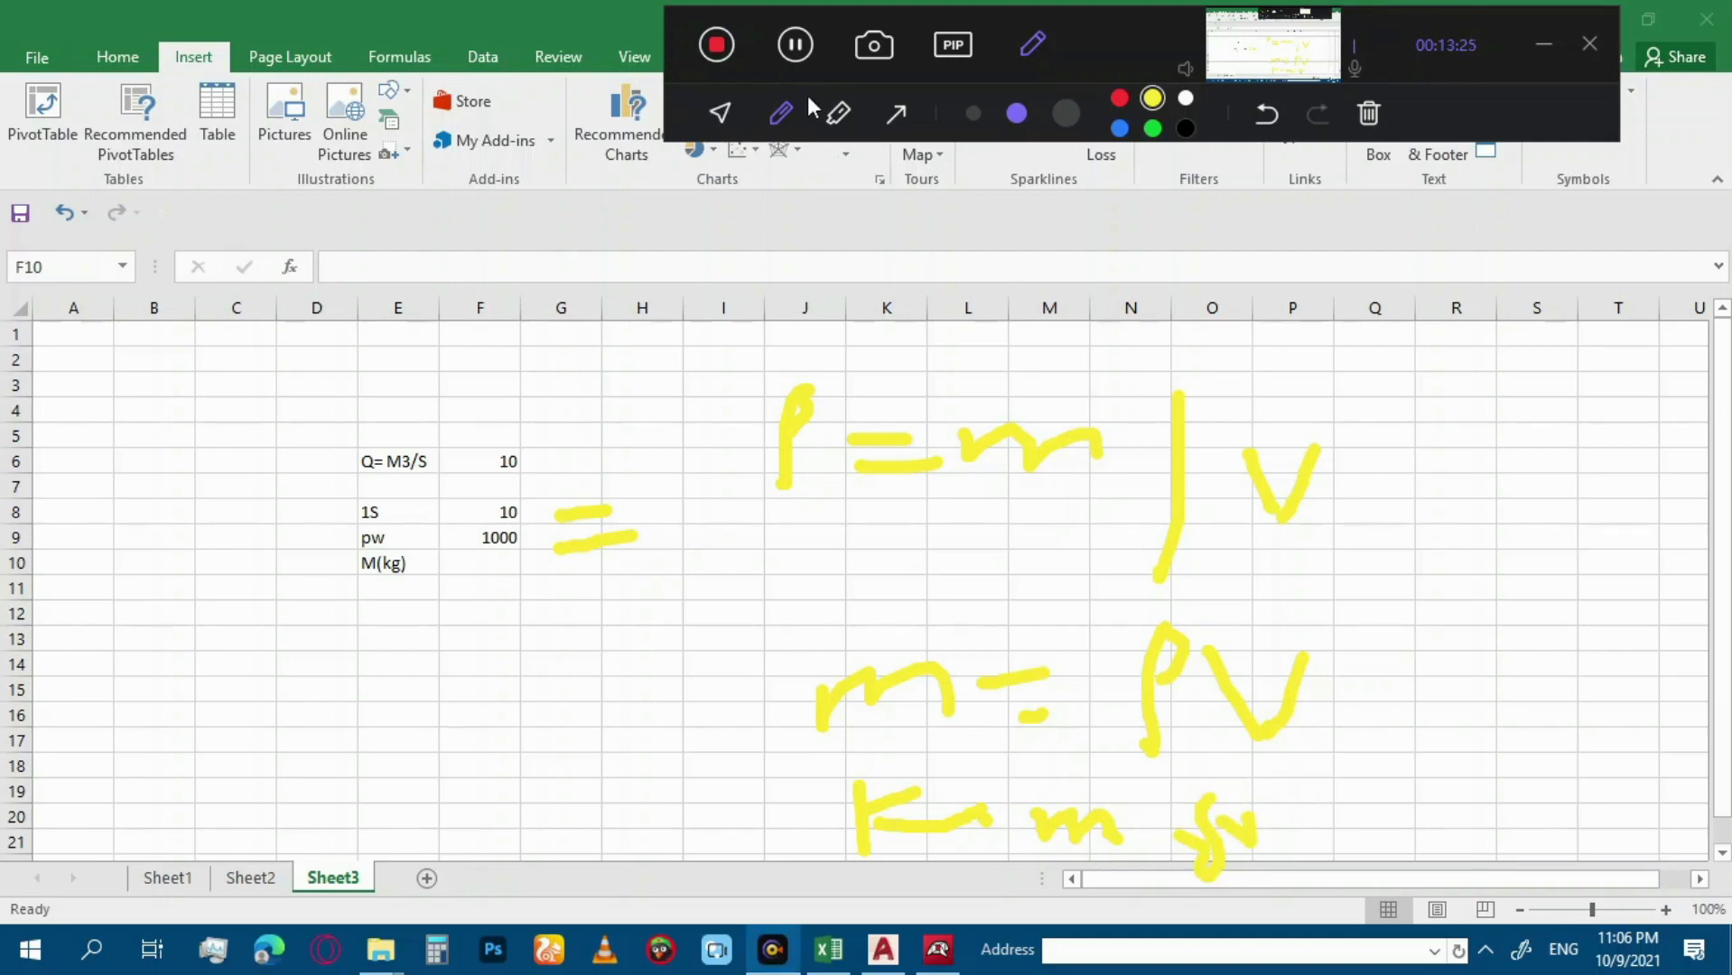
left_click(722, 113)
Calculate the mass in cell F10 with the formula =F8*F9.
left_click(483, 562)
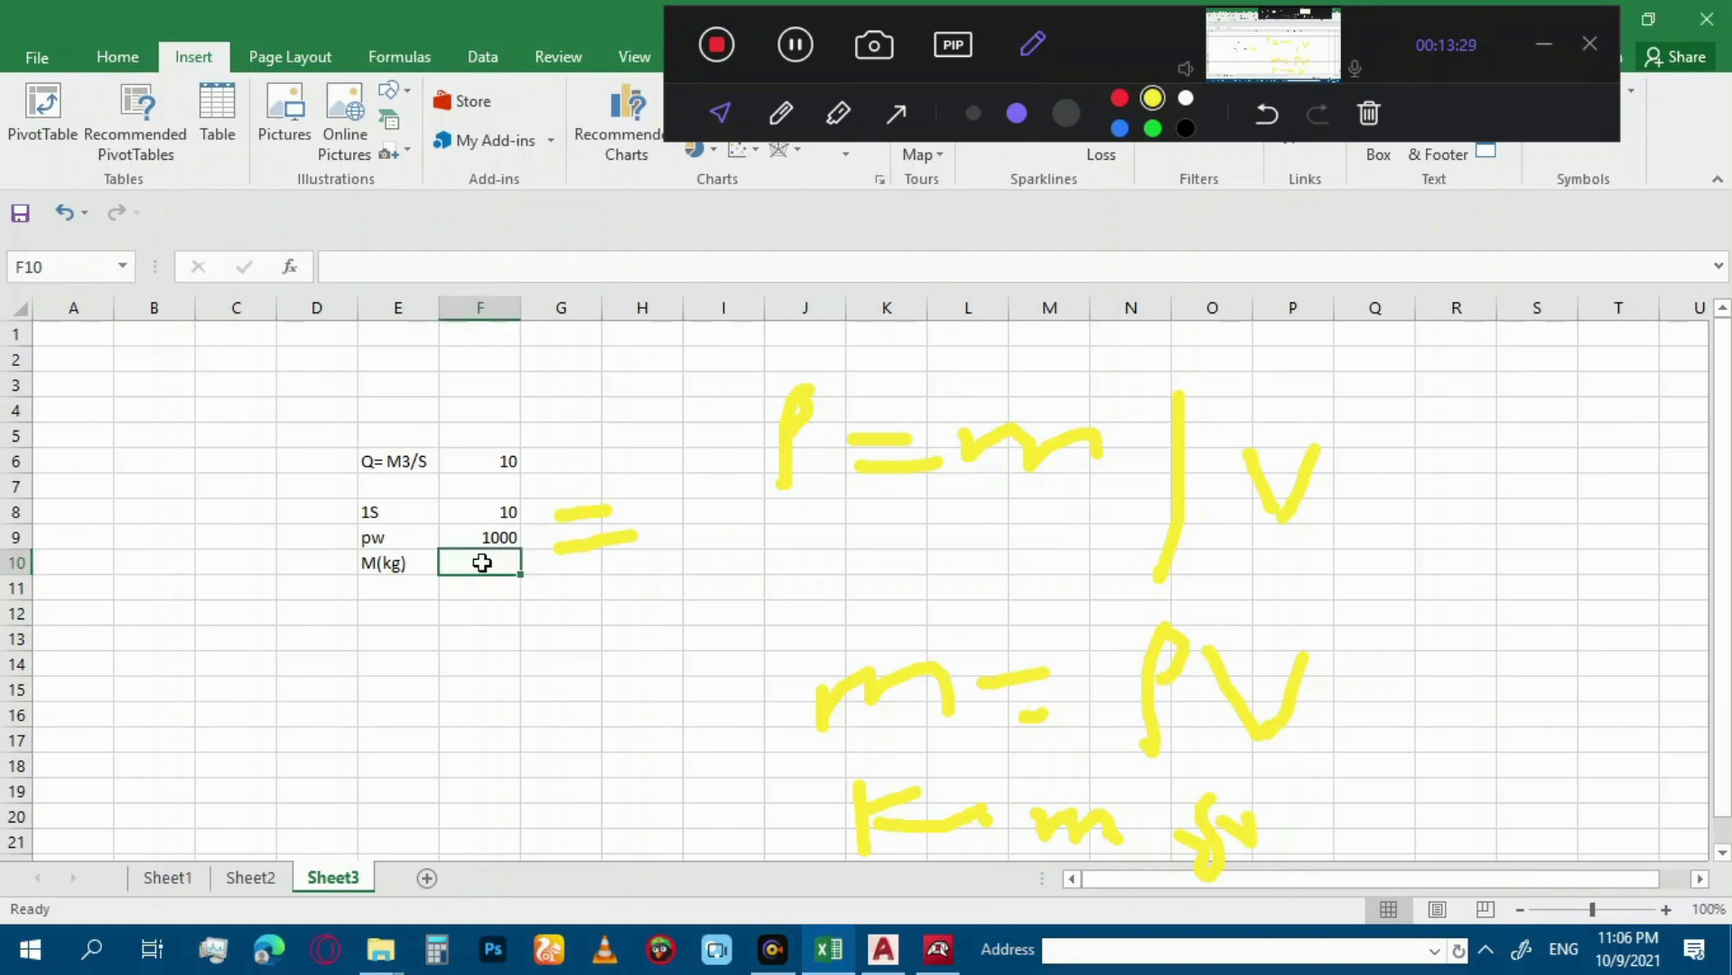
type("=")
left_click(483, 510)
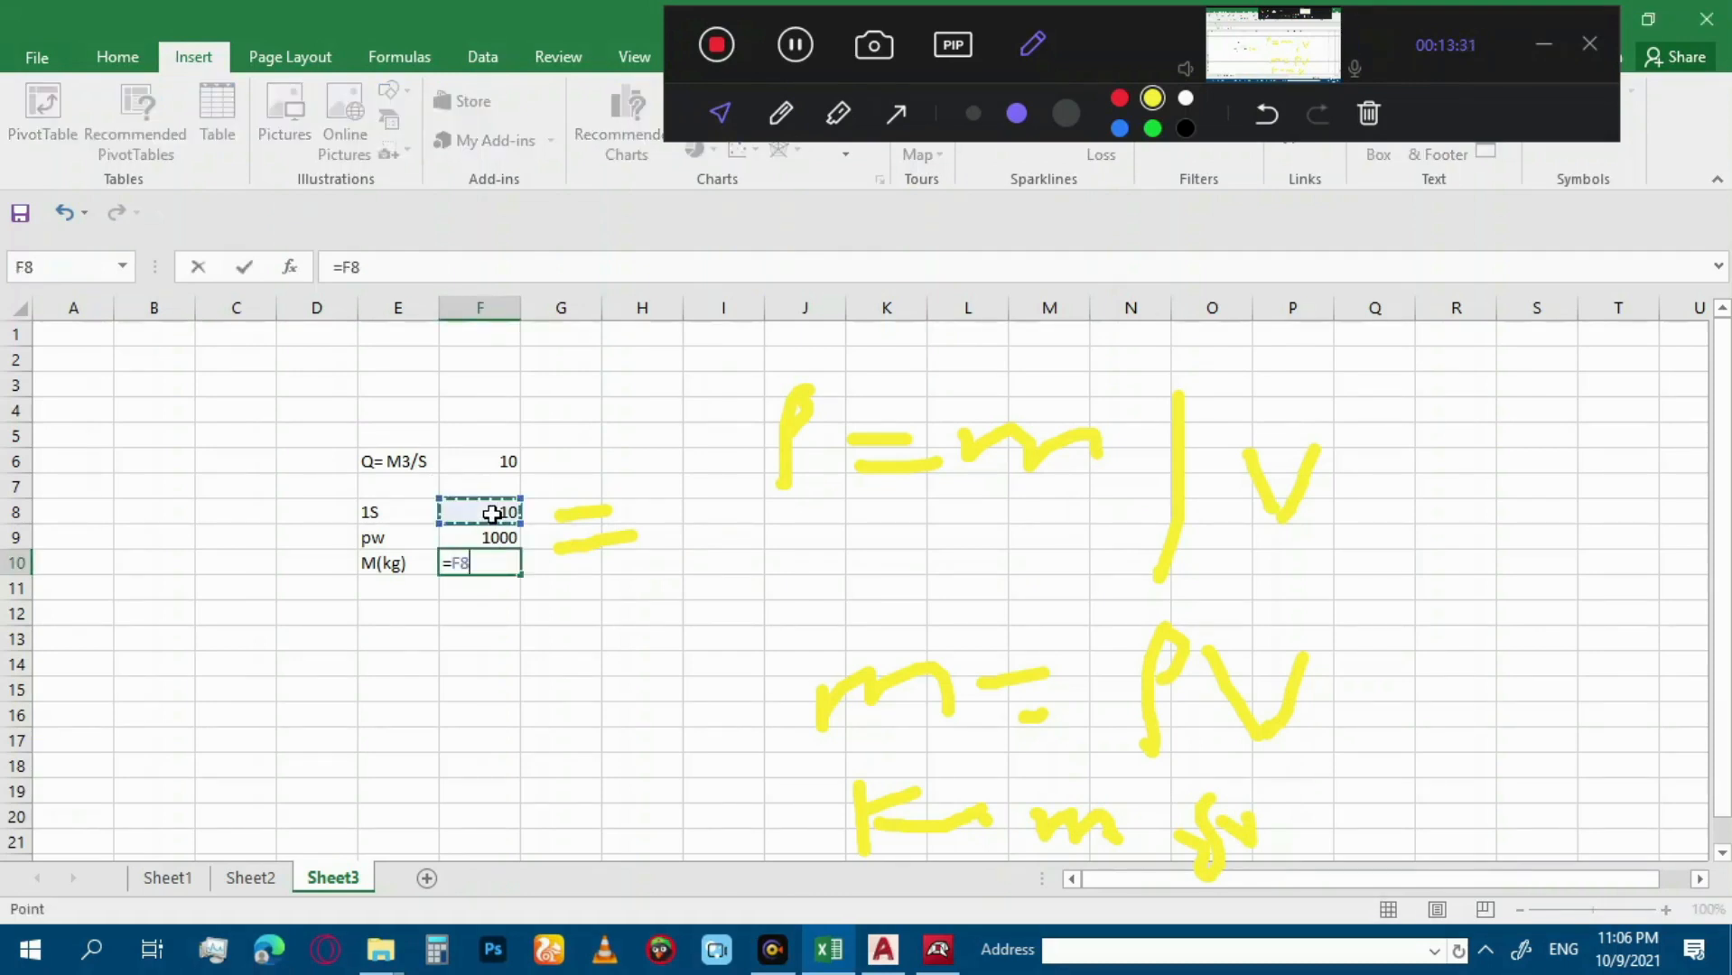
type("*")
left_click(487, 537)
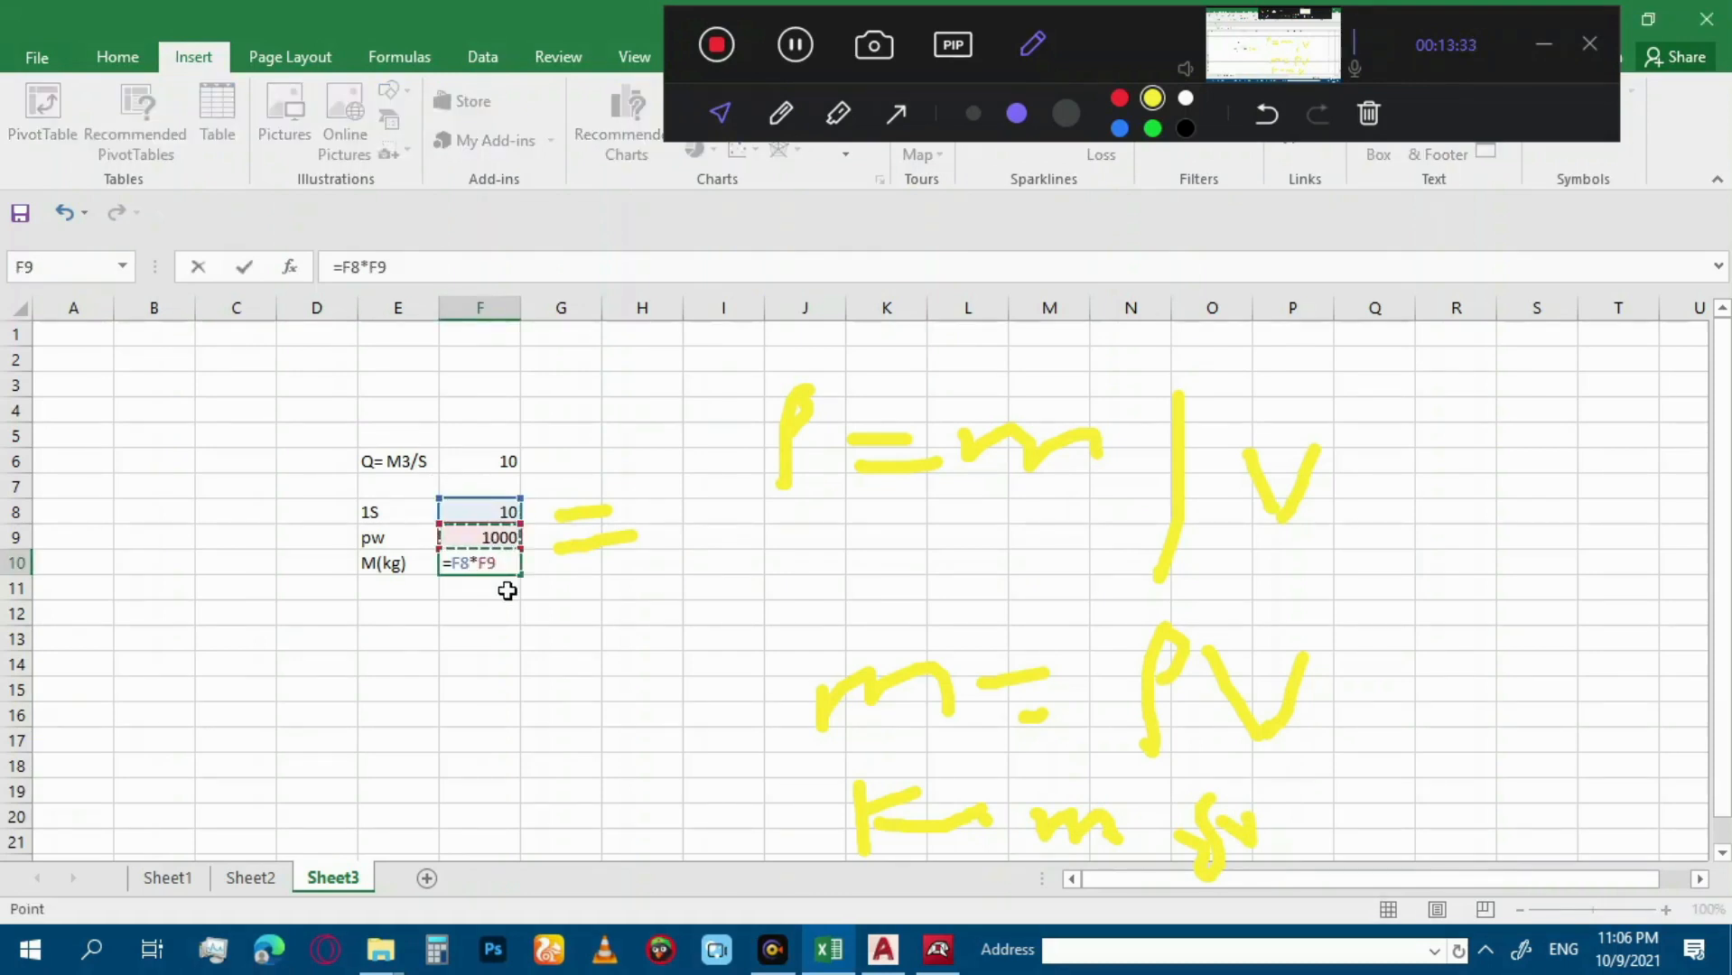
key("Return")
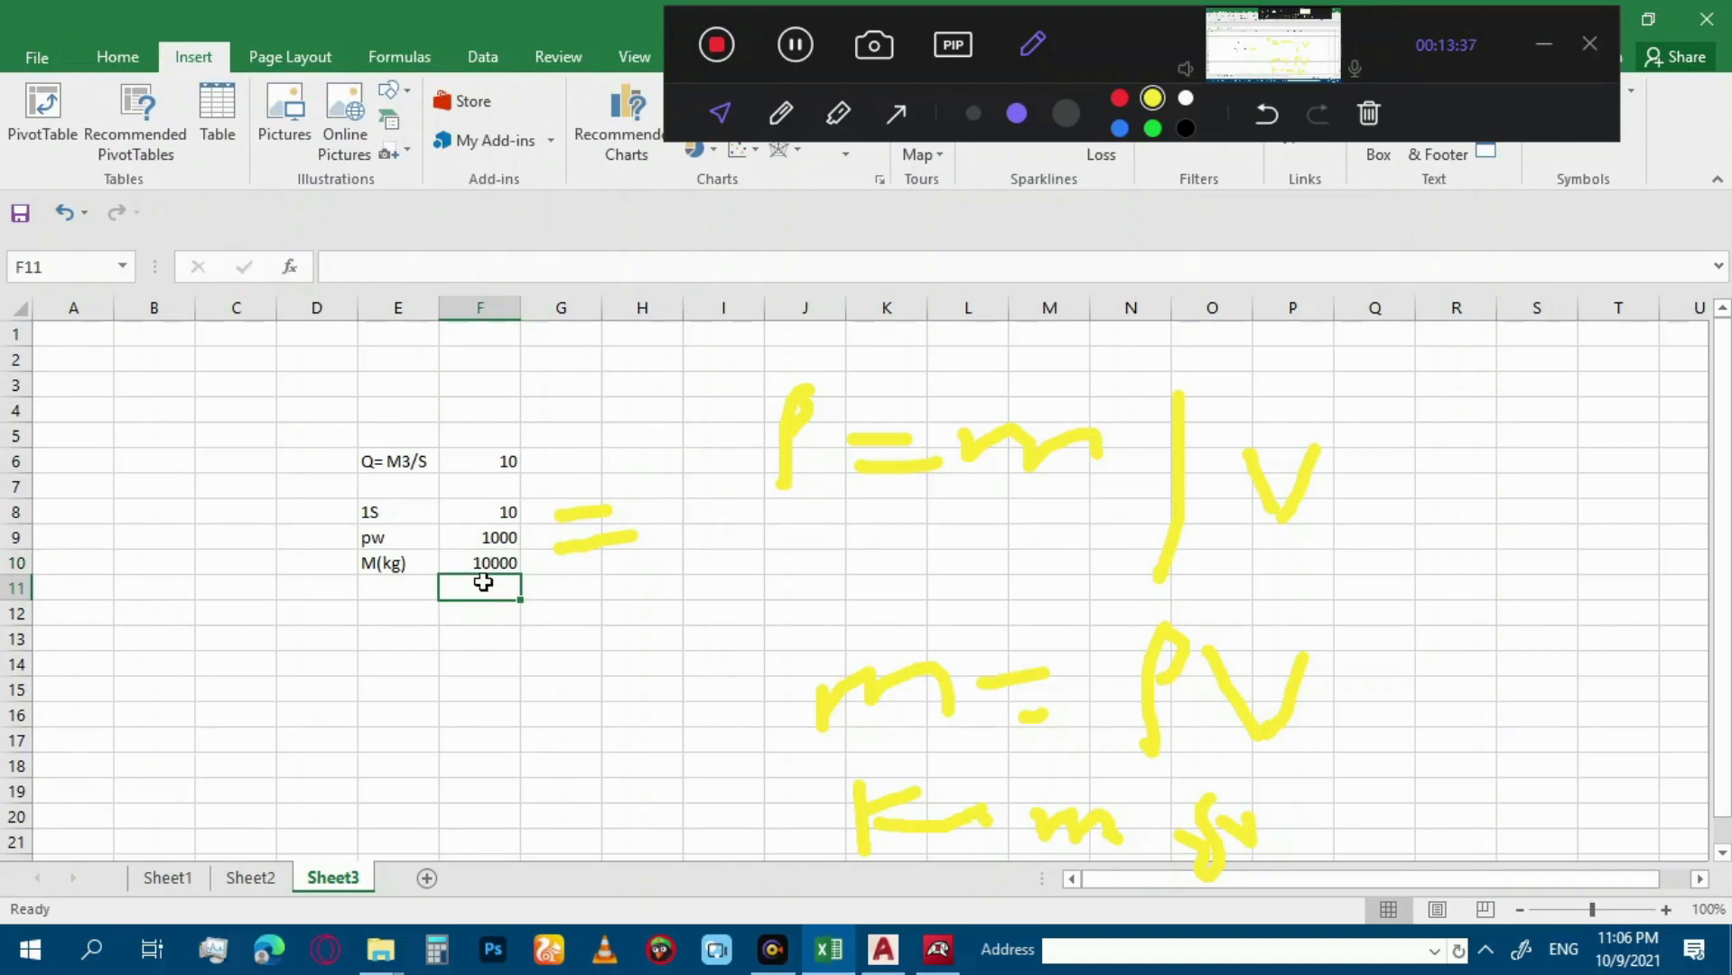
Calculate the force in cell F11 with the formula =F10*10.
type("=")
left_click(483, 562)
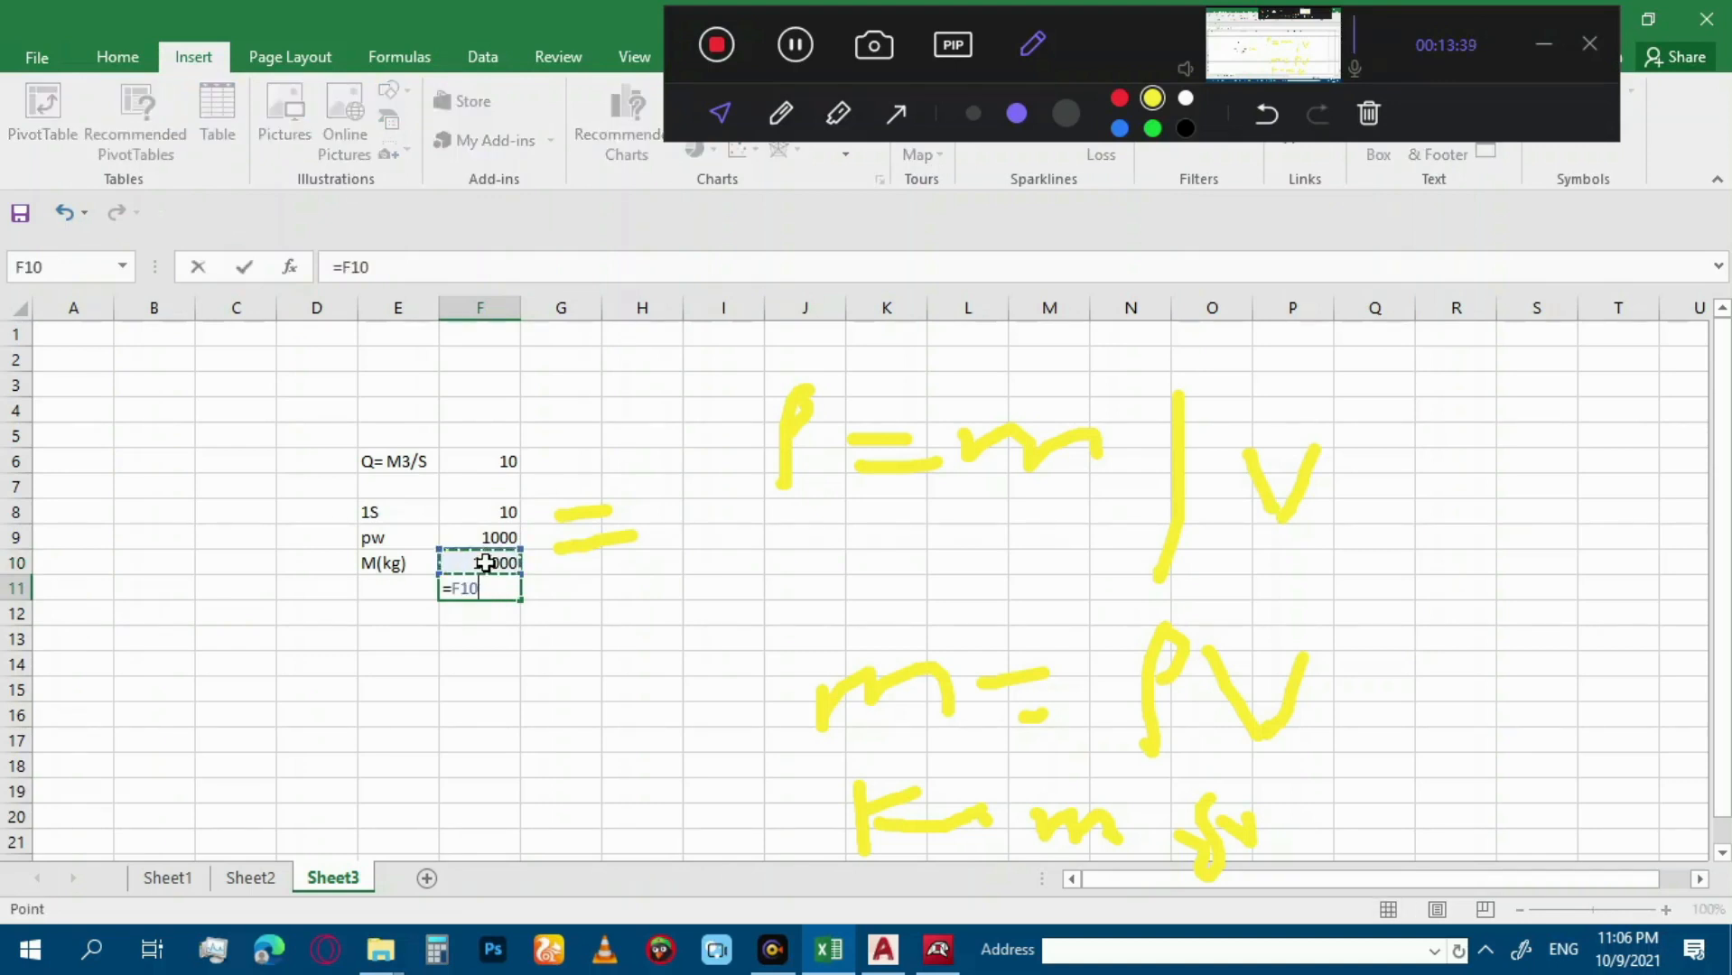
type("*10")
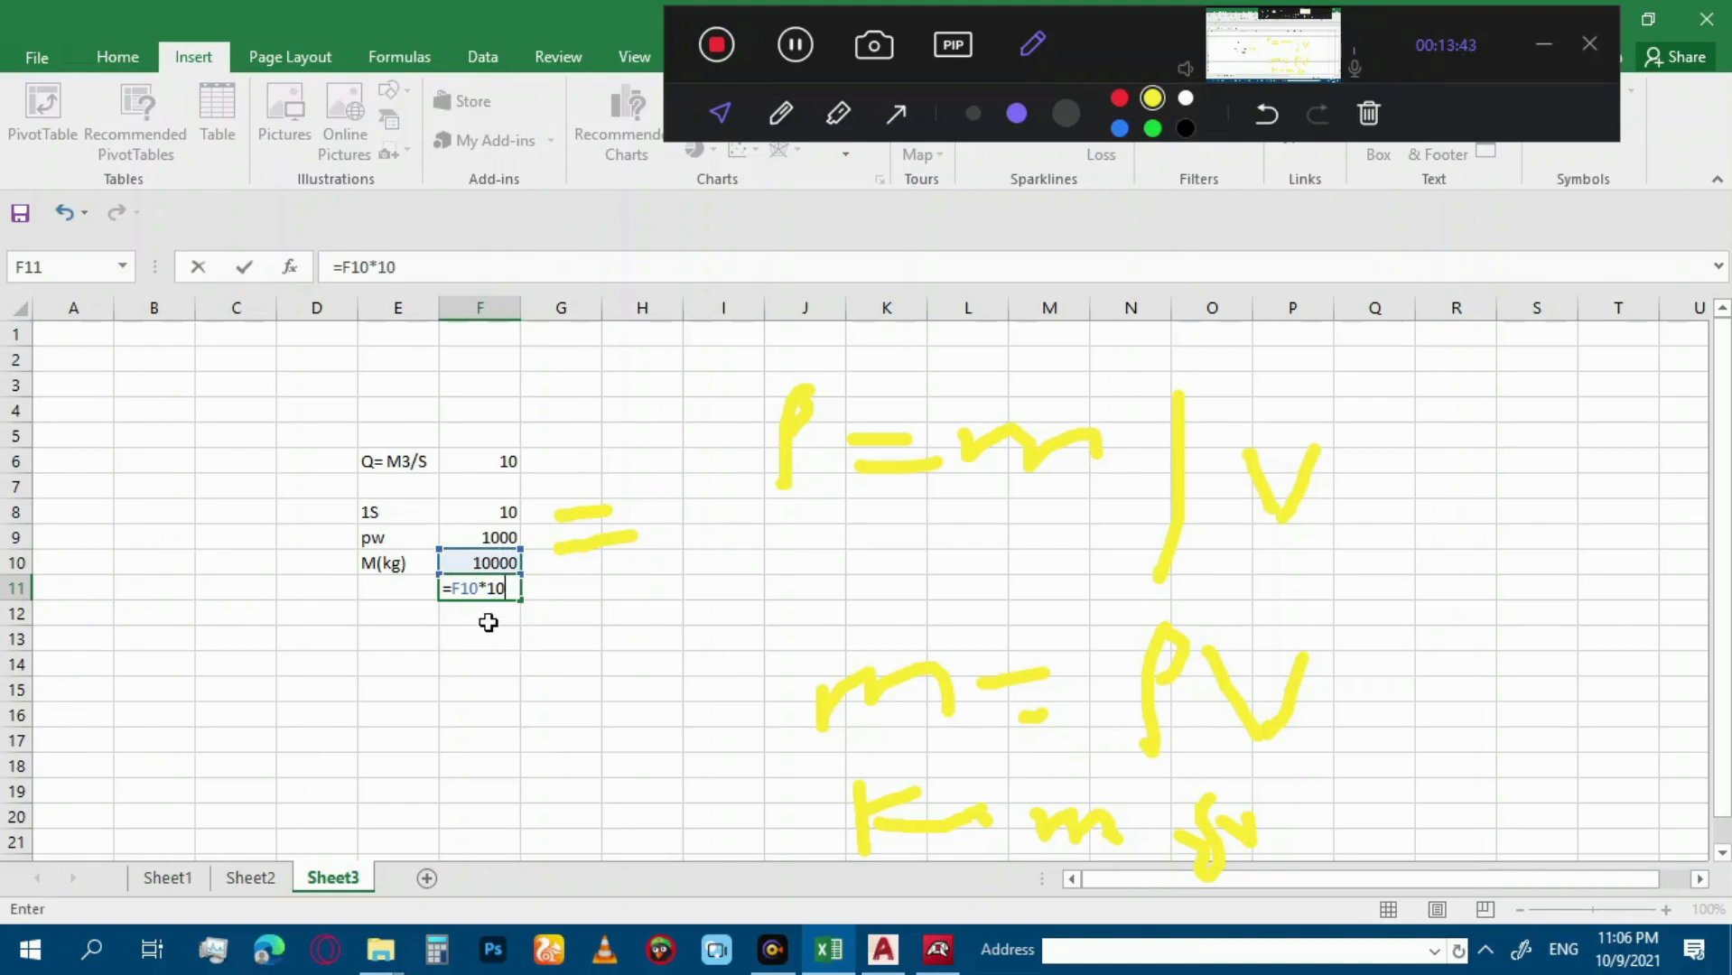
key("Return")
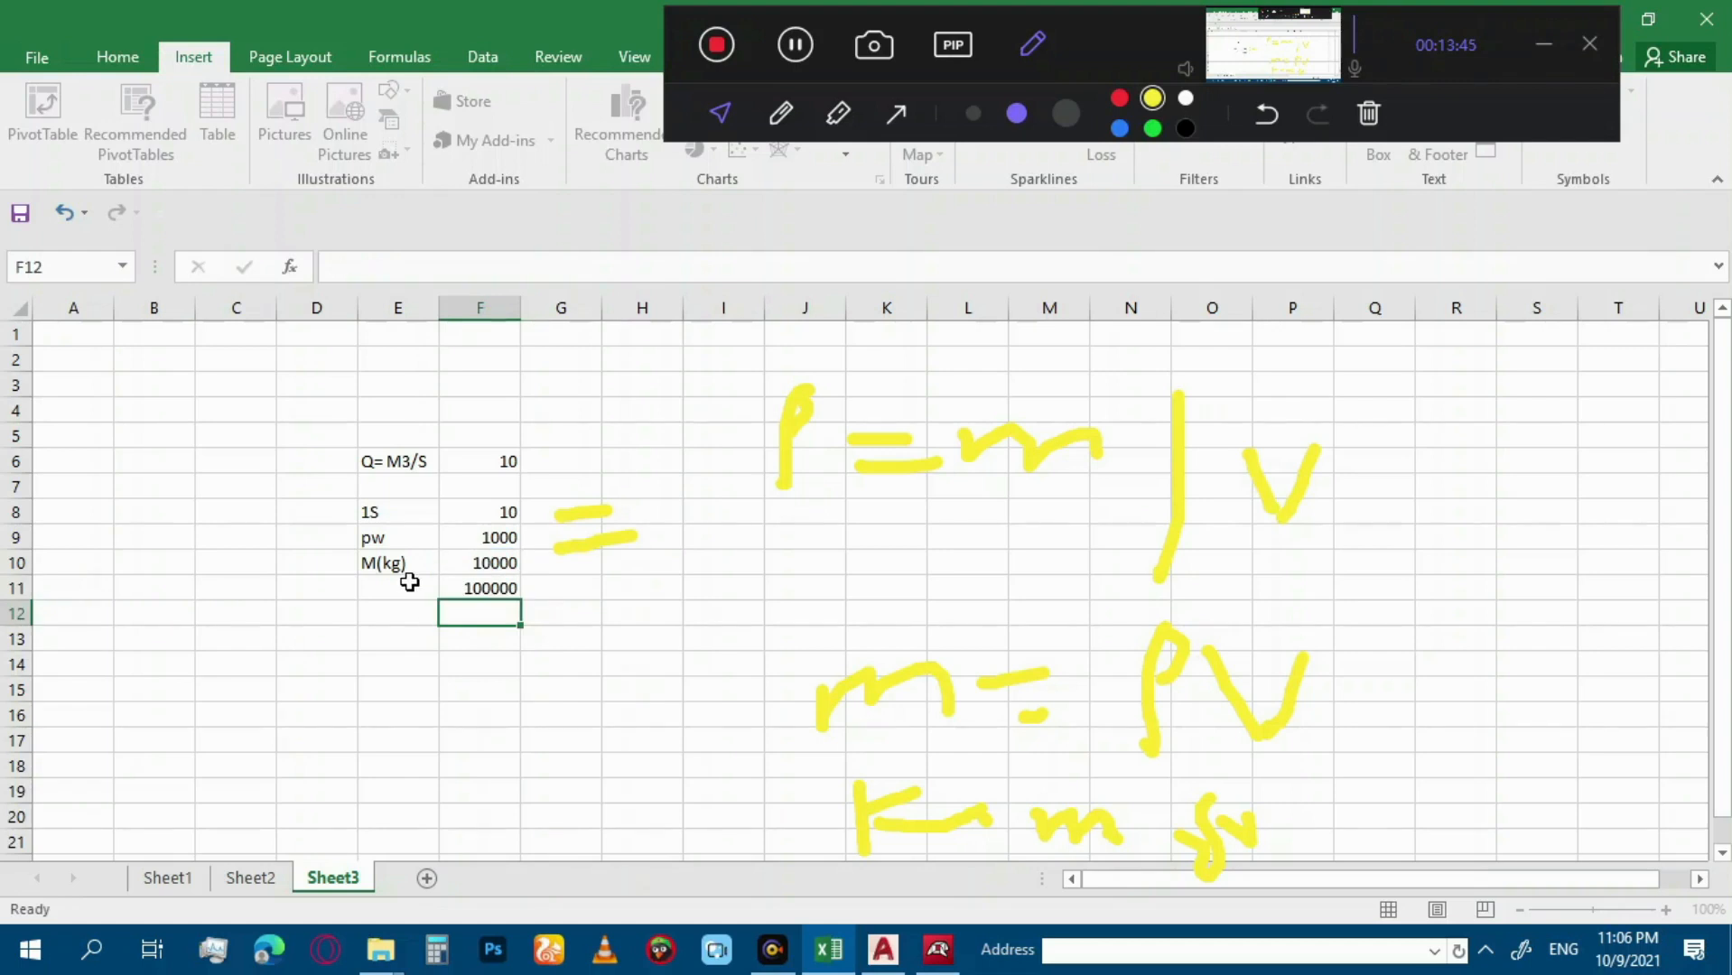
Label the force row F(KN) in cell E11.
left_click(405, 583)
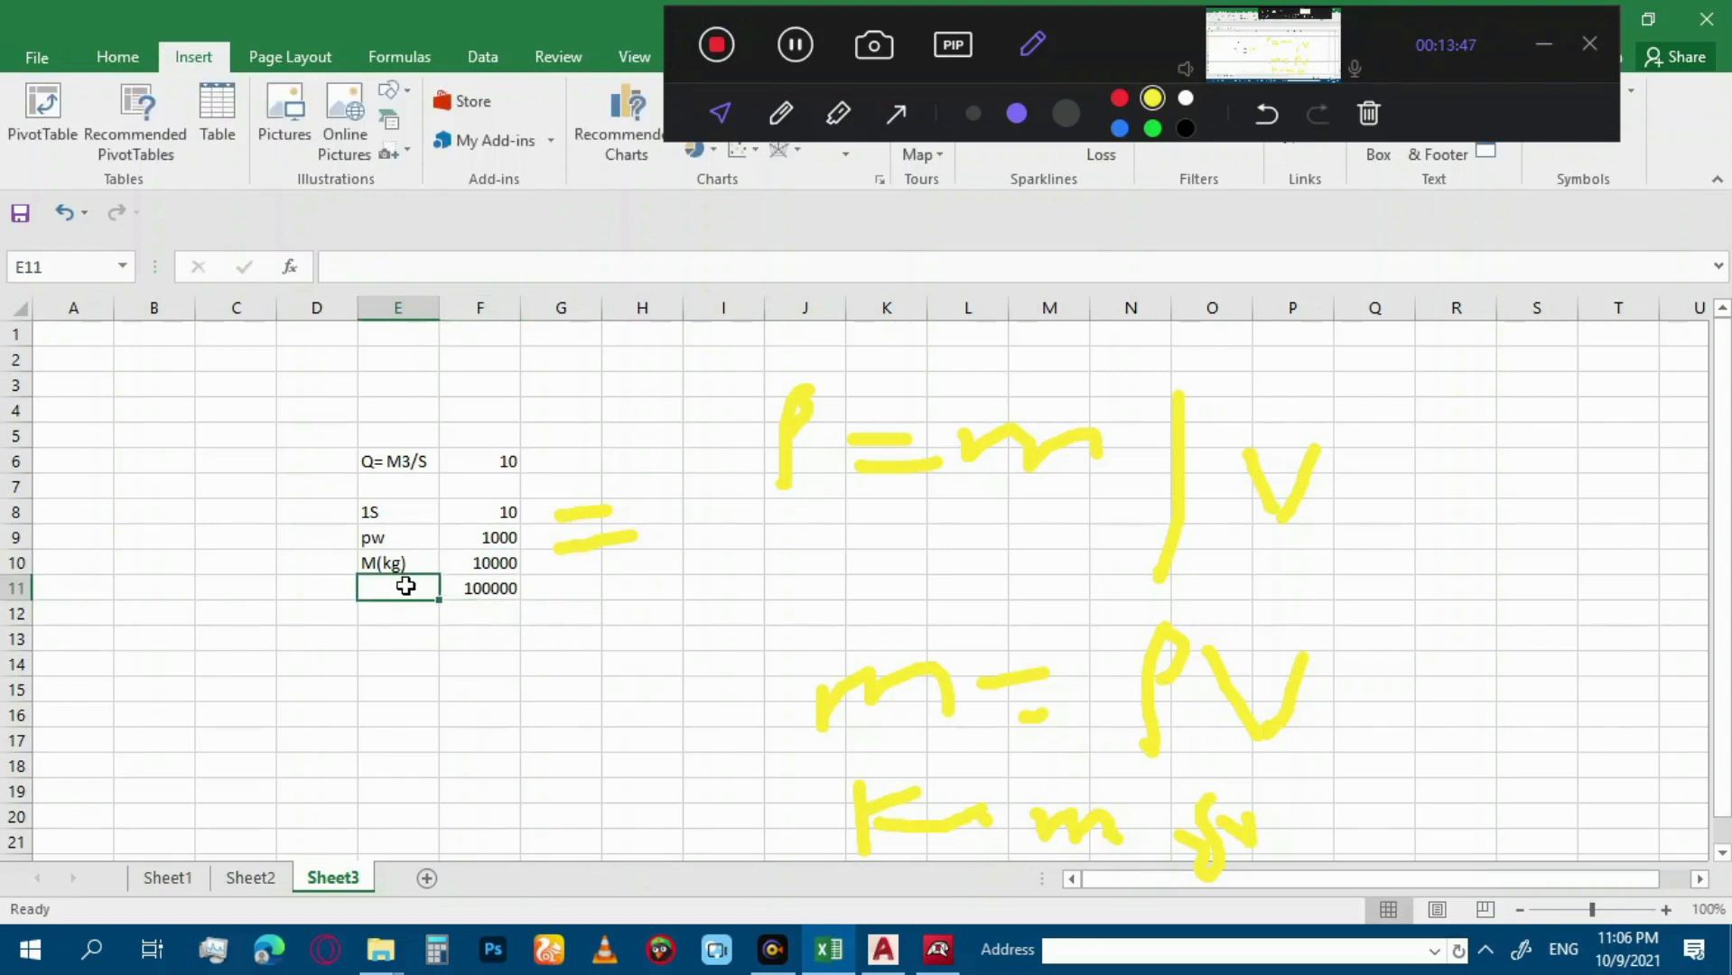
type("F")
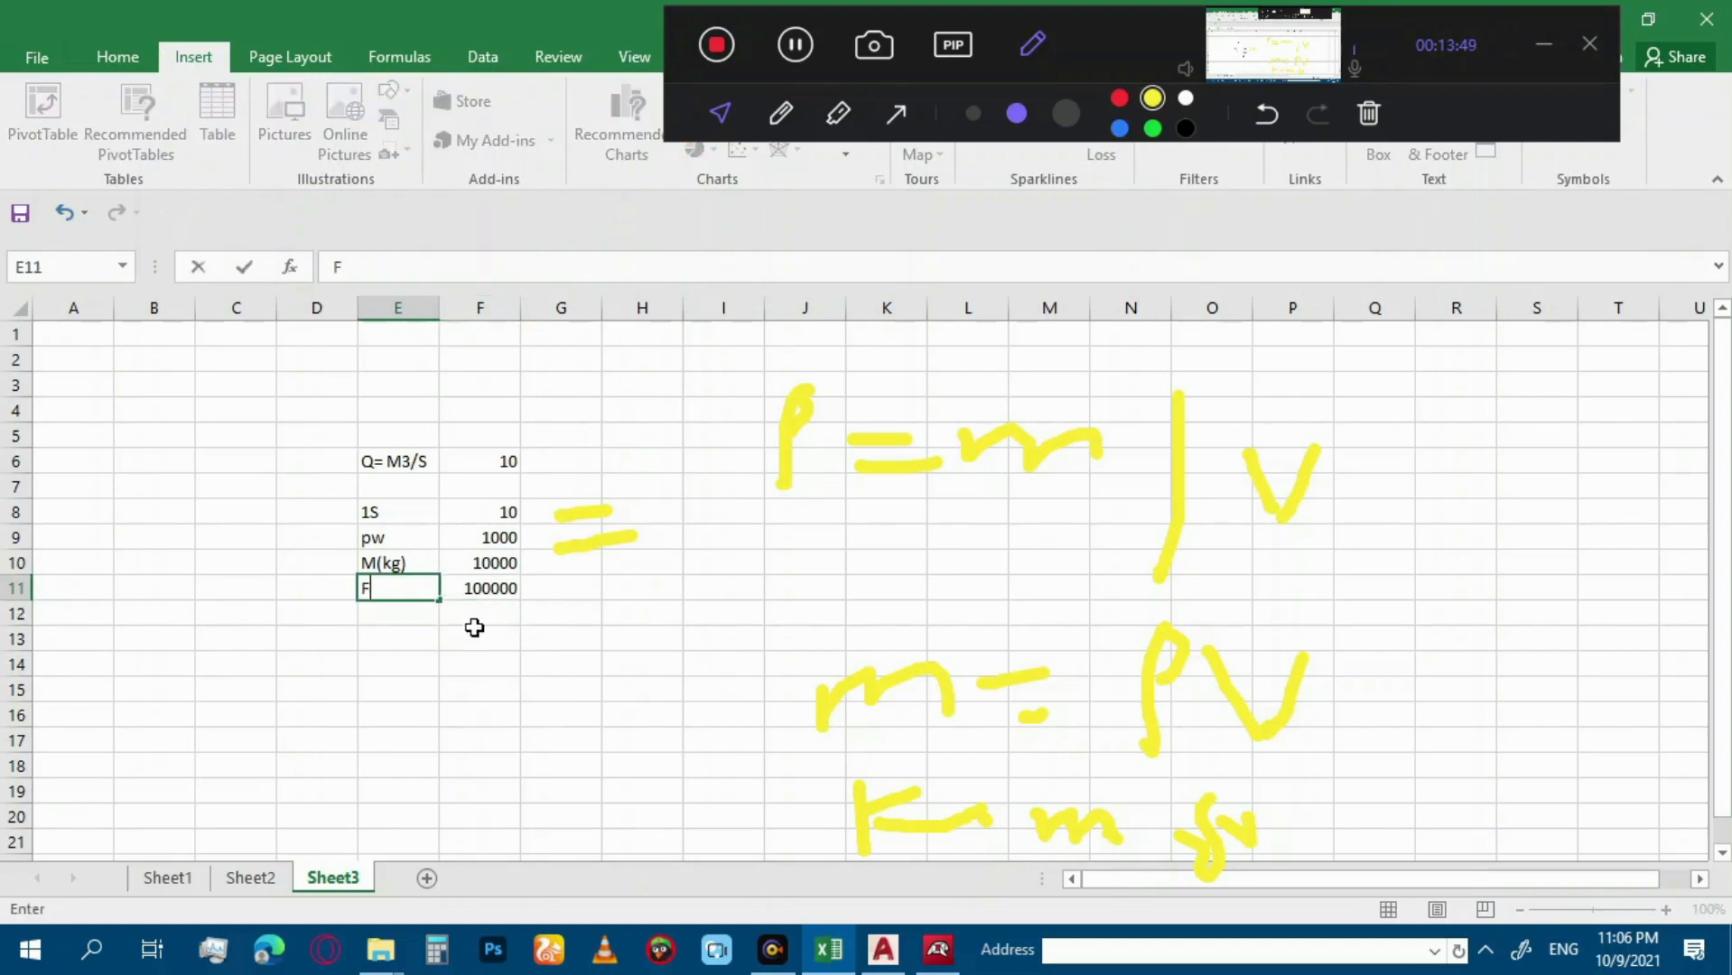
key("Return")
double_click(386, 587)
type("(")
type(")")
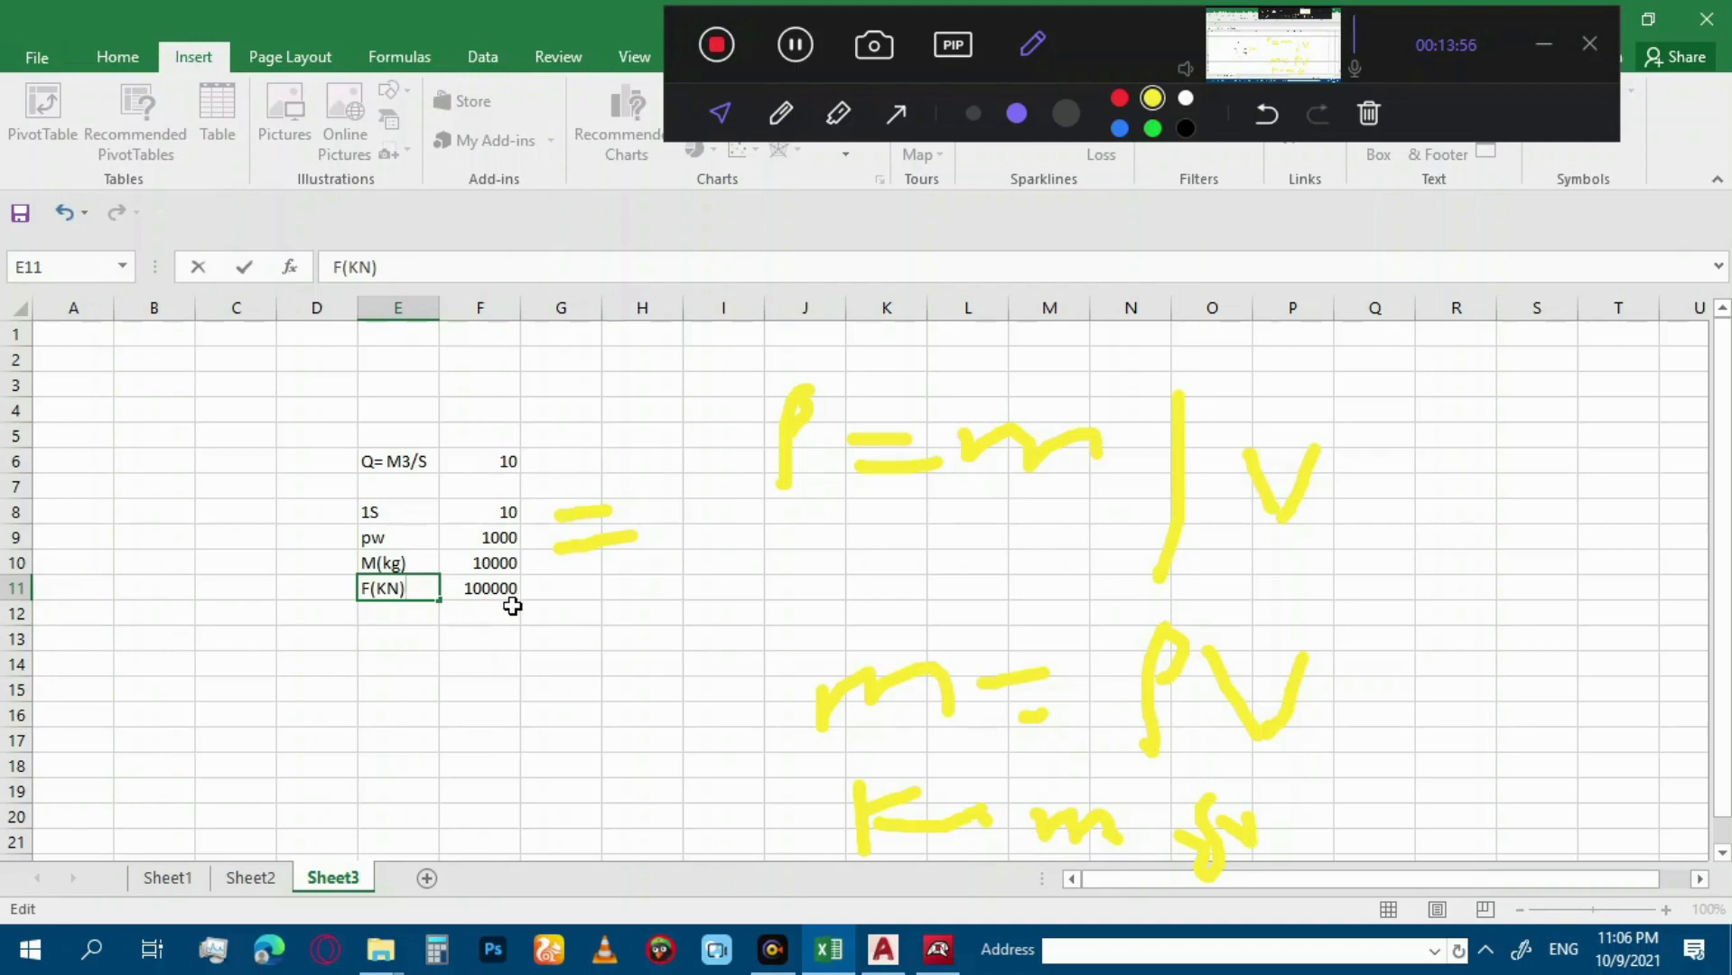
left_click(495, 612)
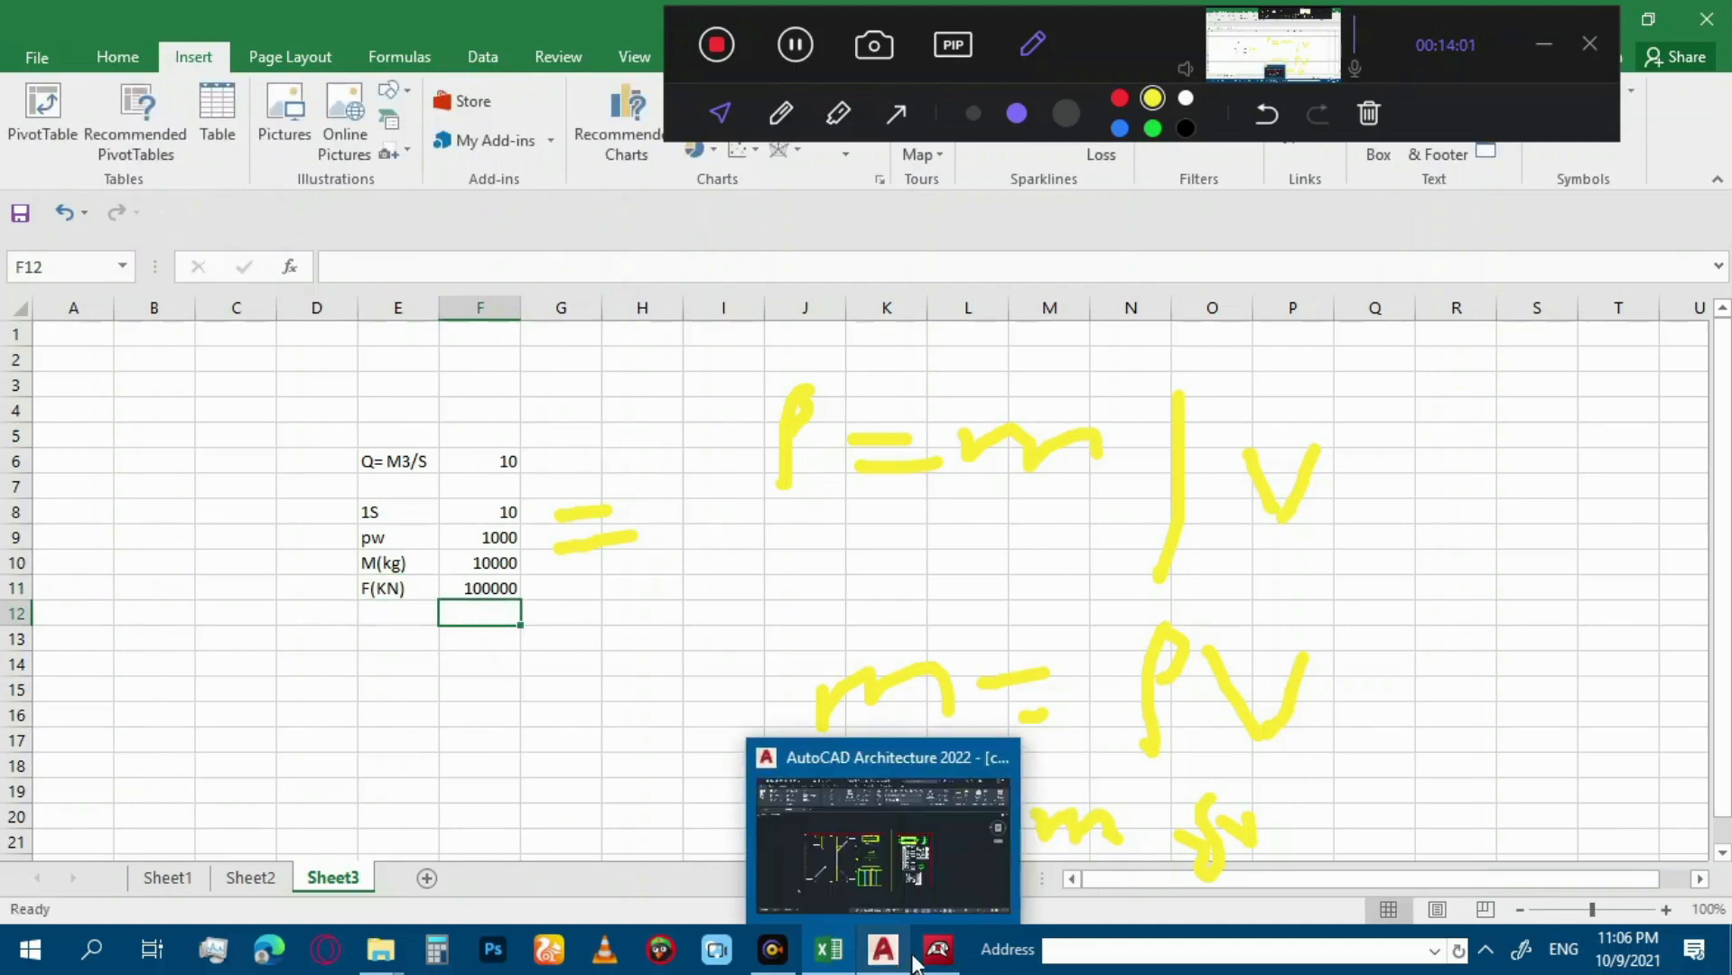
Check the culvert's clear span and axis length in the Box culverts assistant, and enter A in E12 and 48 in F12 of the Excel sheet.
left_click(937, 948)
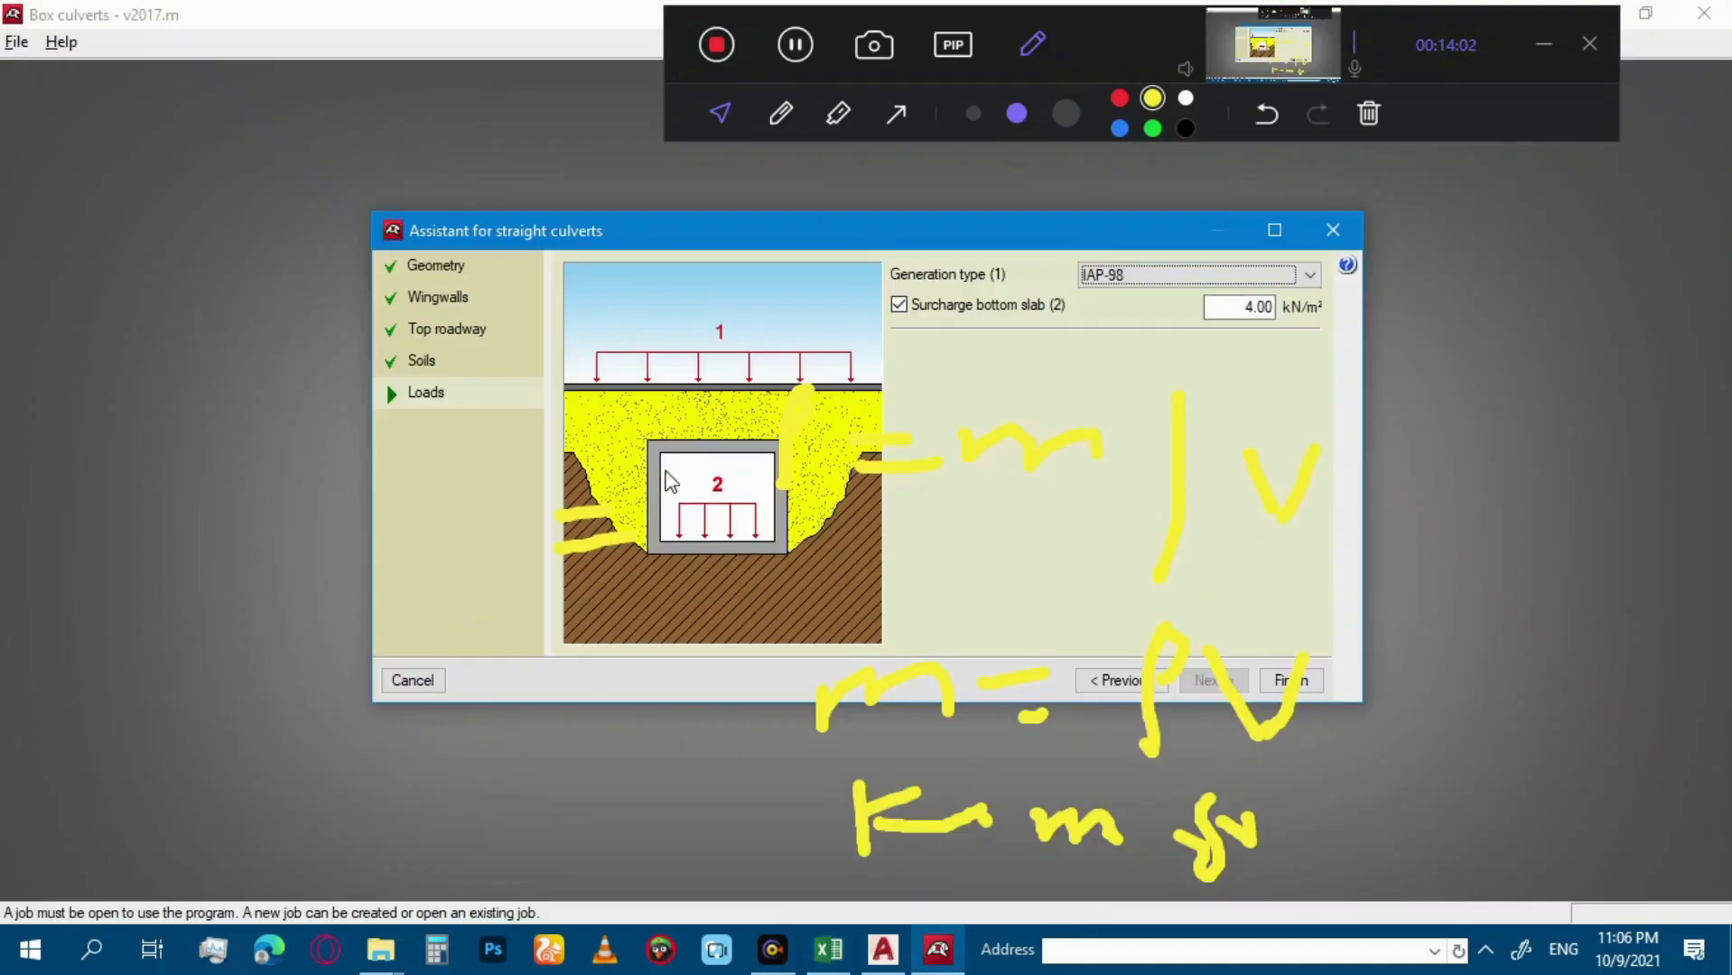
left_click(432, 269)
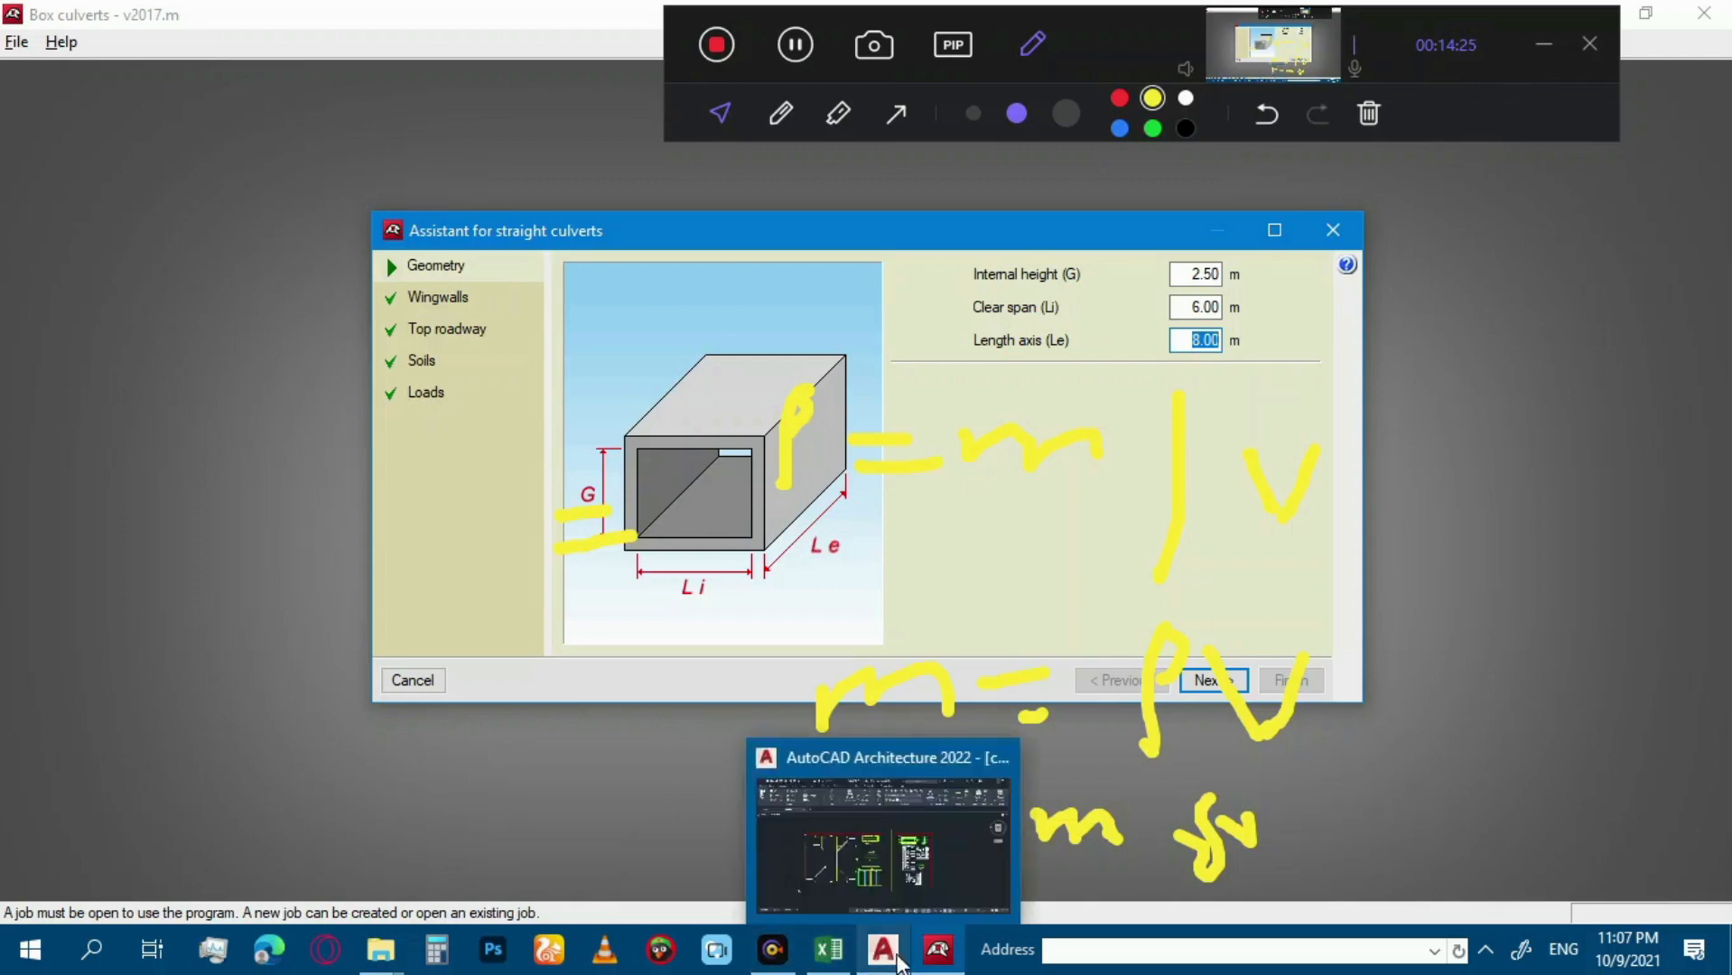
mouse_move(828, 950)
left_click(837, 903)
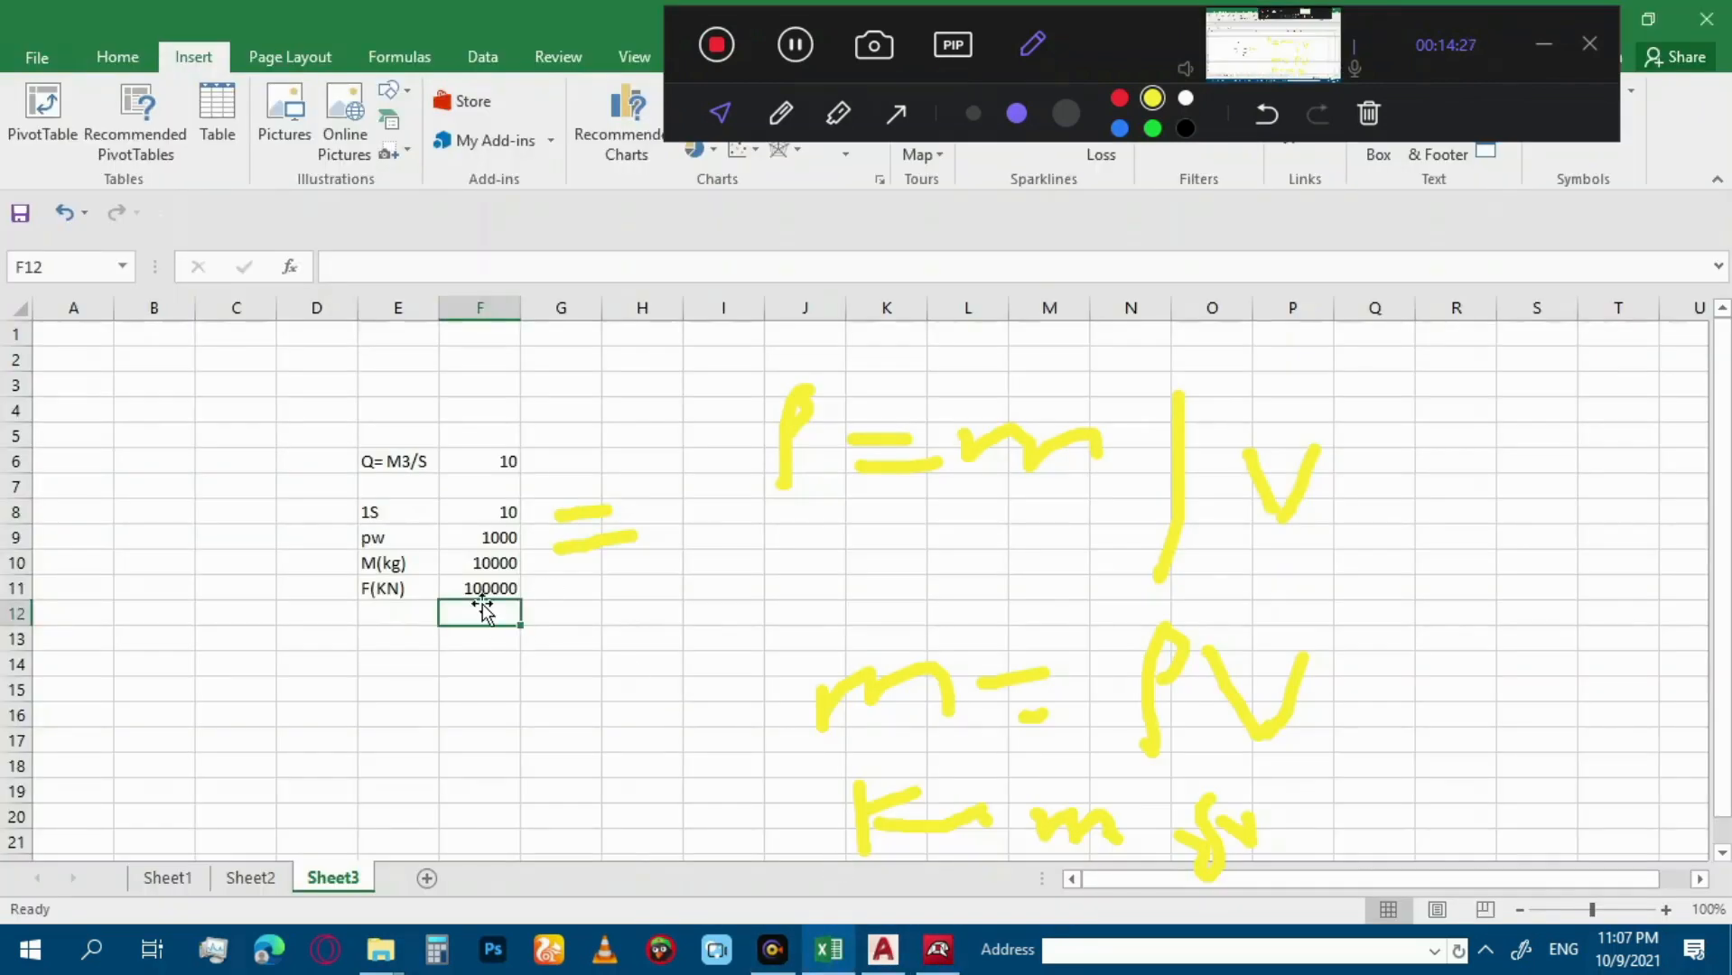
left_click(388, 609)
type("A")
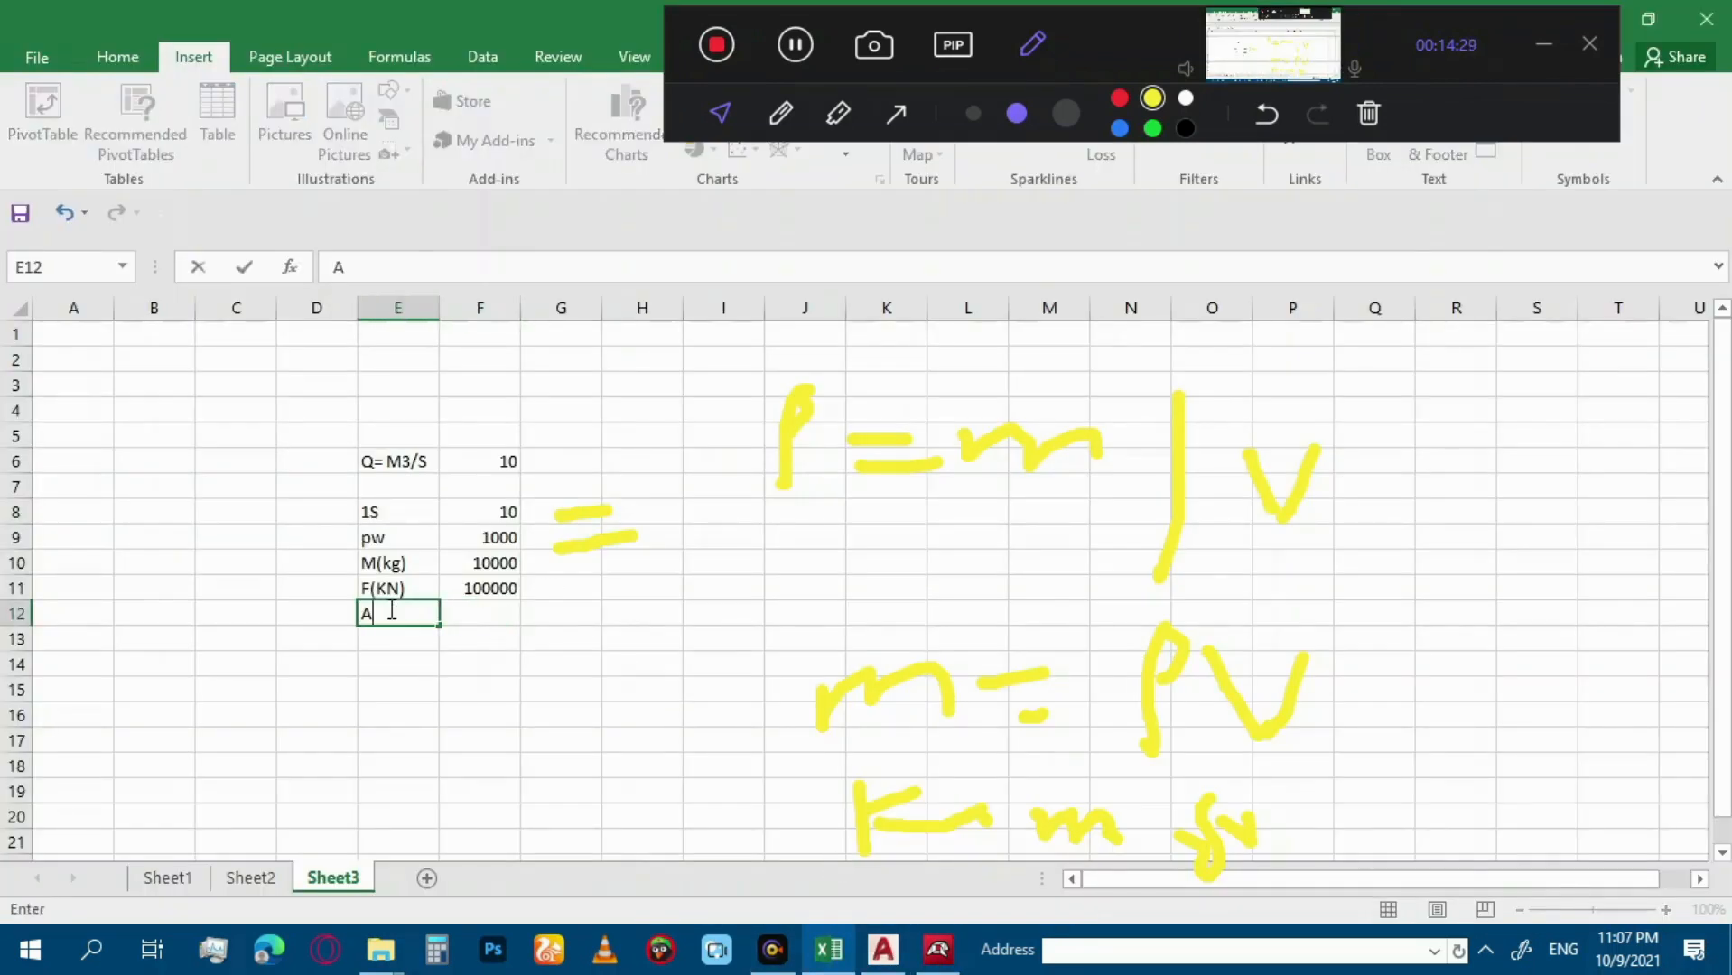
key("Tab")
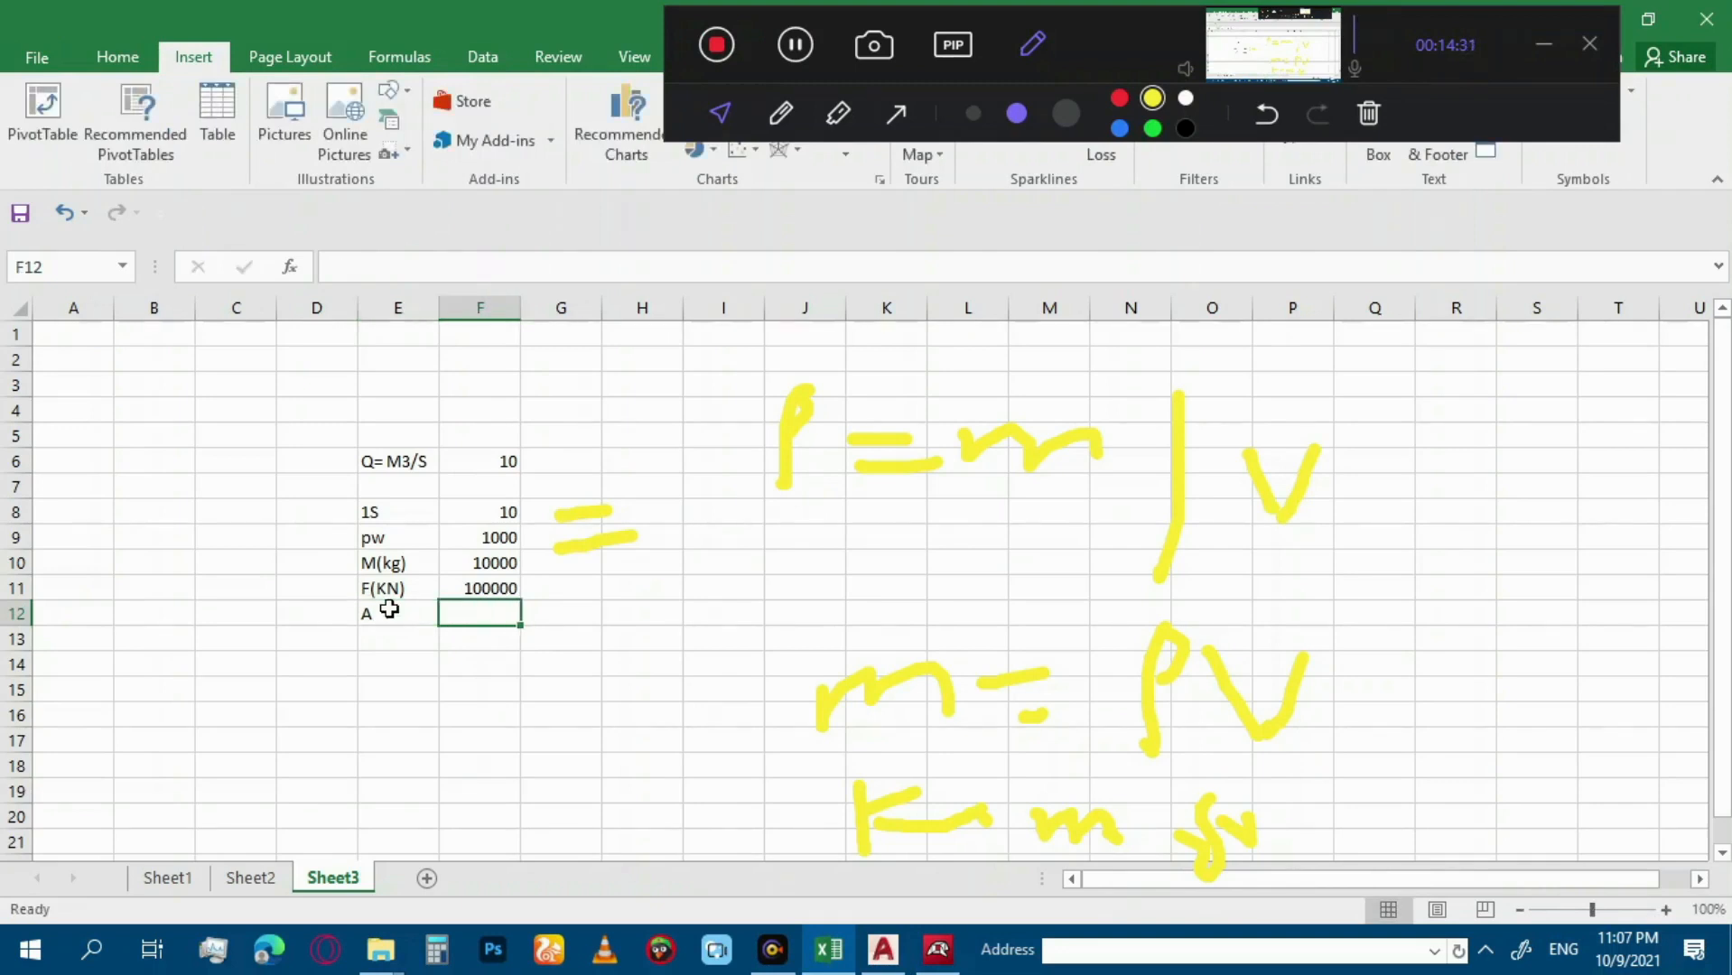
type("48")
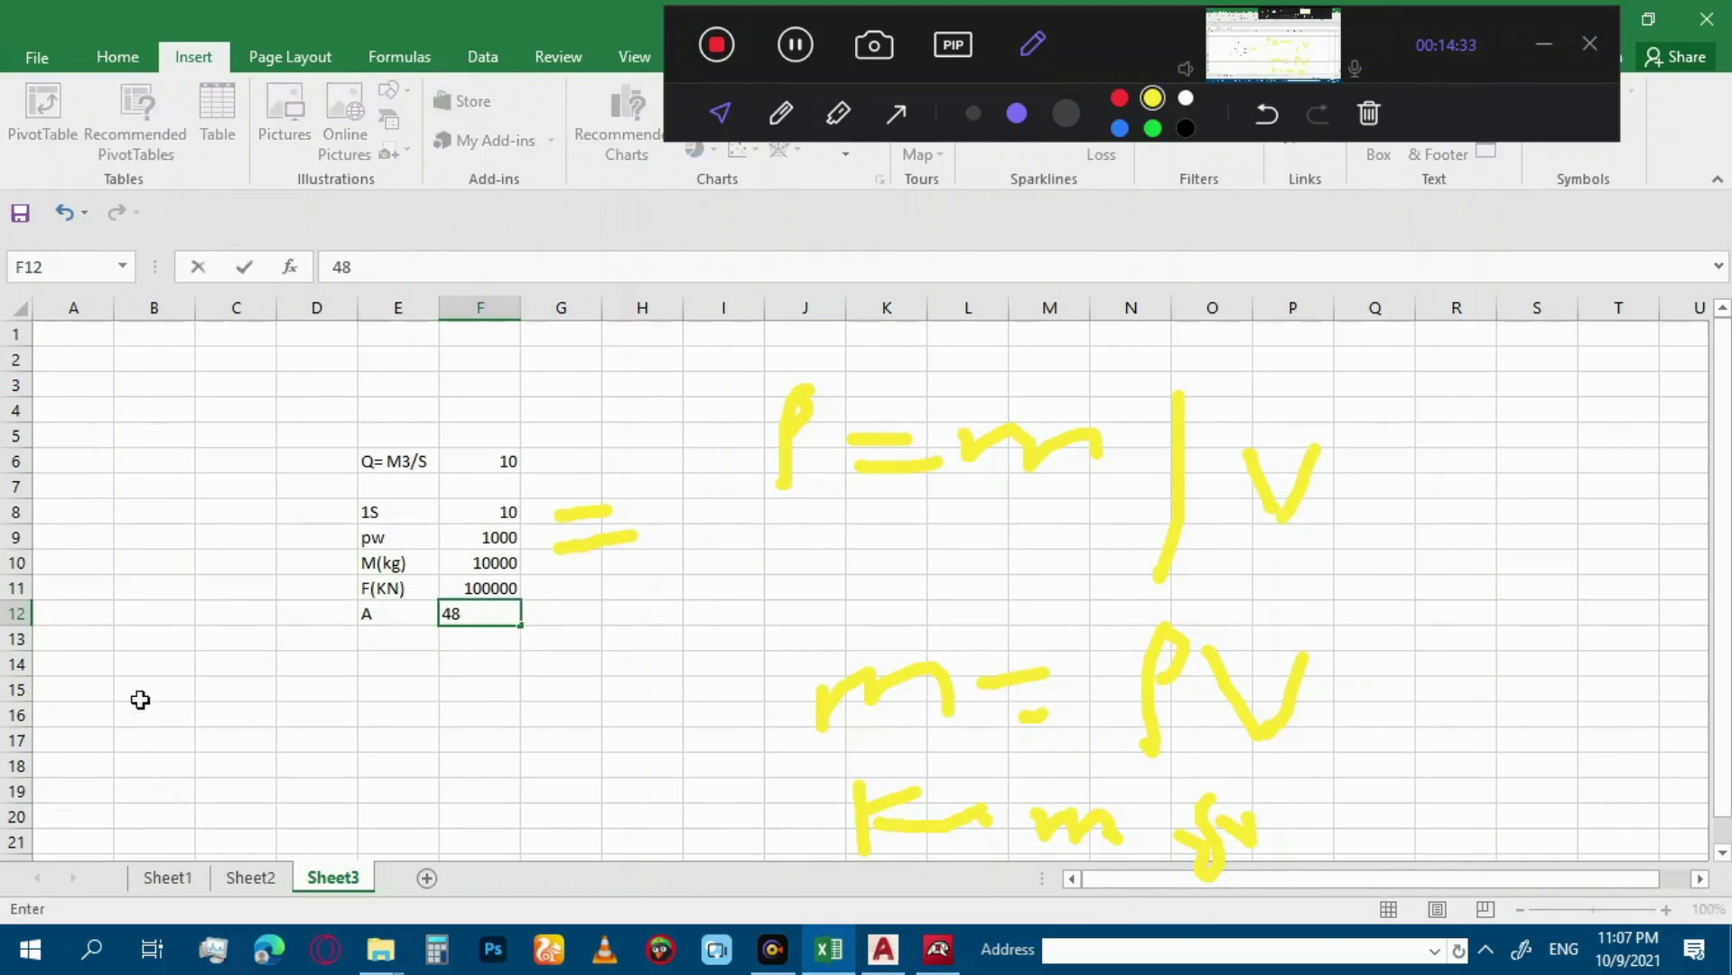
left_click(478, 645)
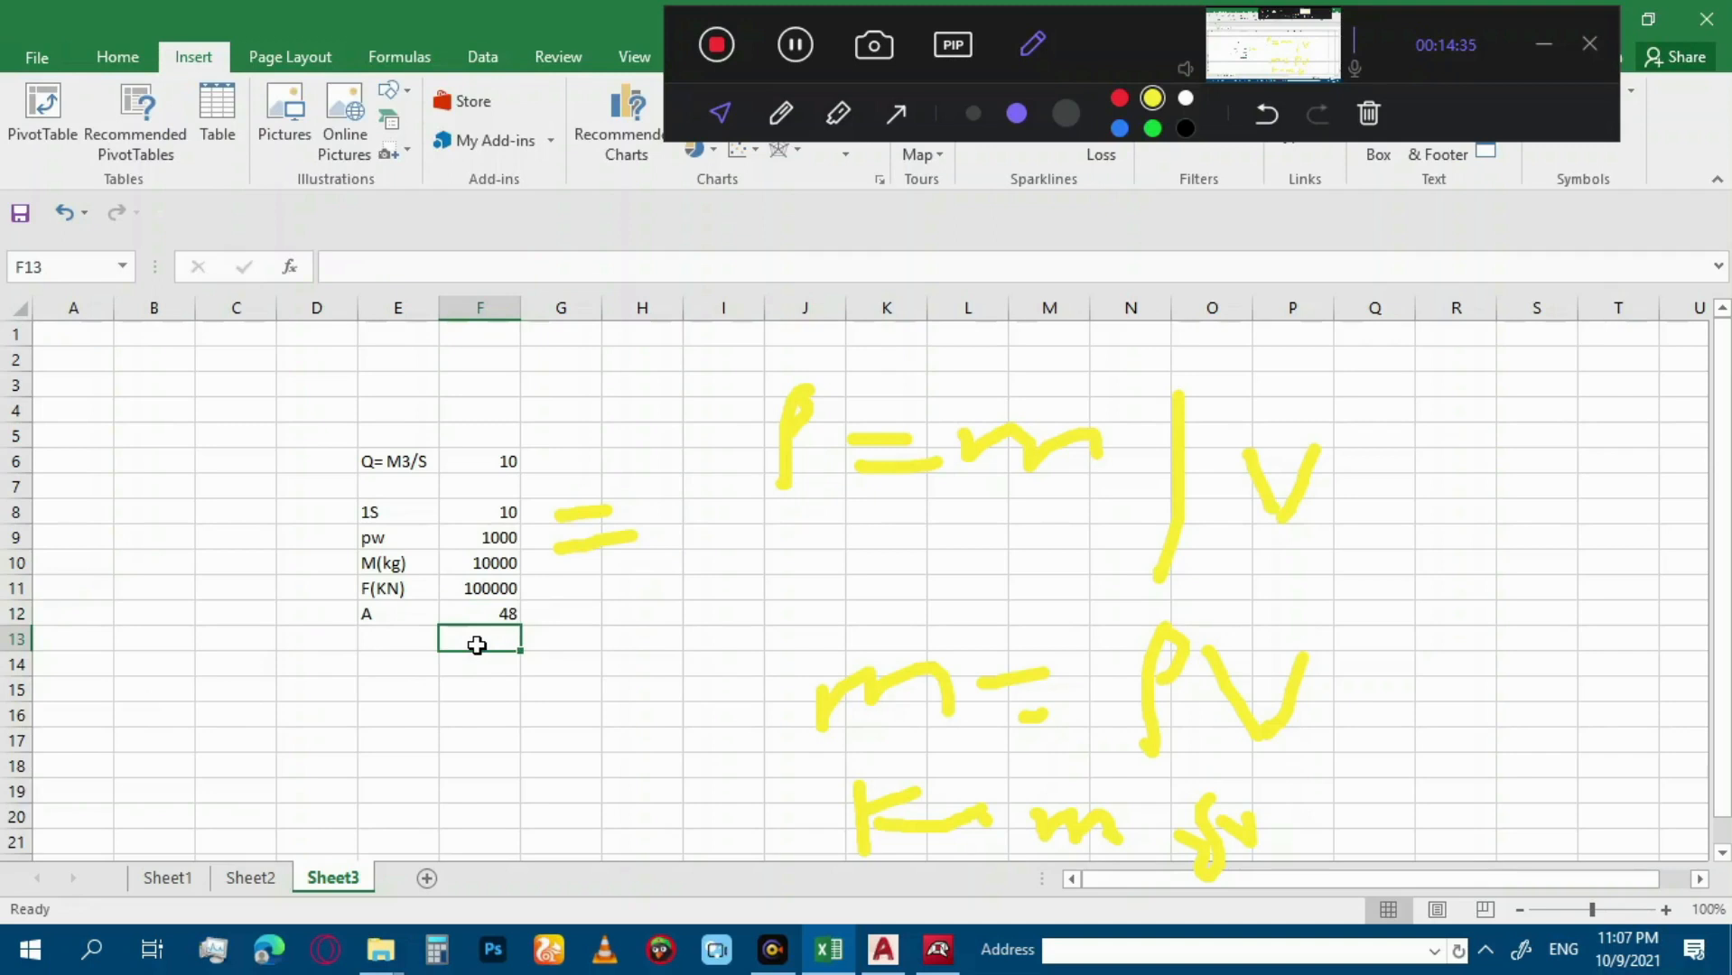
Divide the force by the area in cell F13 with the formula =F11/F12.
left_click(474, 588)
left_click(470, 637)
type("=")
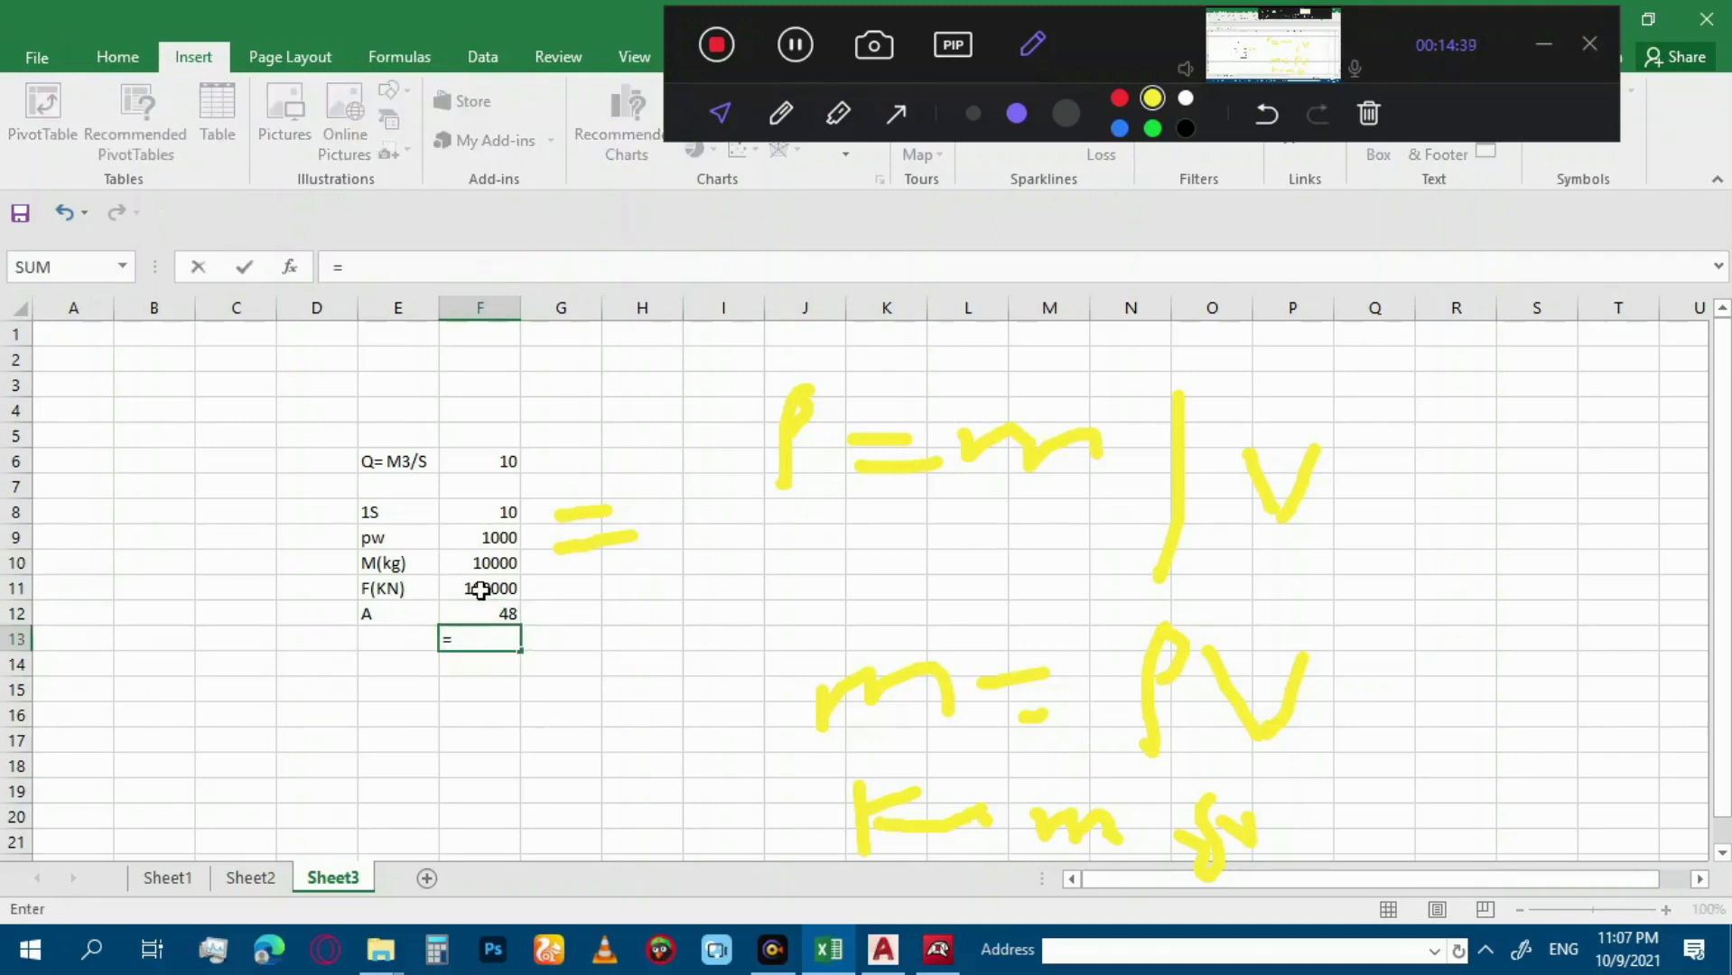
left_click(480, 589)
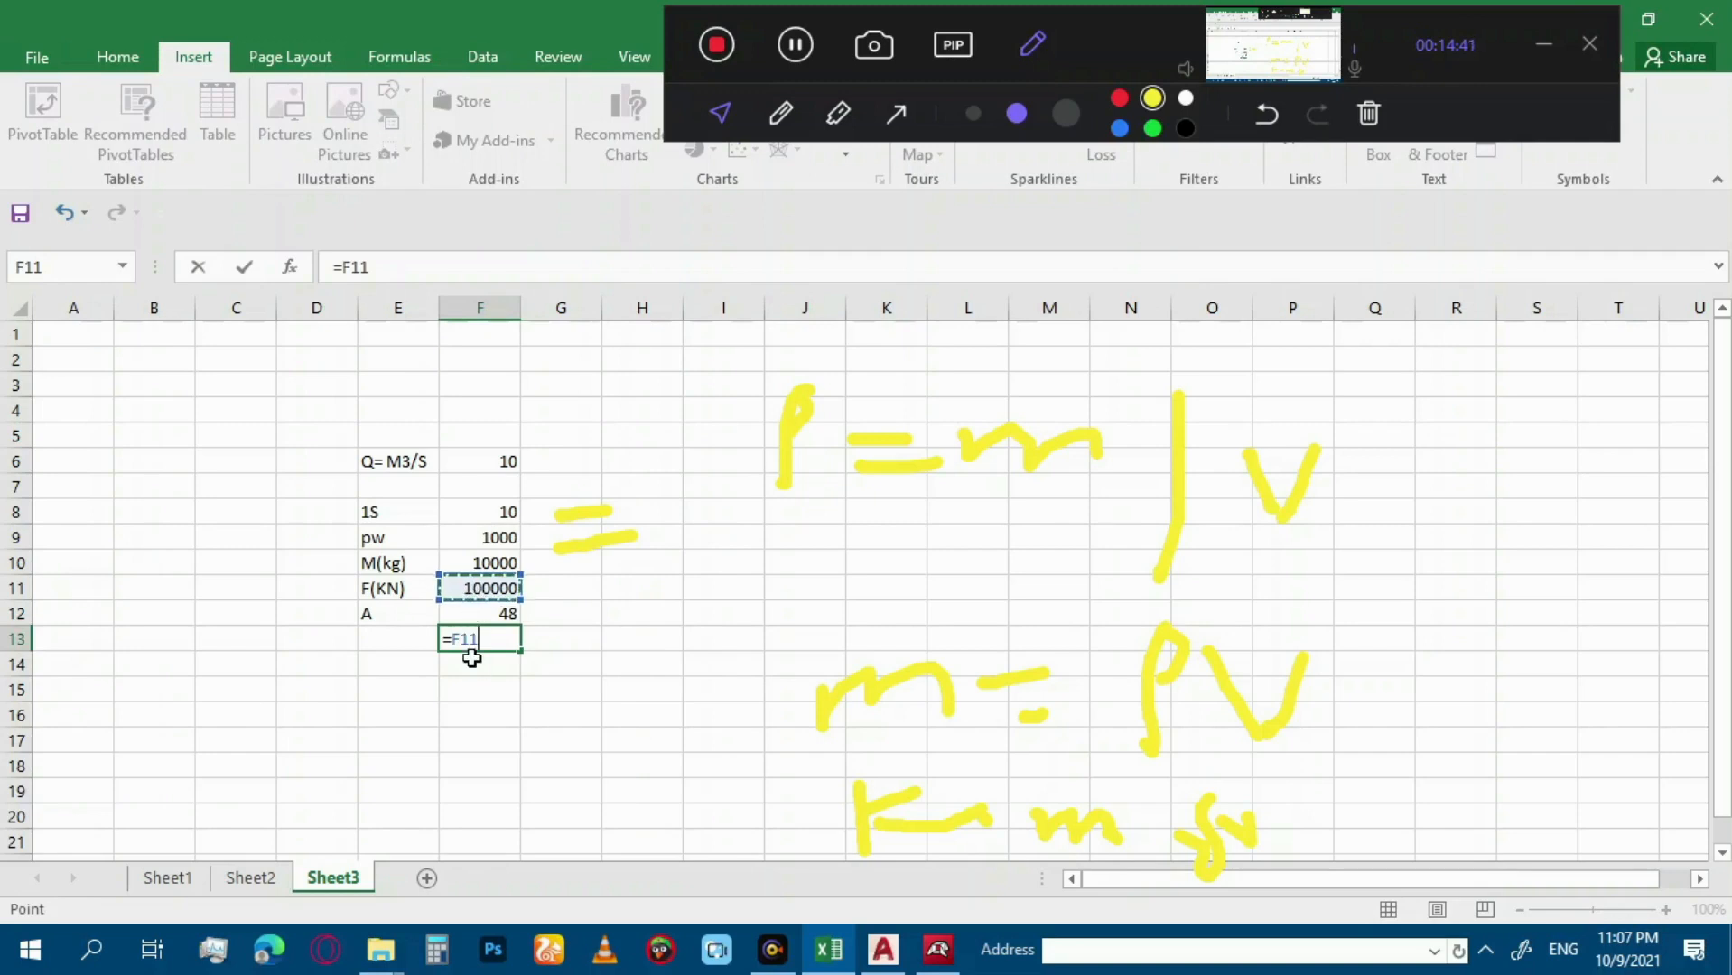
type("/")
left_click(489, 614)
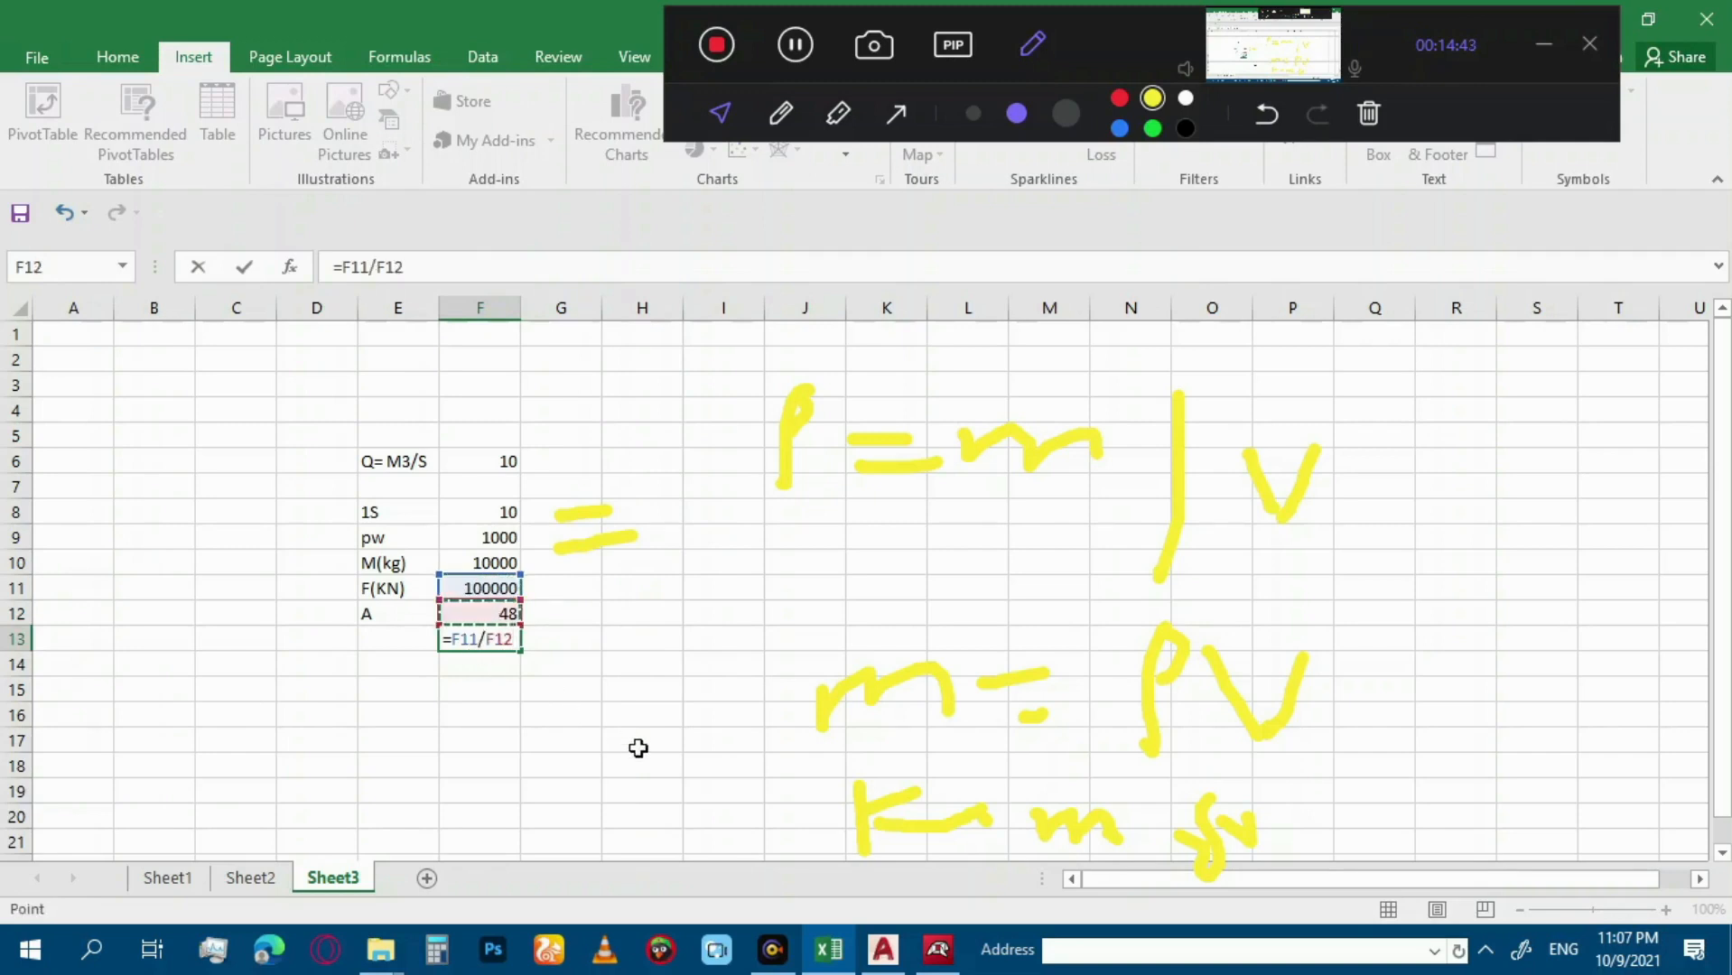
key("Return")
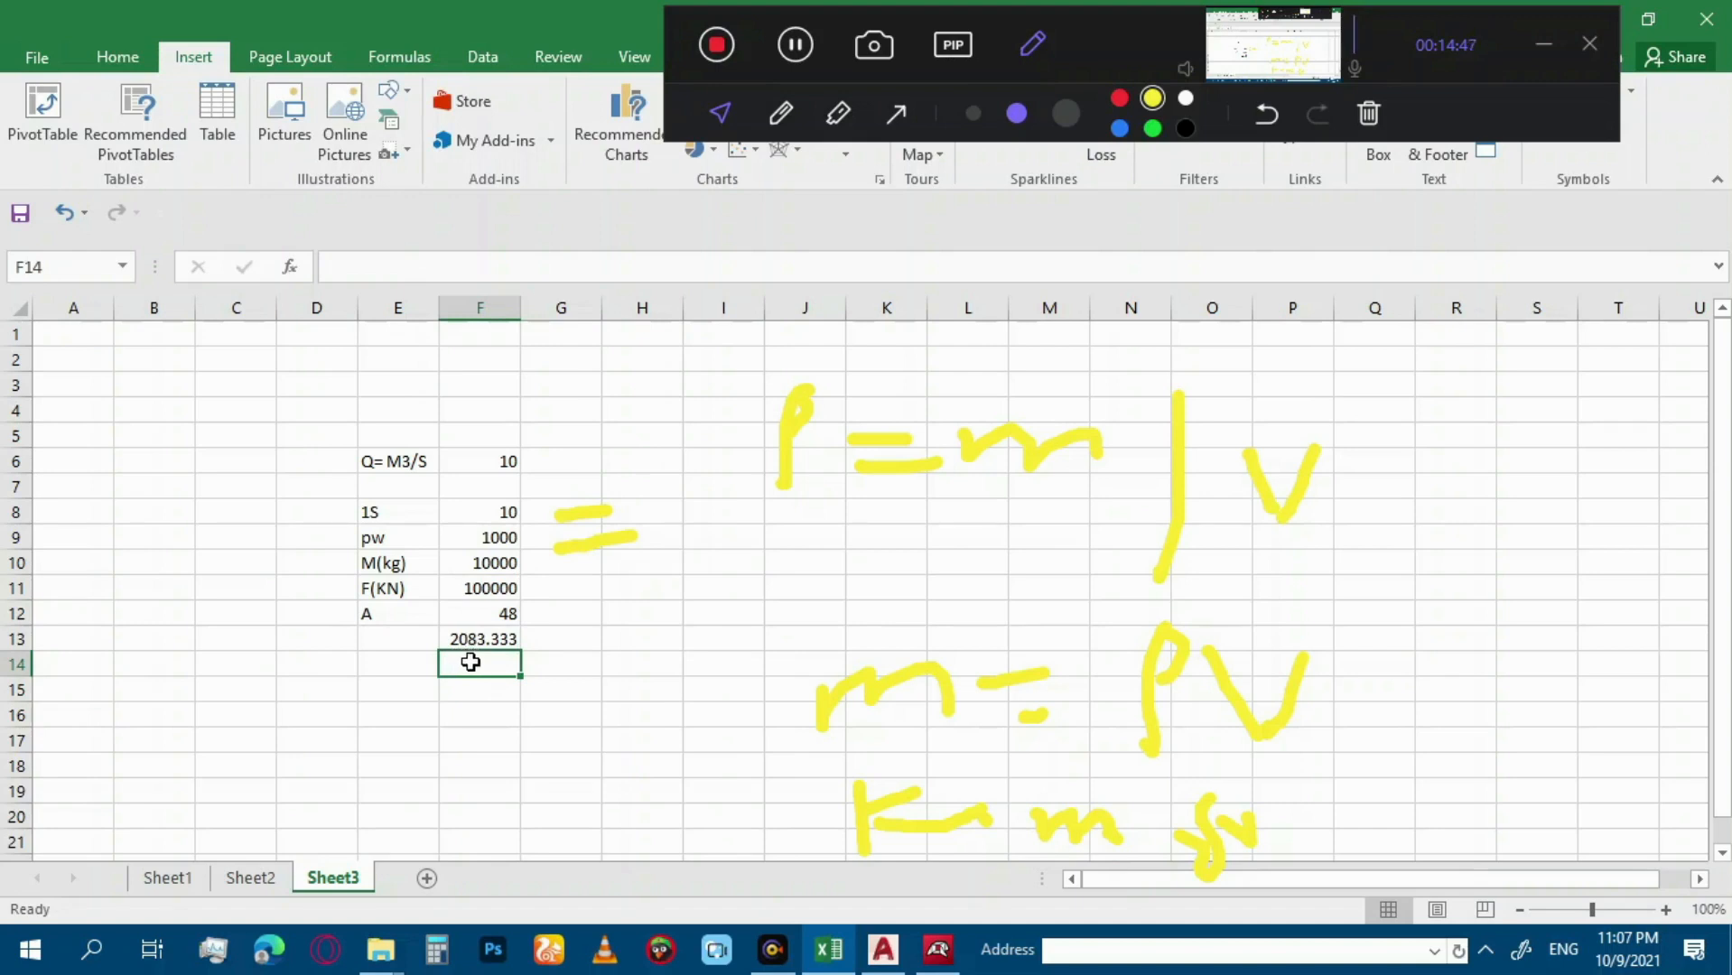
Enter the unit N/M2 in cell G13 beside the force-per-area result.
left_click(538, 639)
type("N")
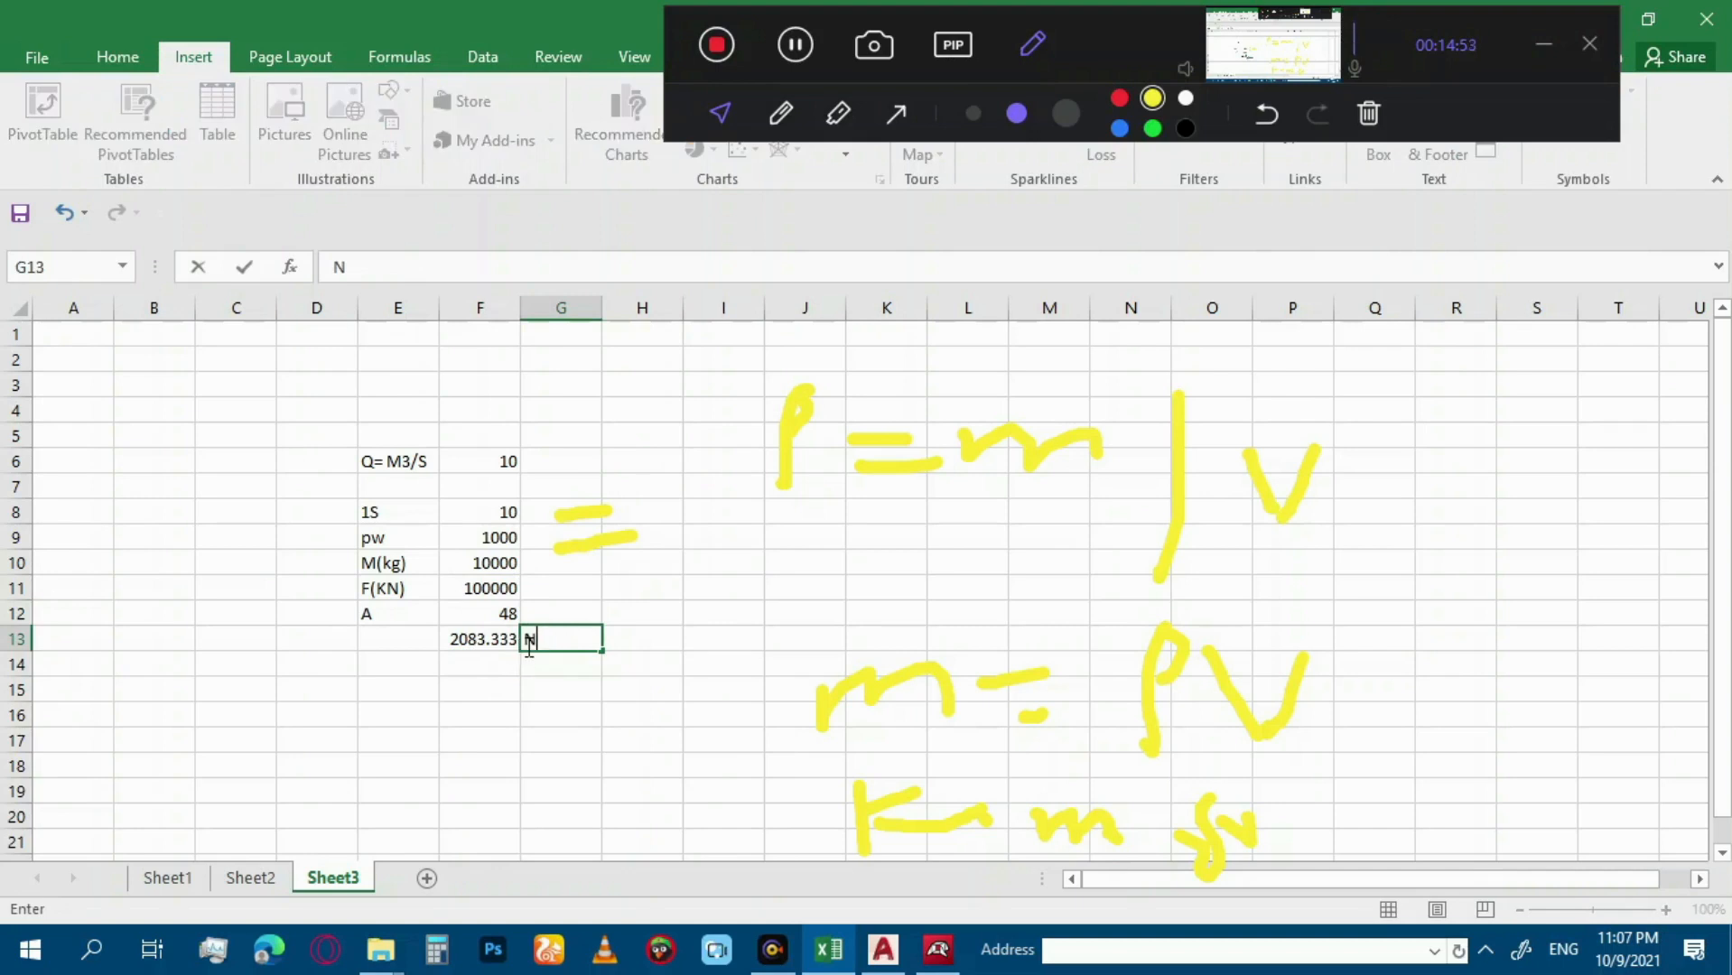
type("/M2")
left_click(389, 635)
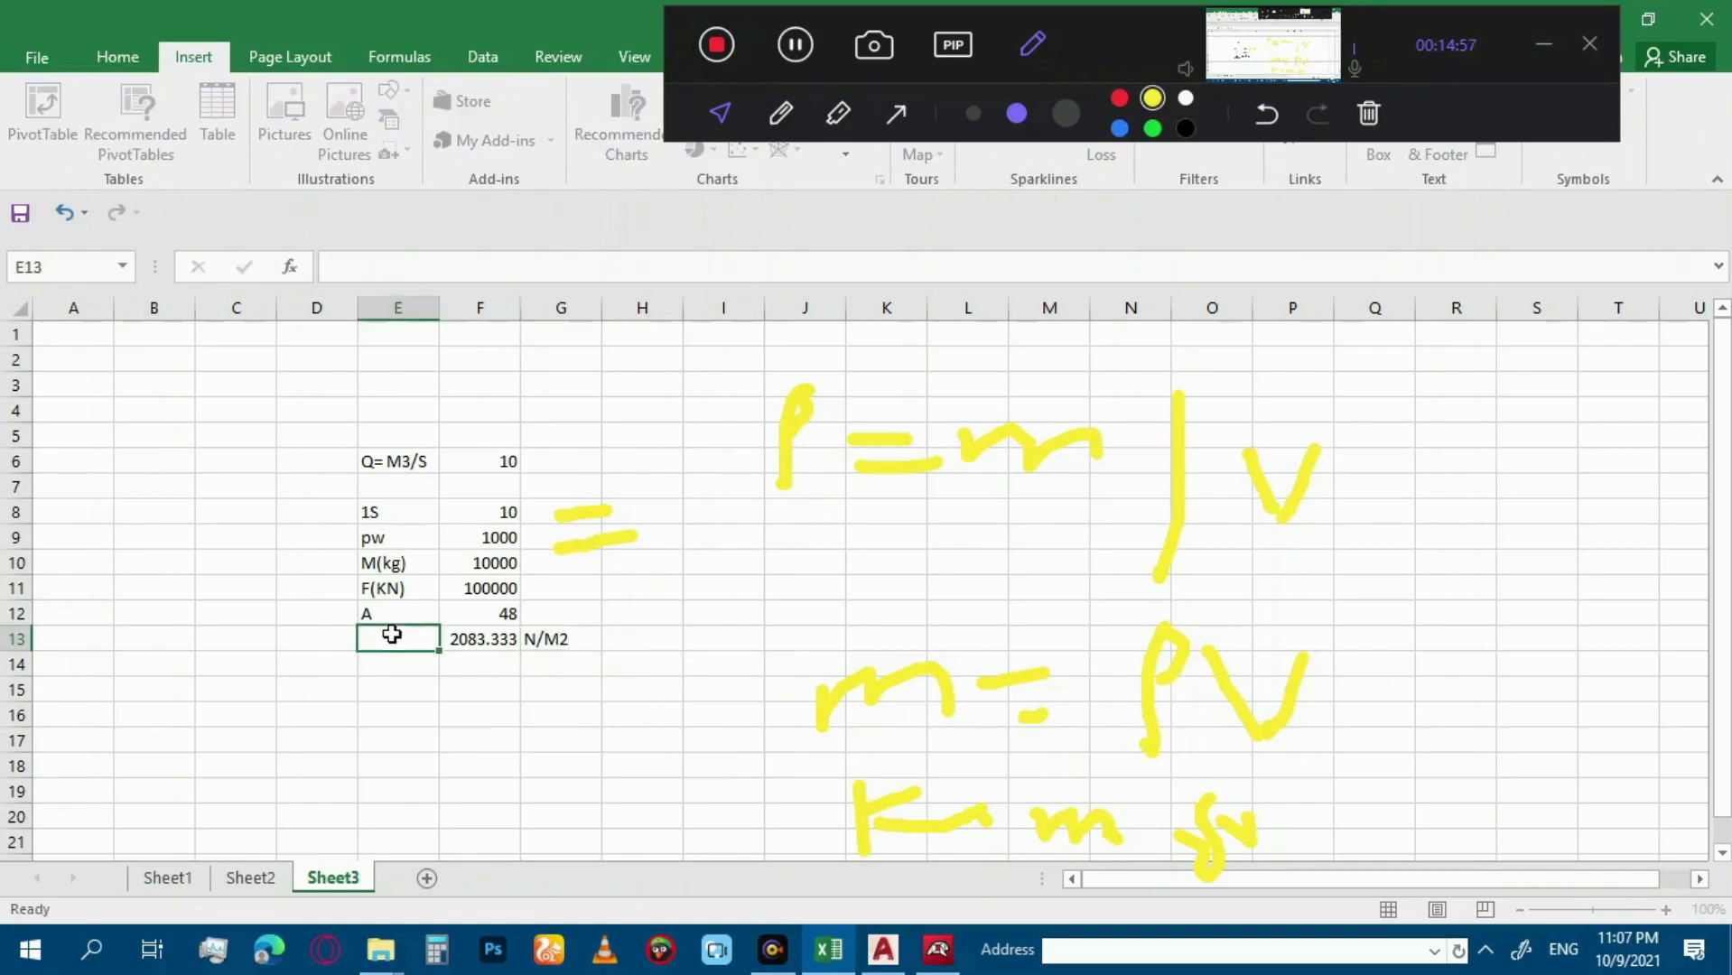
Convert the pressure in cell F14 with the formula =F13/1000 and enter the unit KN/M2 in cell G14.
left_click(481, 668)
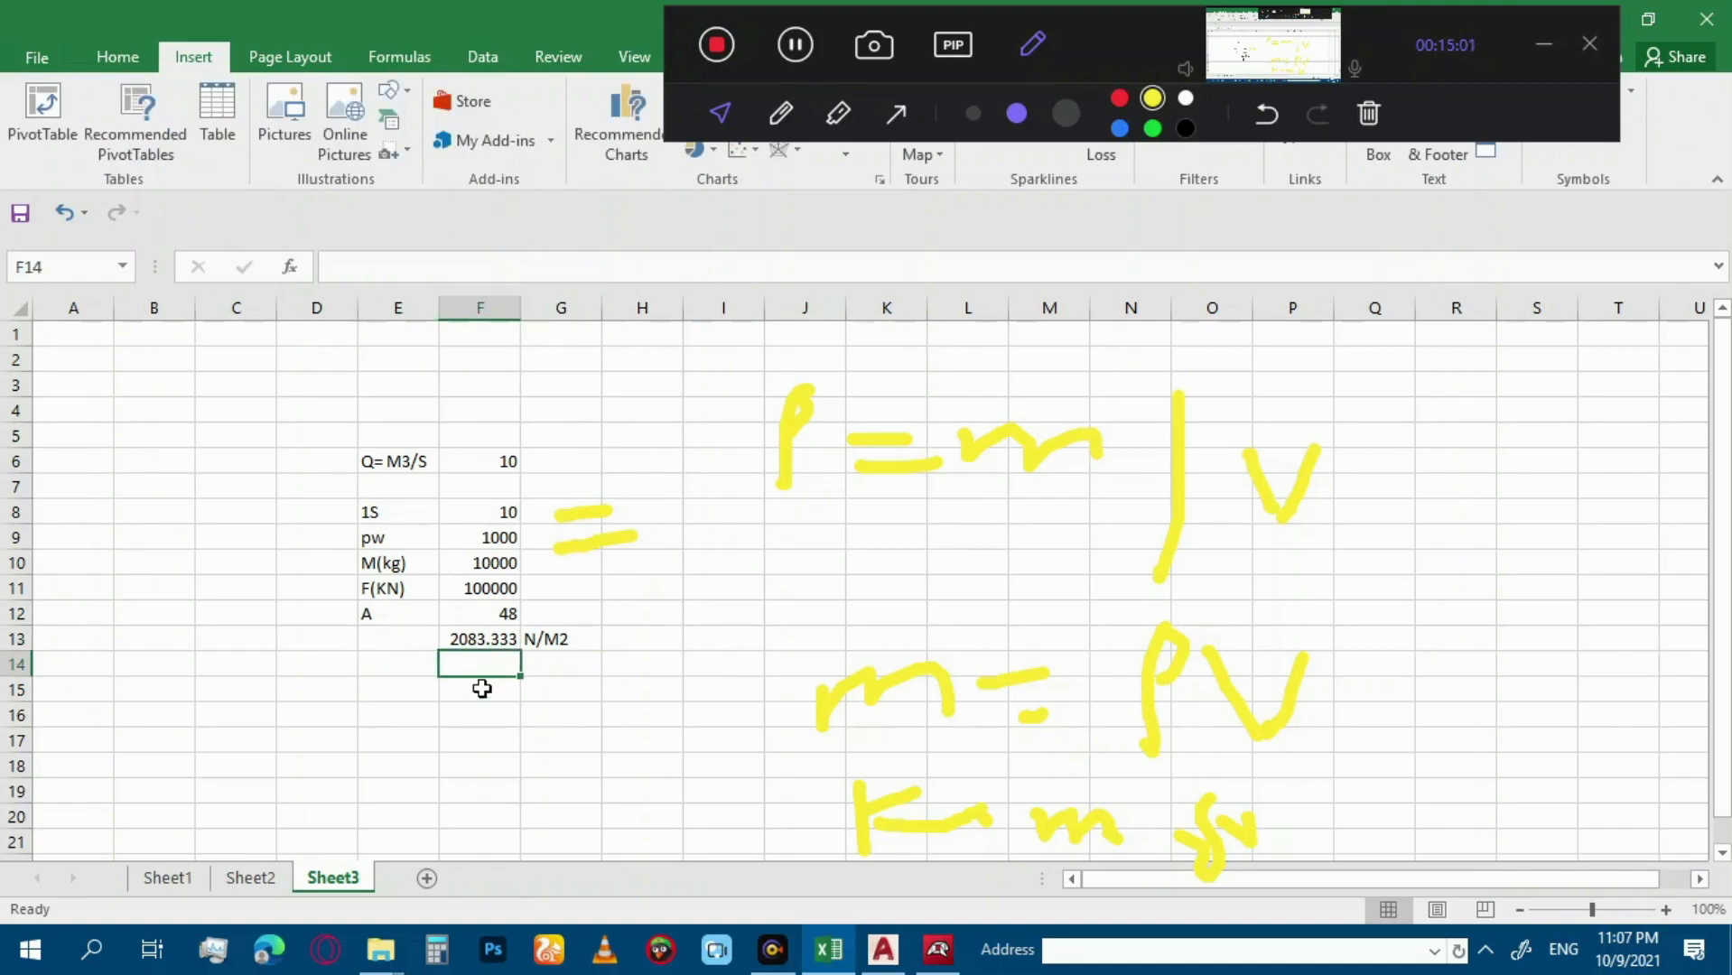
type("=")
left_click(478, 641)
type("/1000")
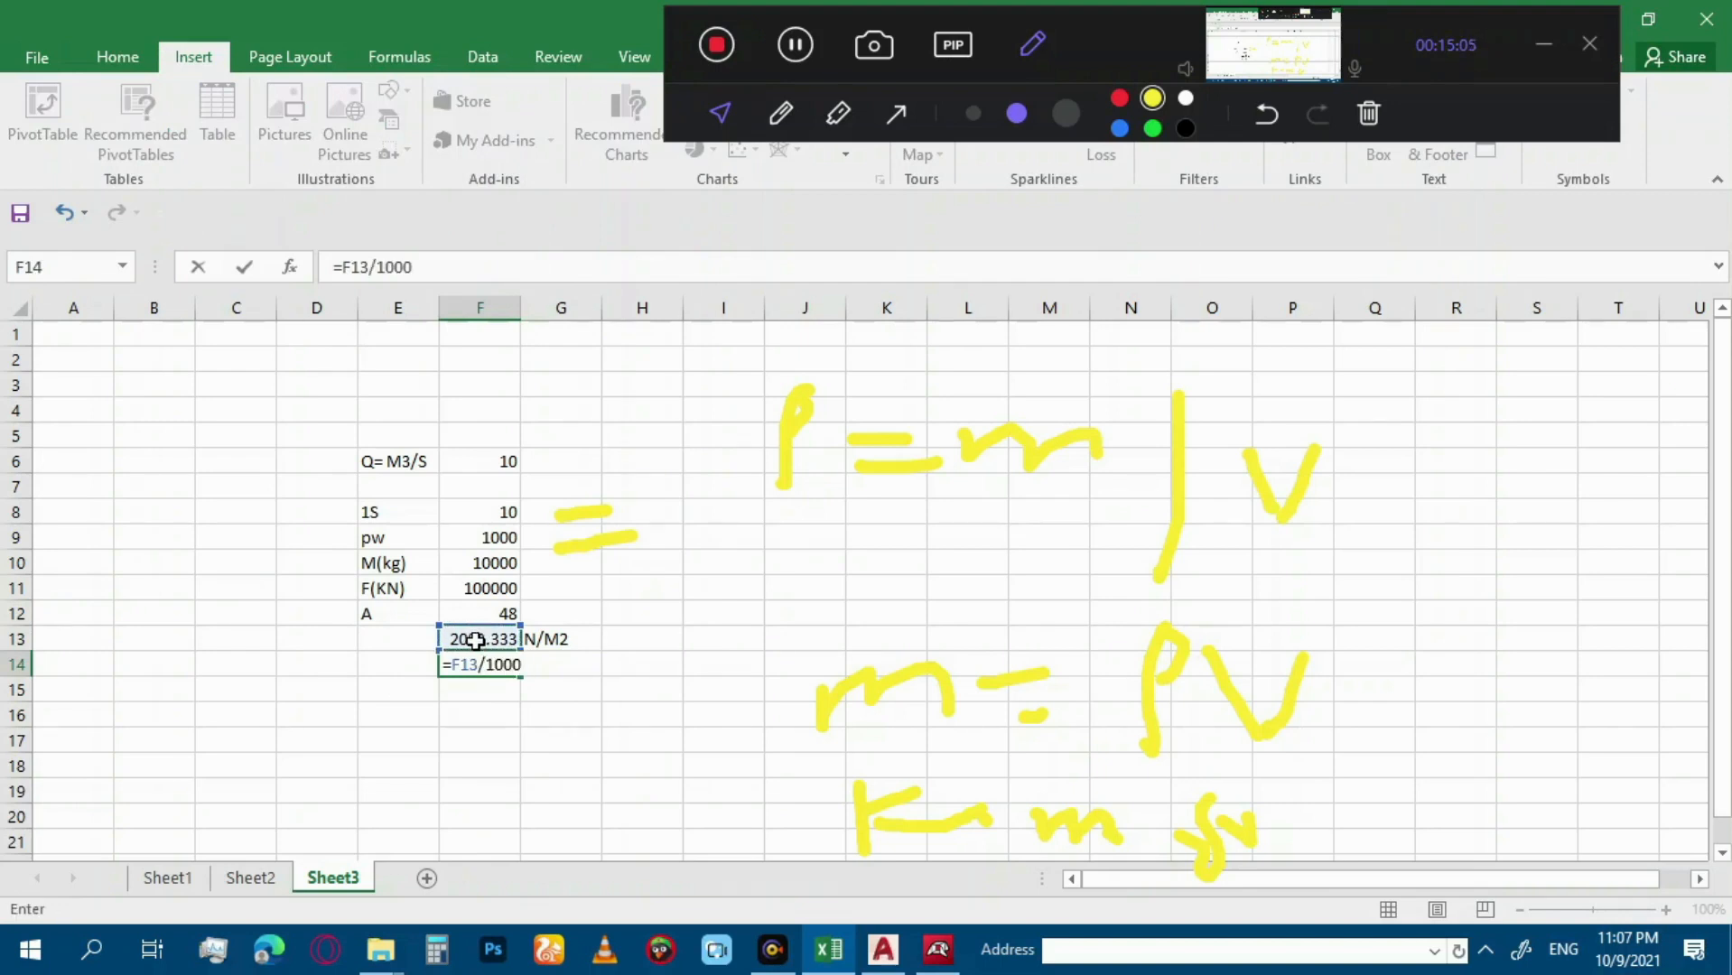
key("Return")
left_click(538, 668)
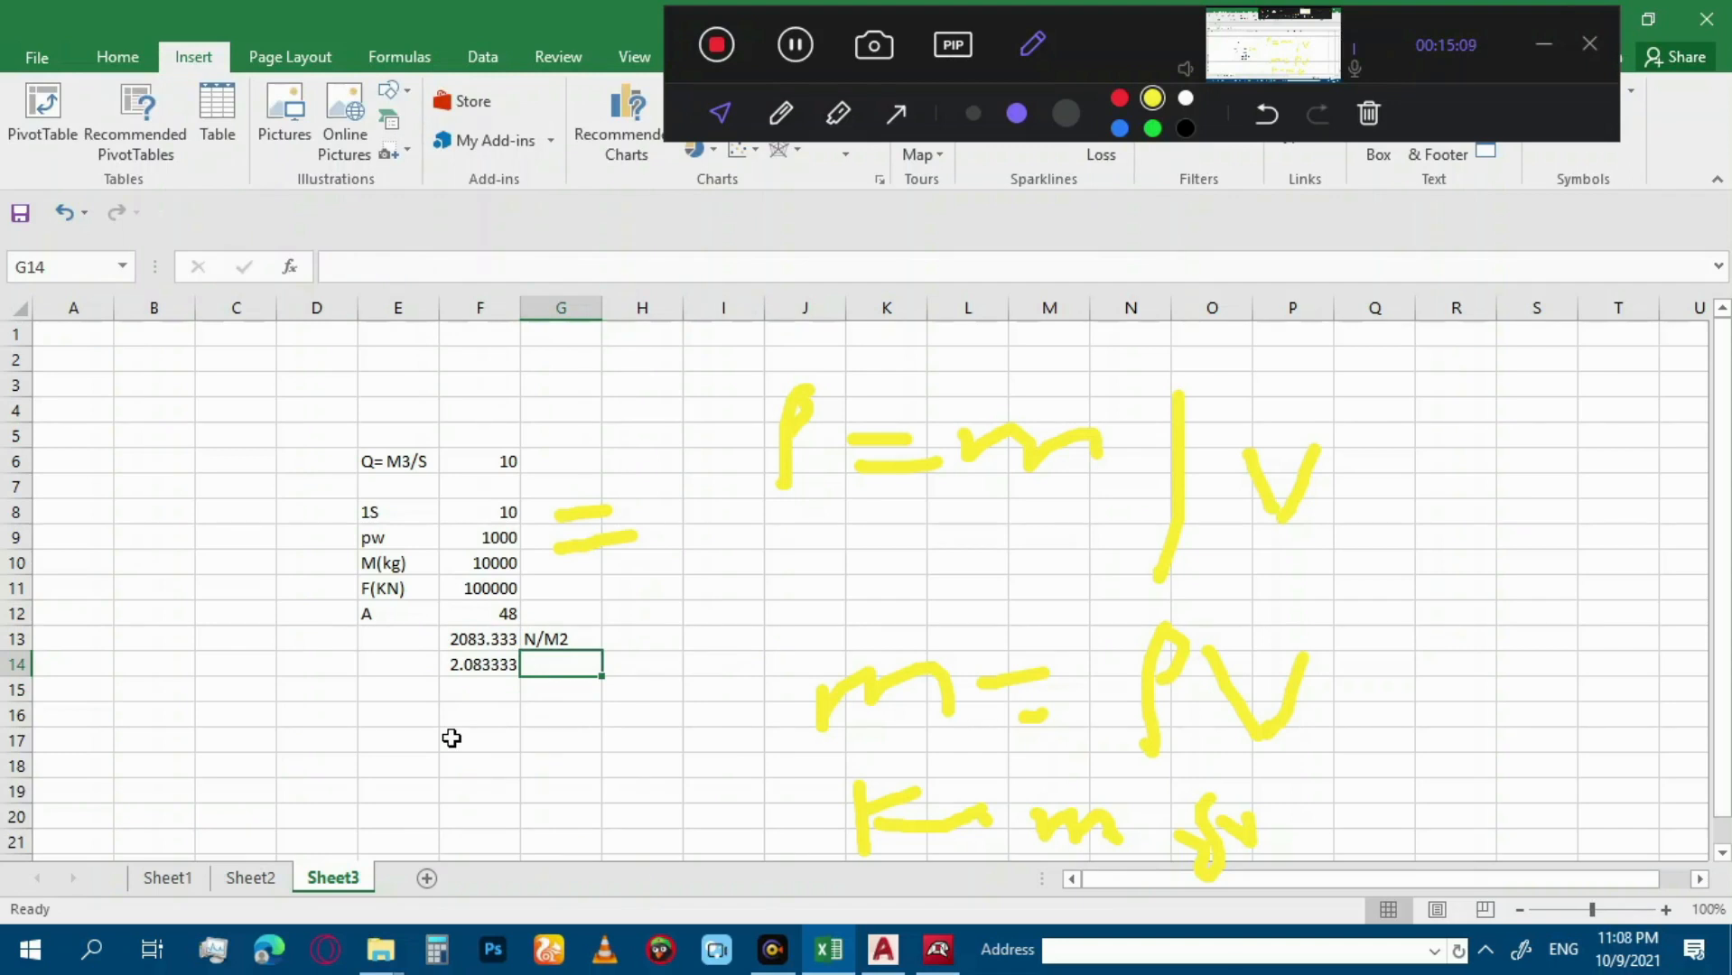
type("KN/M2")
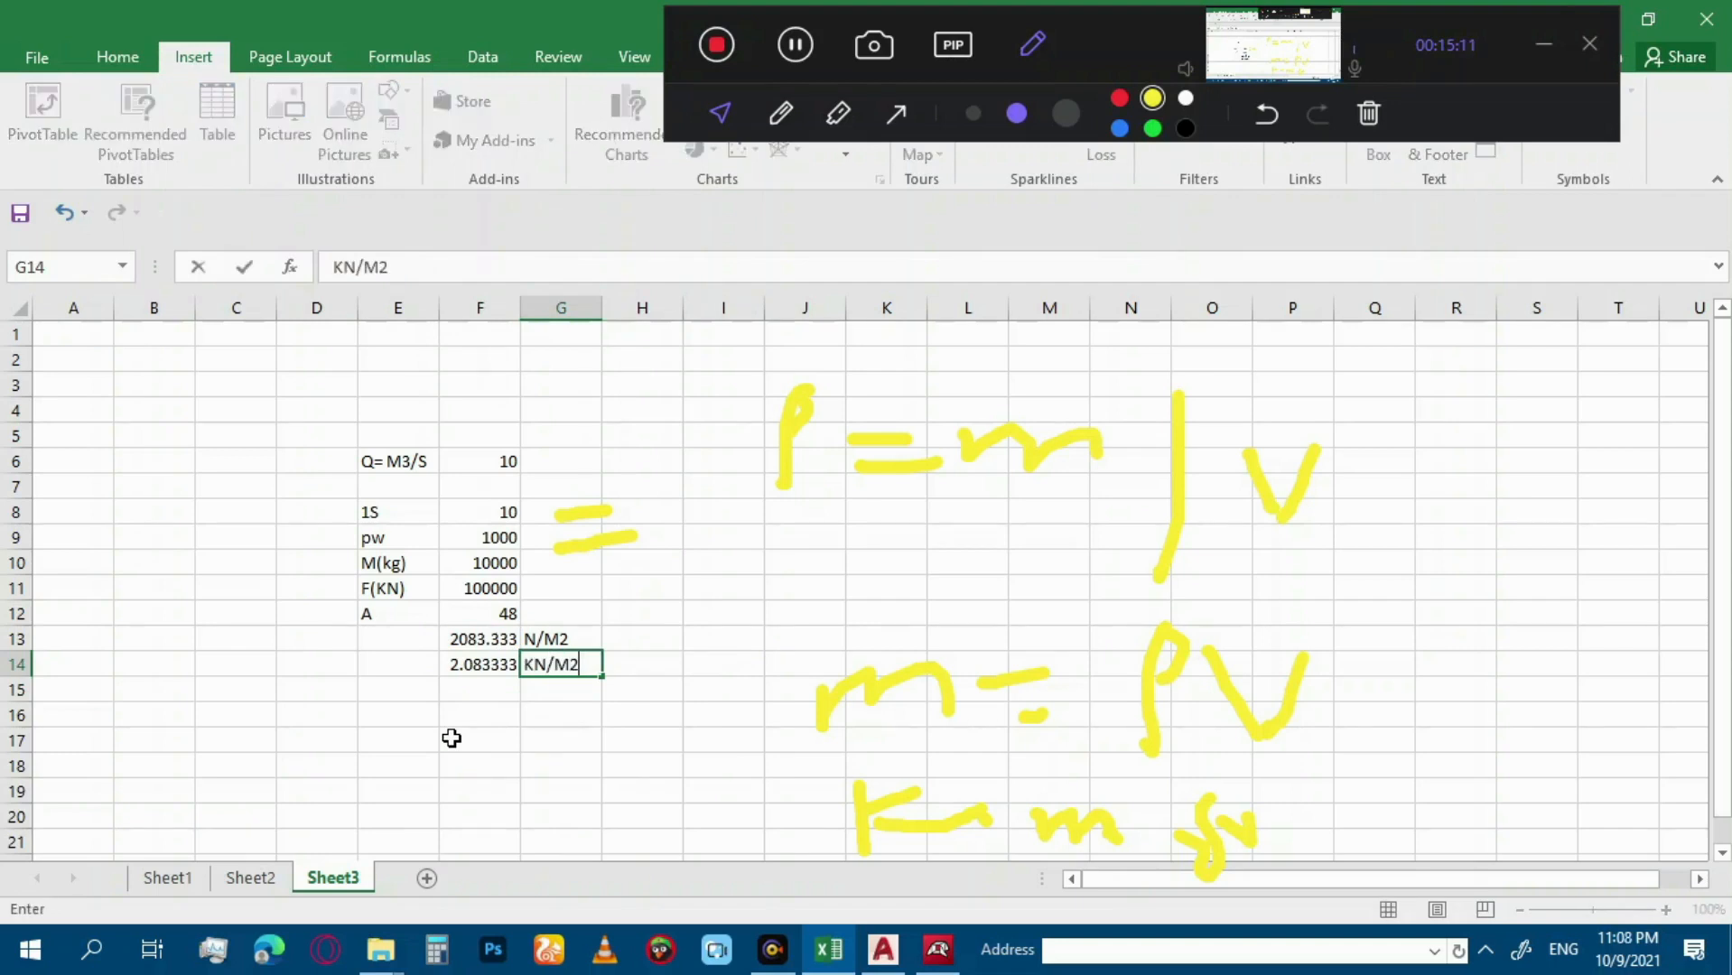
left_click(479, 711)
Copy the pressure from cell F14, switch to Box culverts and set the assistant's bottom slab surcharge load to 2.08 kN/m².
left_click(474, 668)
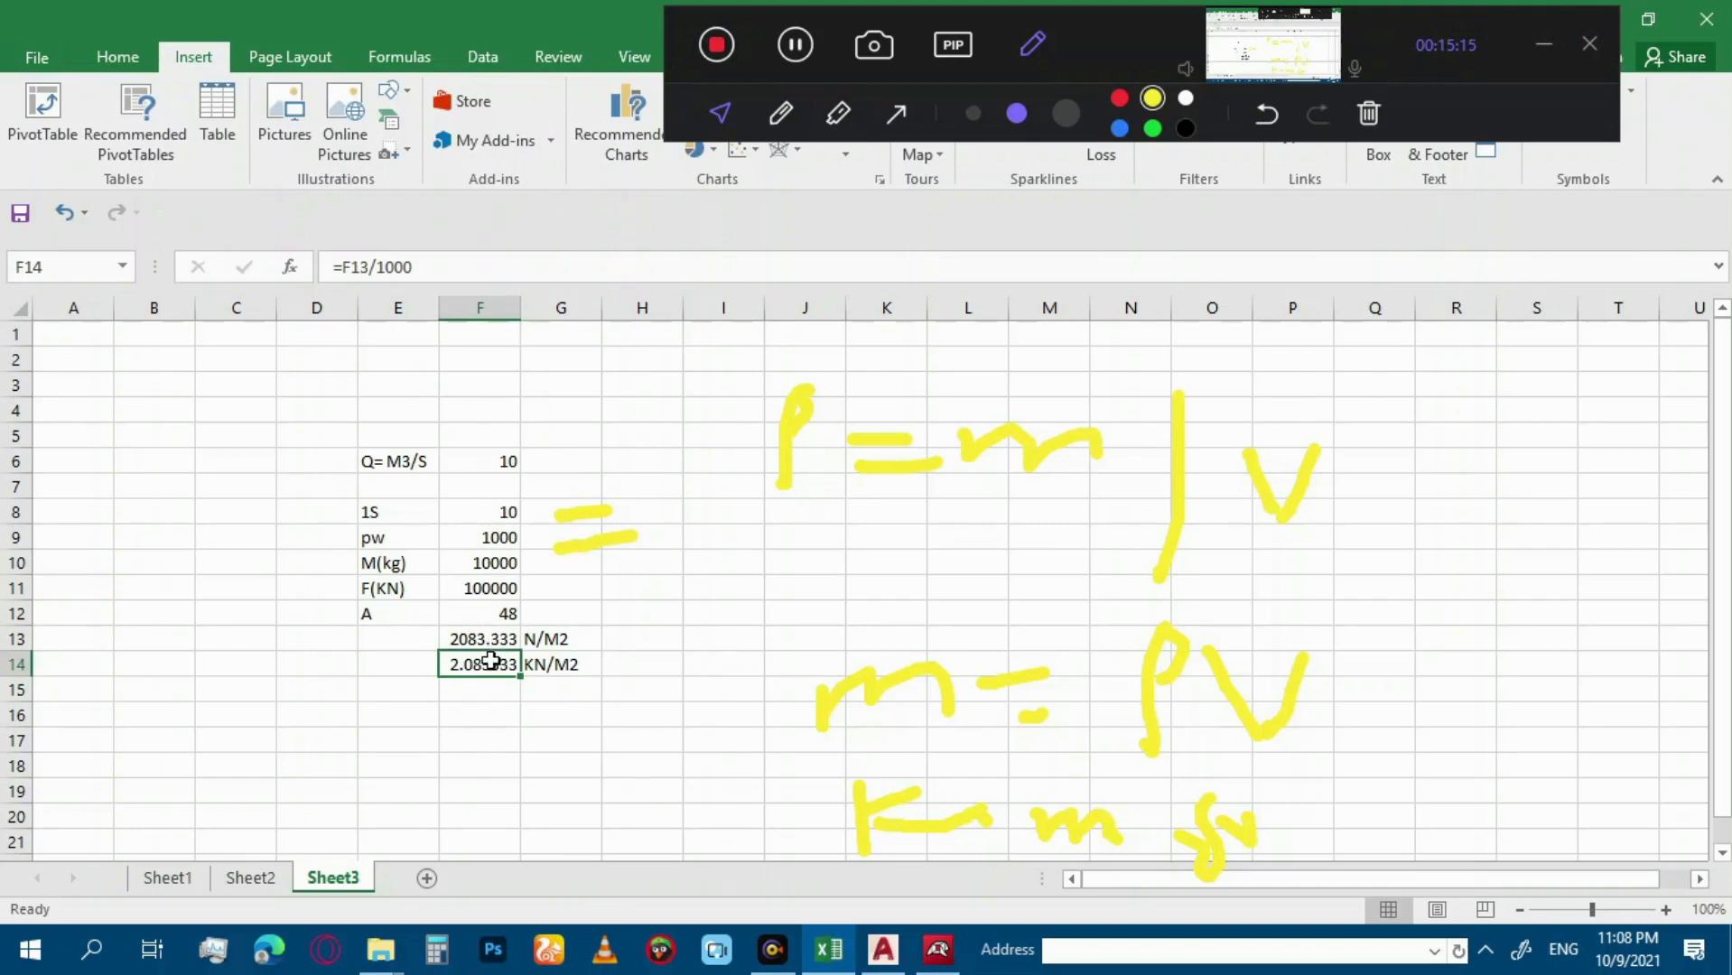
key("ctrl+c")
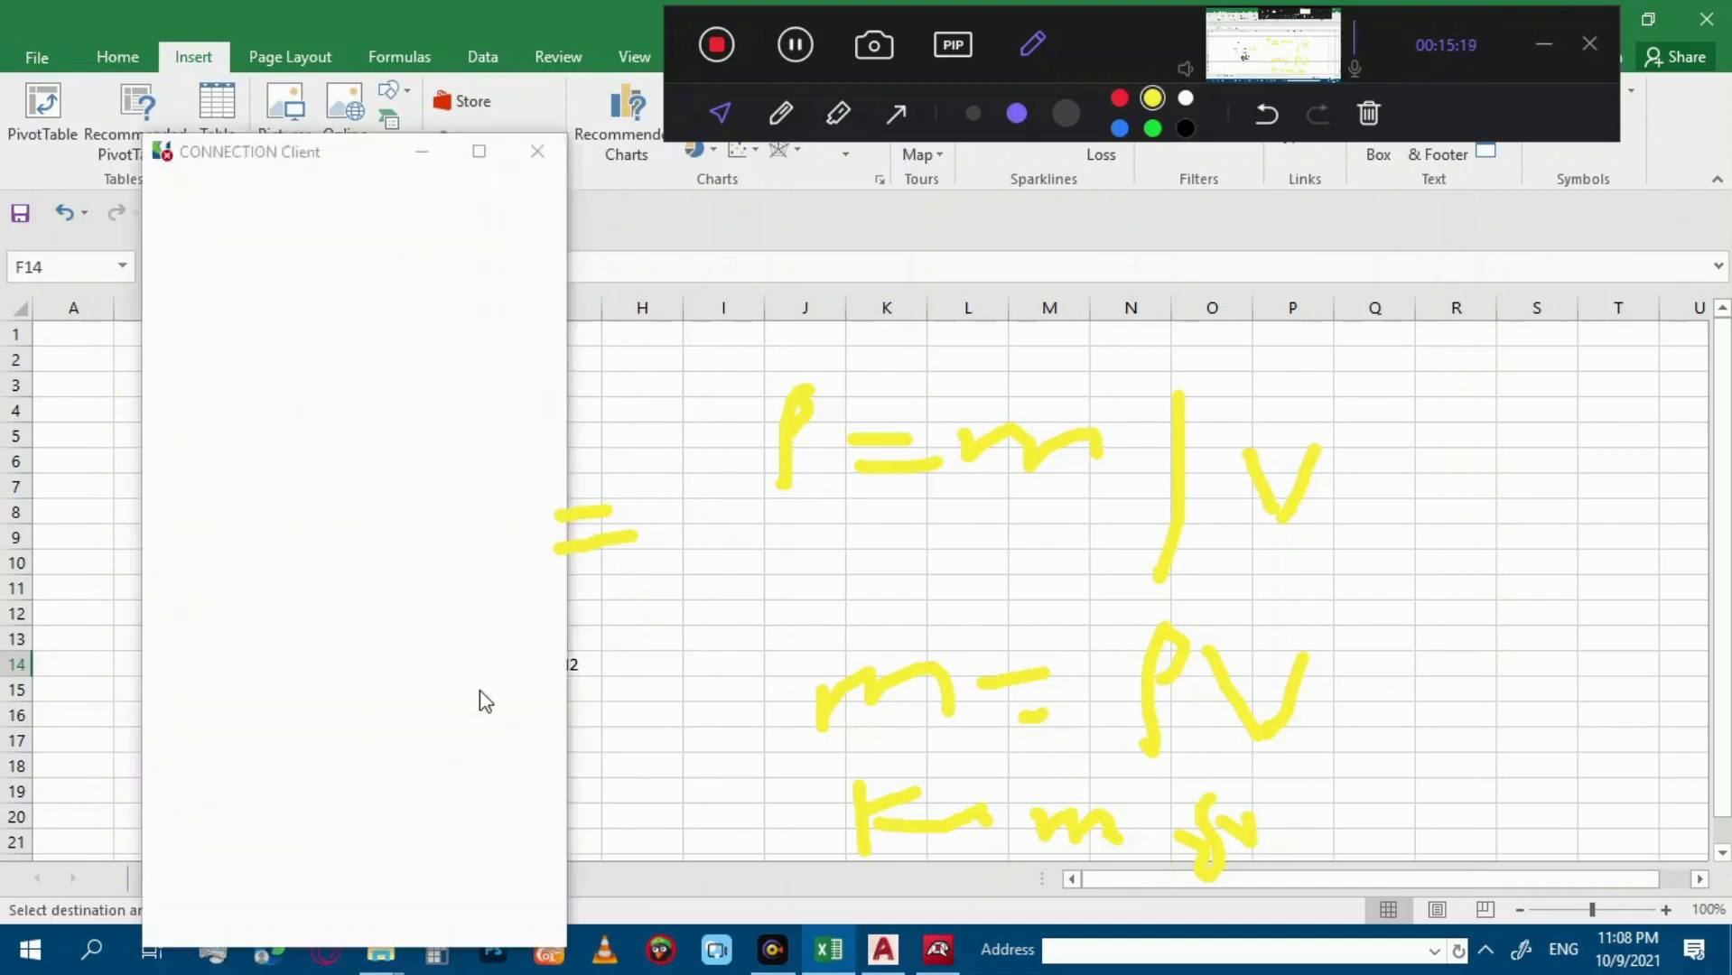
left_click(539, 156)
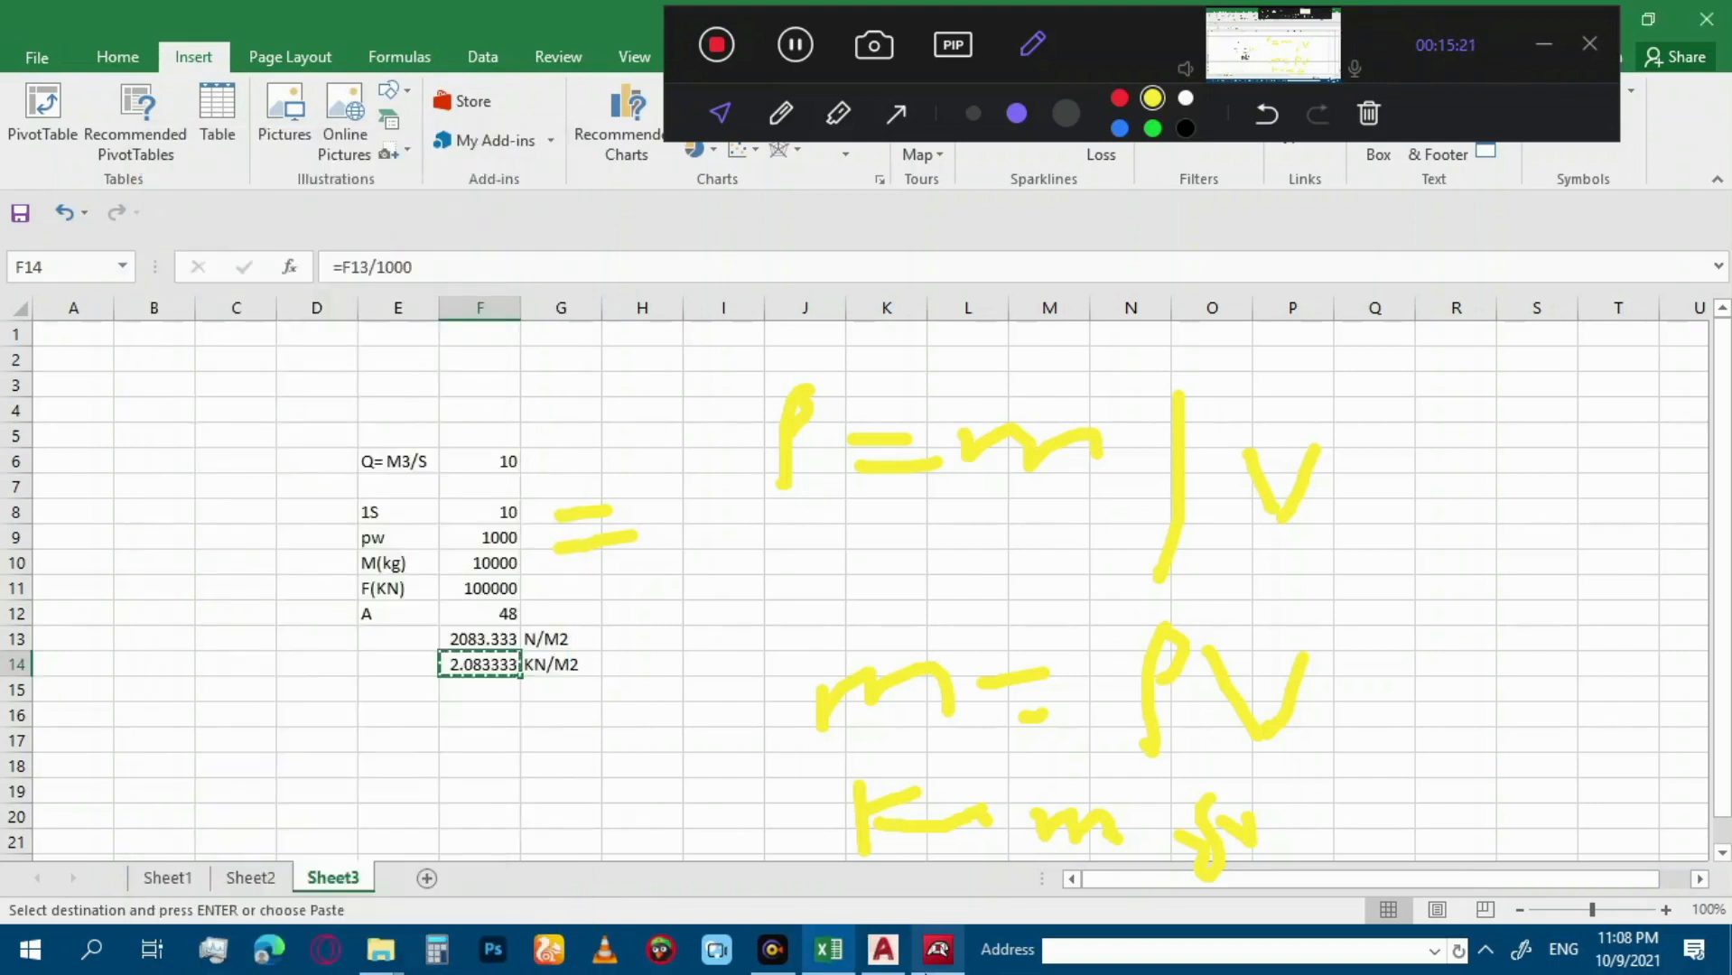
left_click(938, 949)
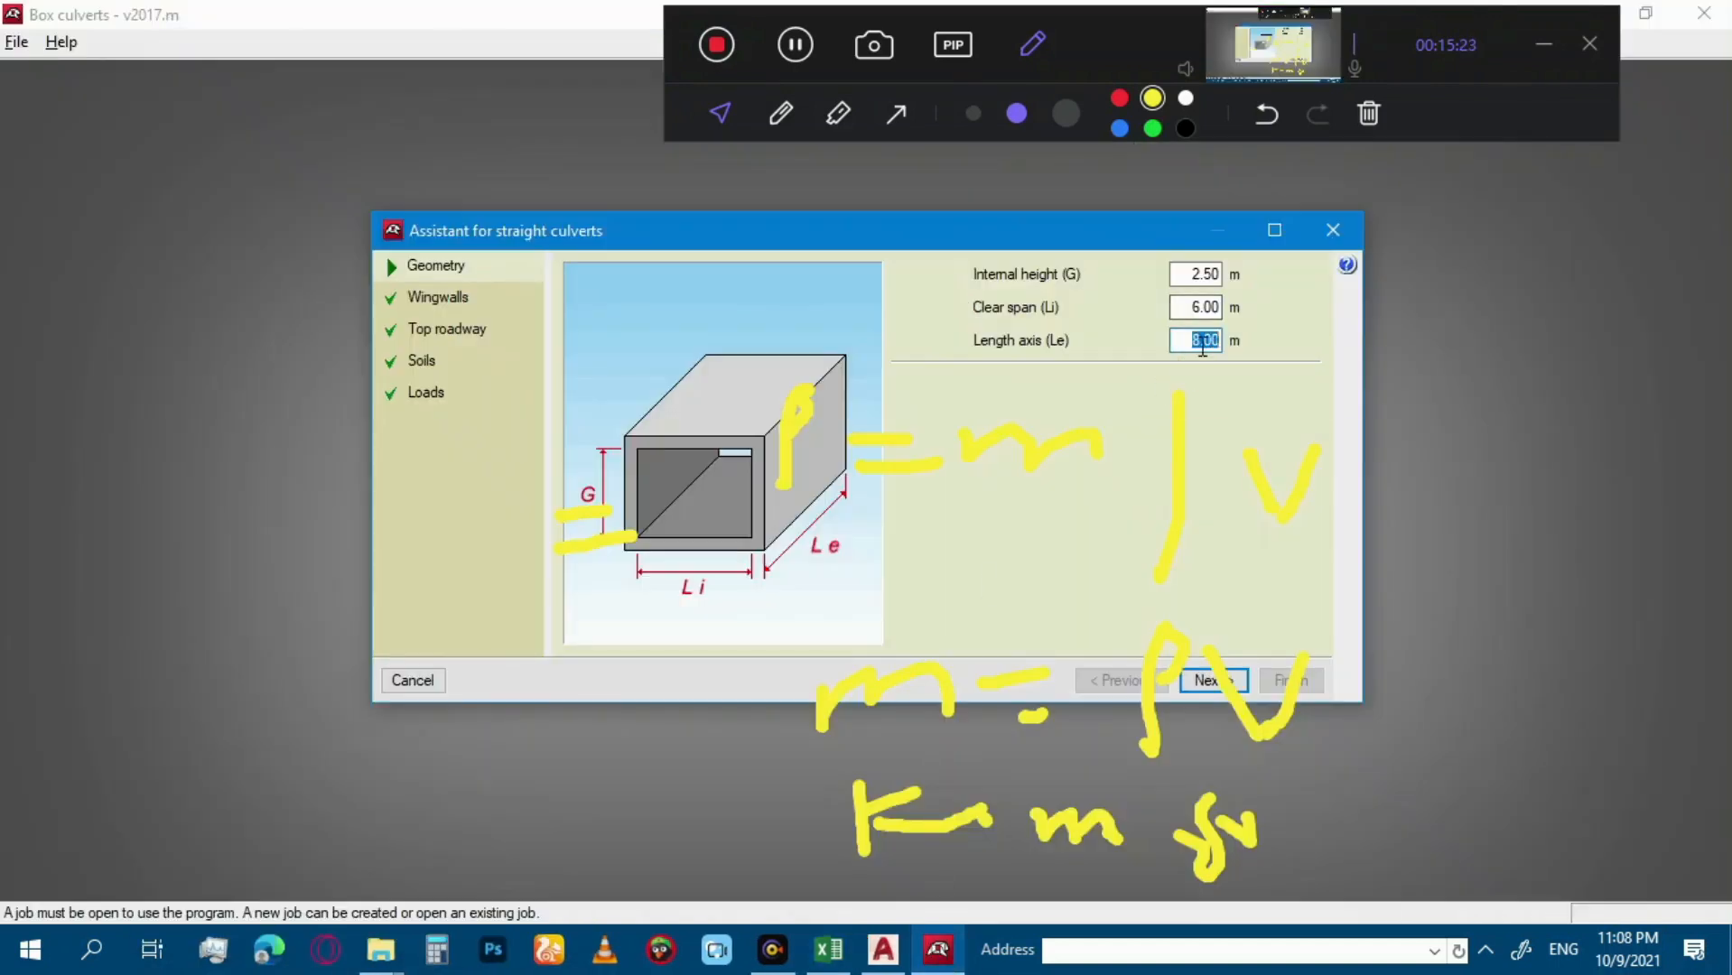
left_click(434, 392)
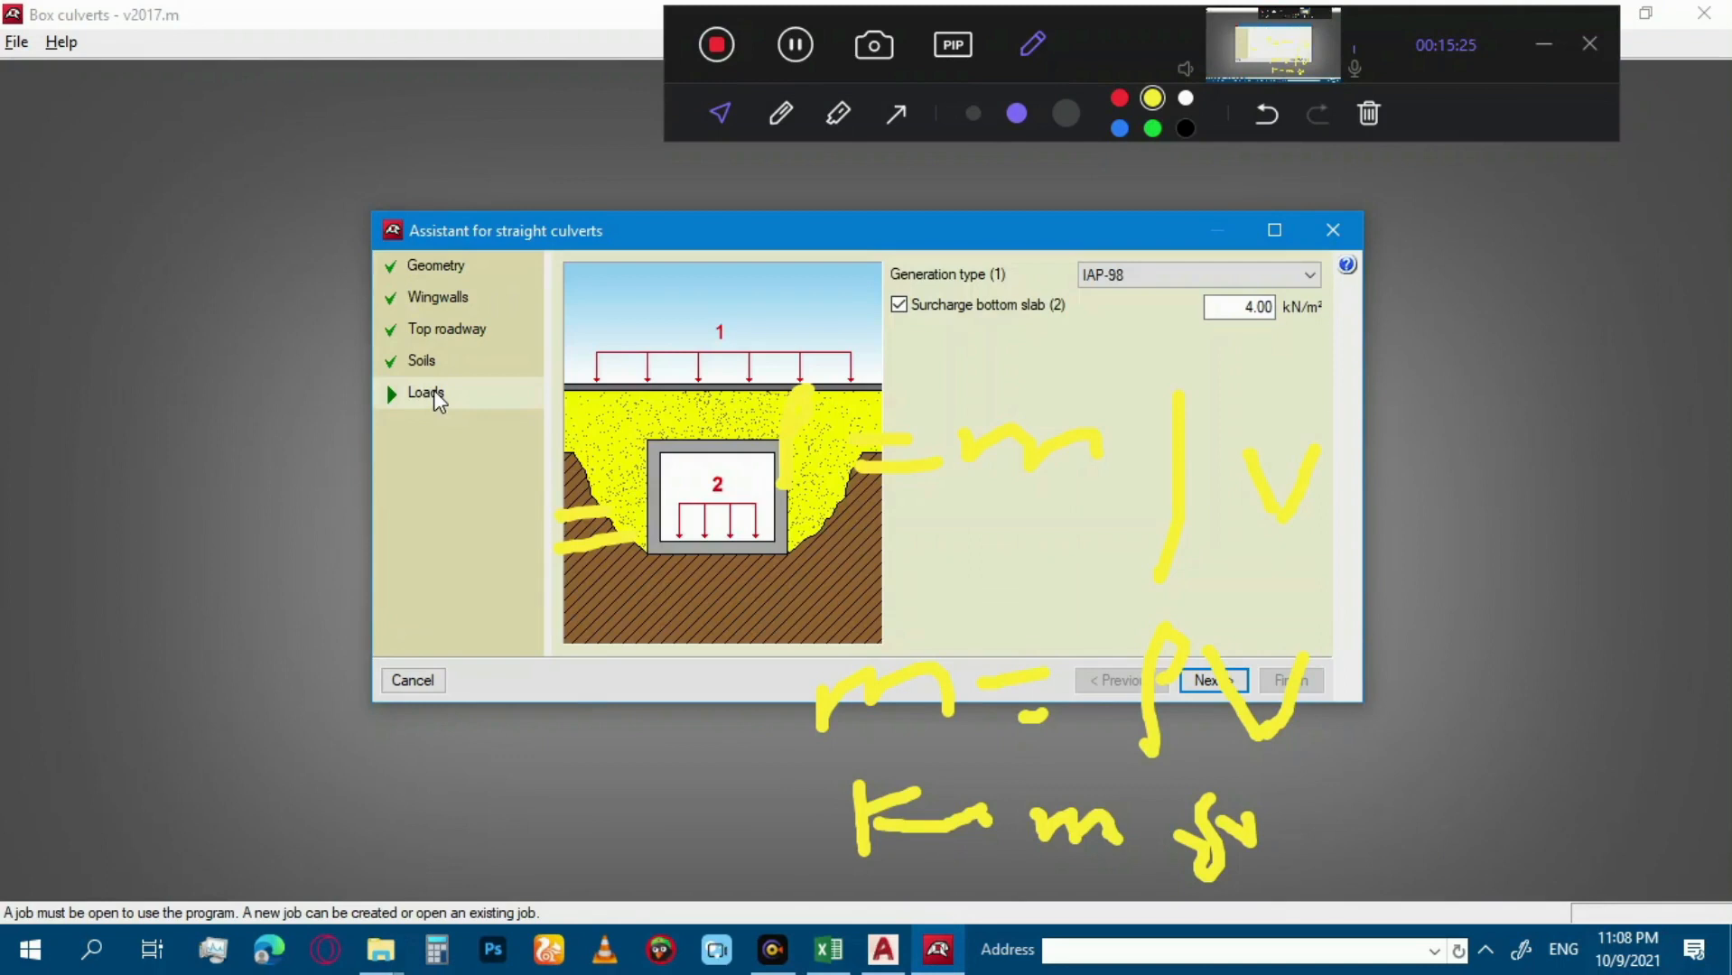
left_click_drag(1243, 308, 1301, 313)
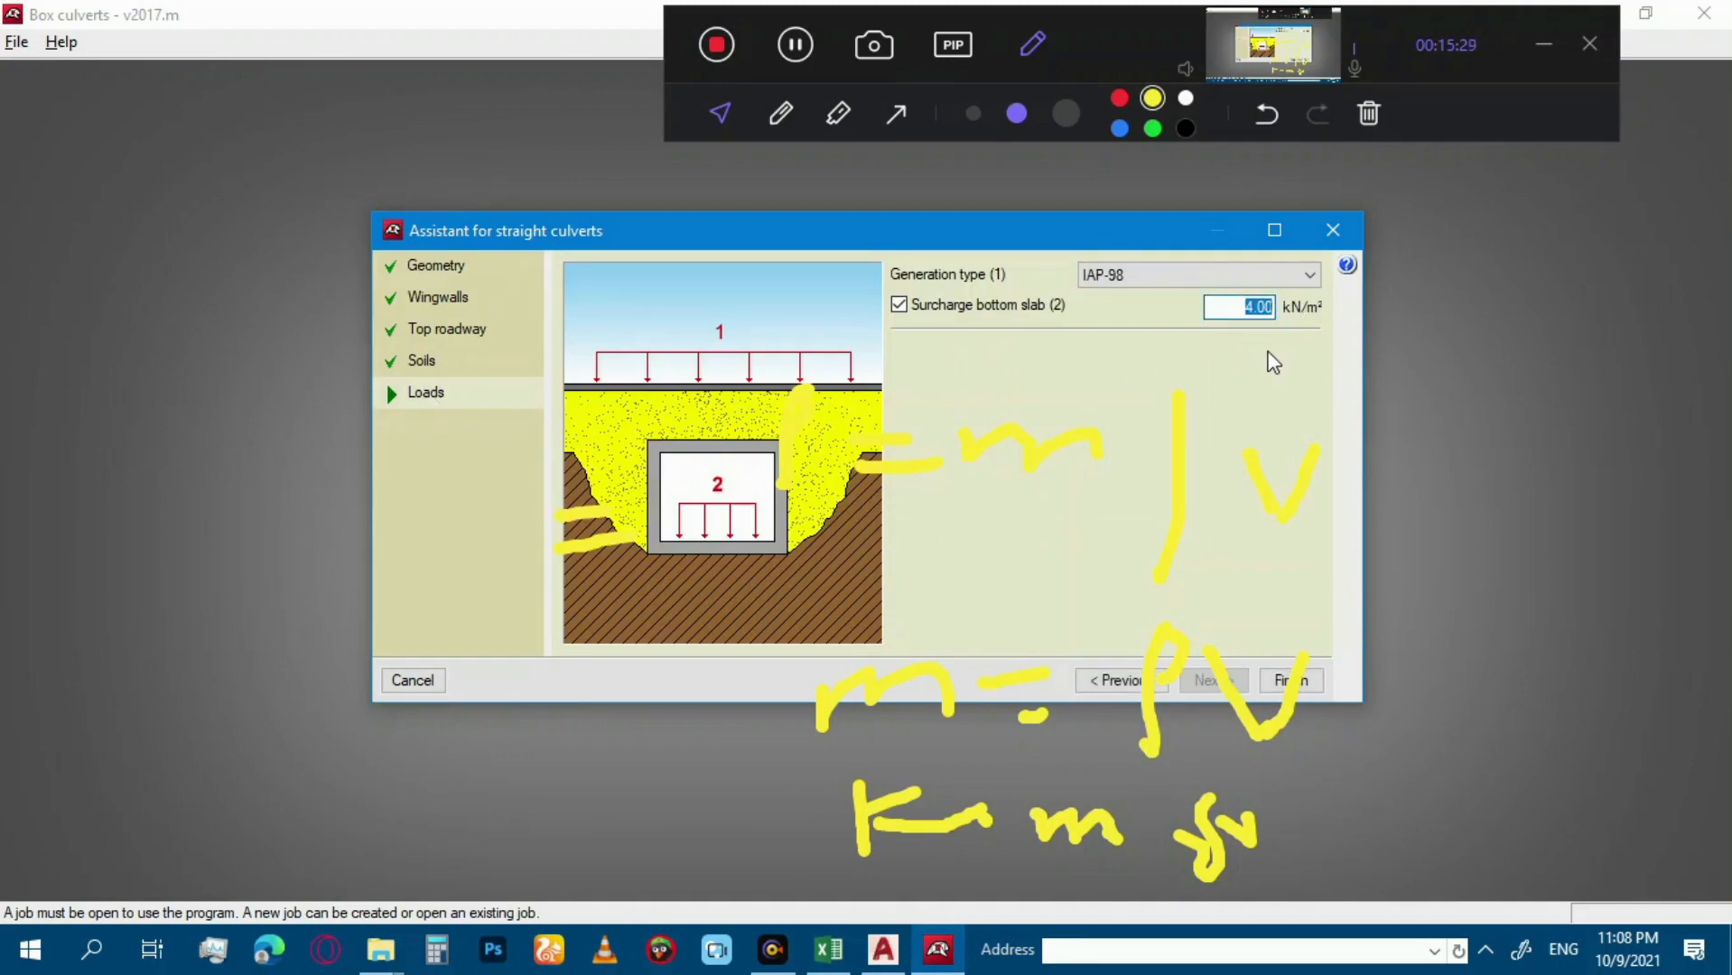
key("ctrl+v")
left_click(1369, 115)
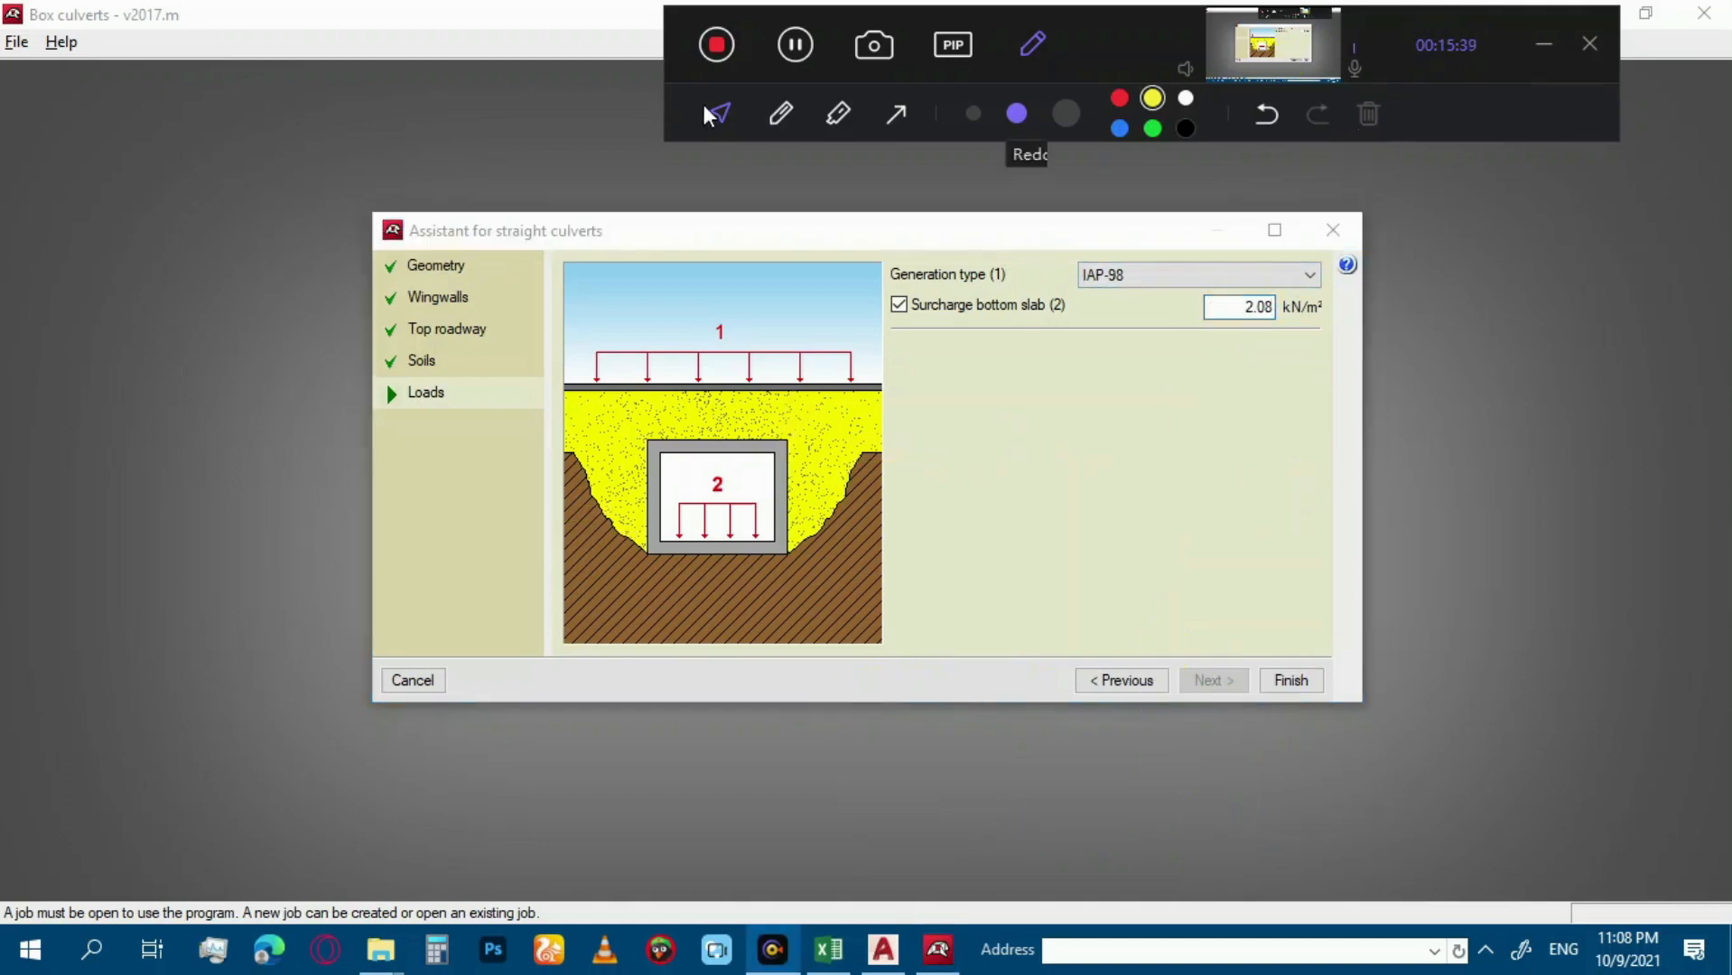
left_click(1538, 47)
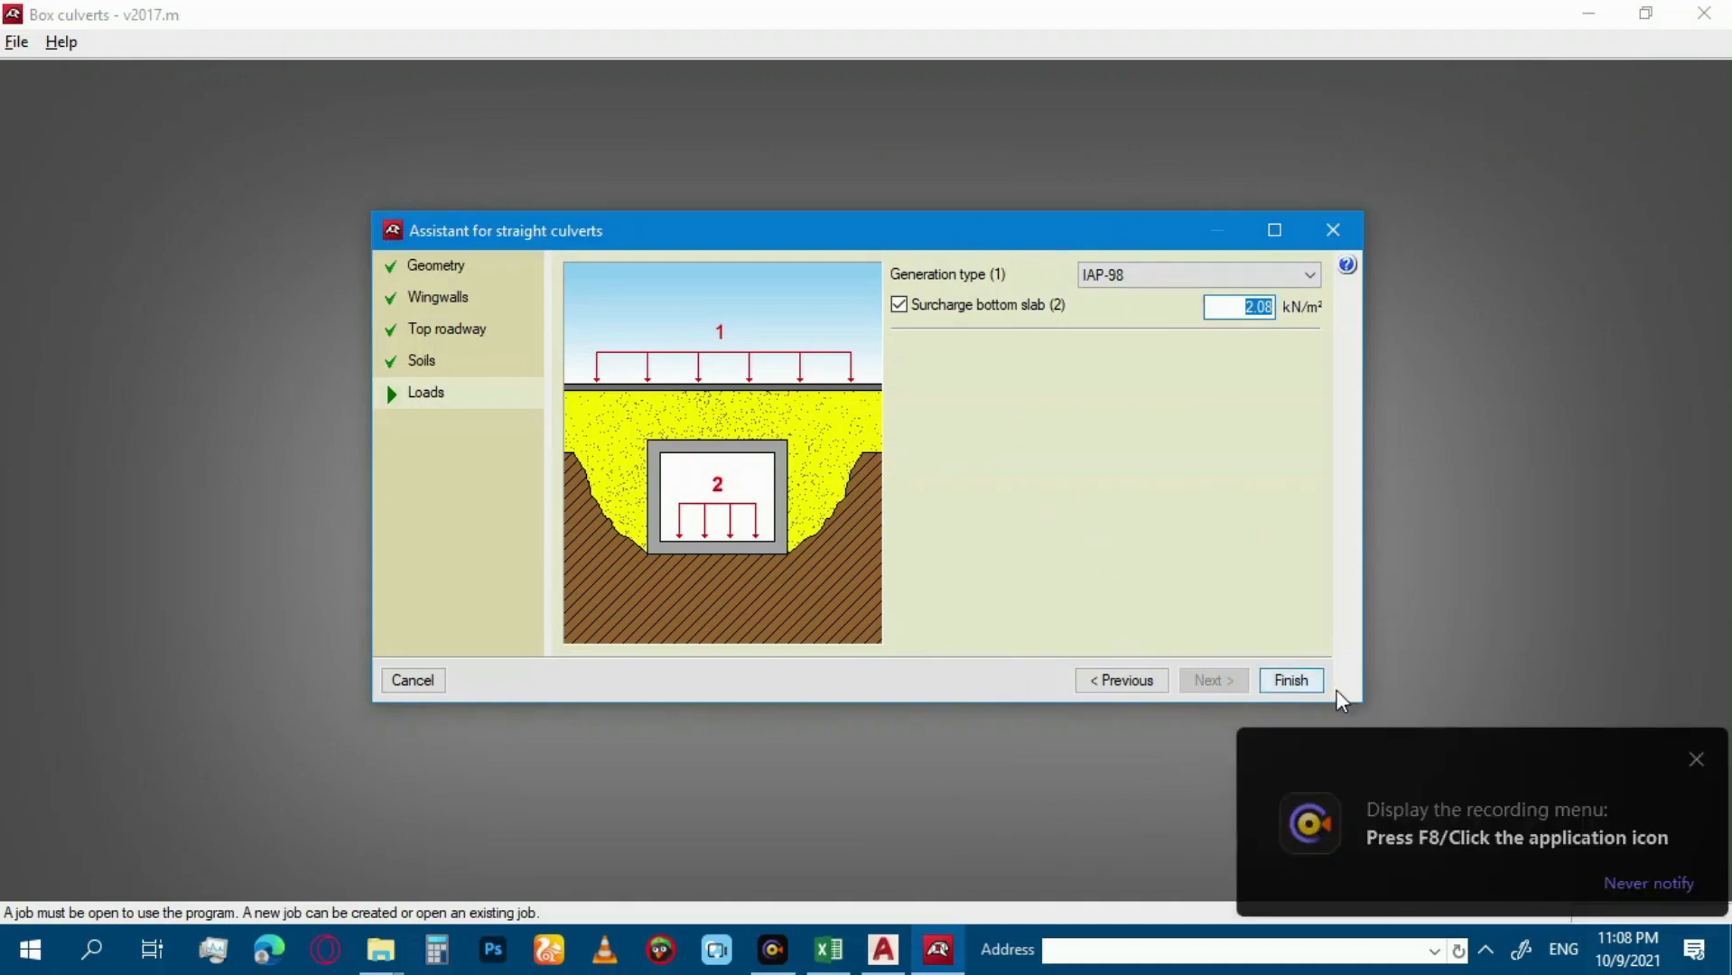
left_click(1695, 761)
Finish the straight culvert assistant, review the introduced data report and accept it to generate the culvert.
left_click(1303, 682)
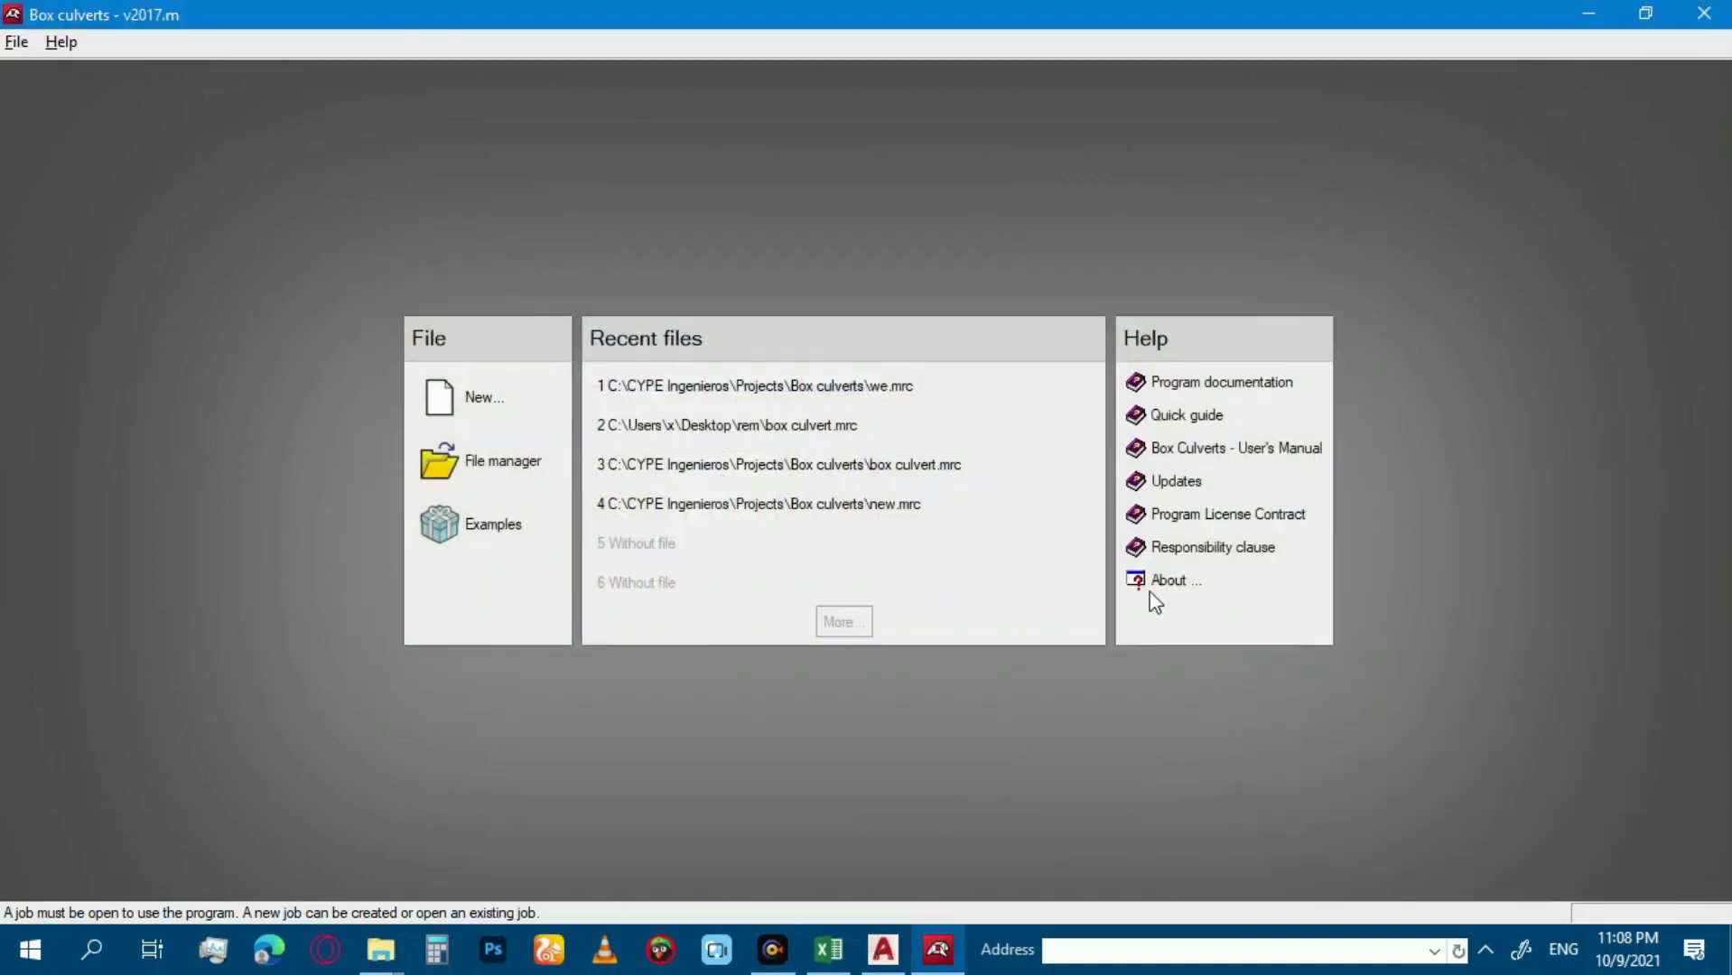
left_click(733, 424)
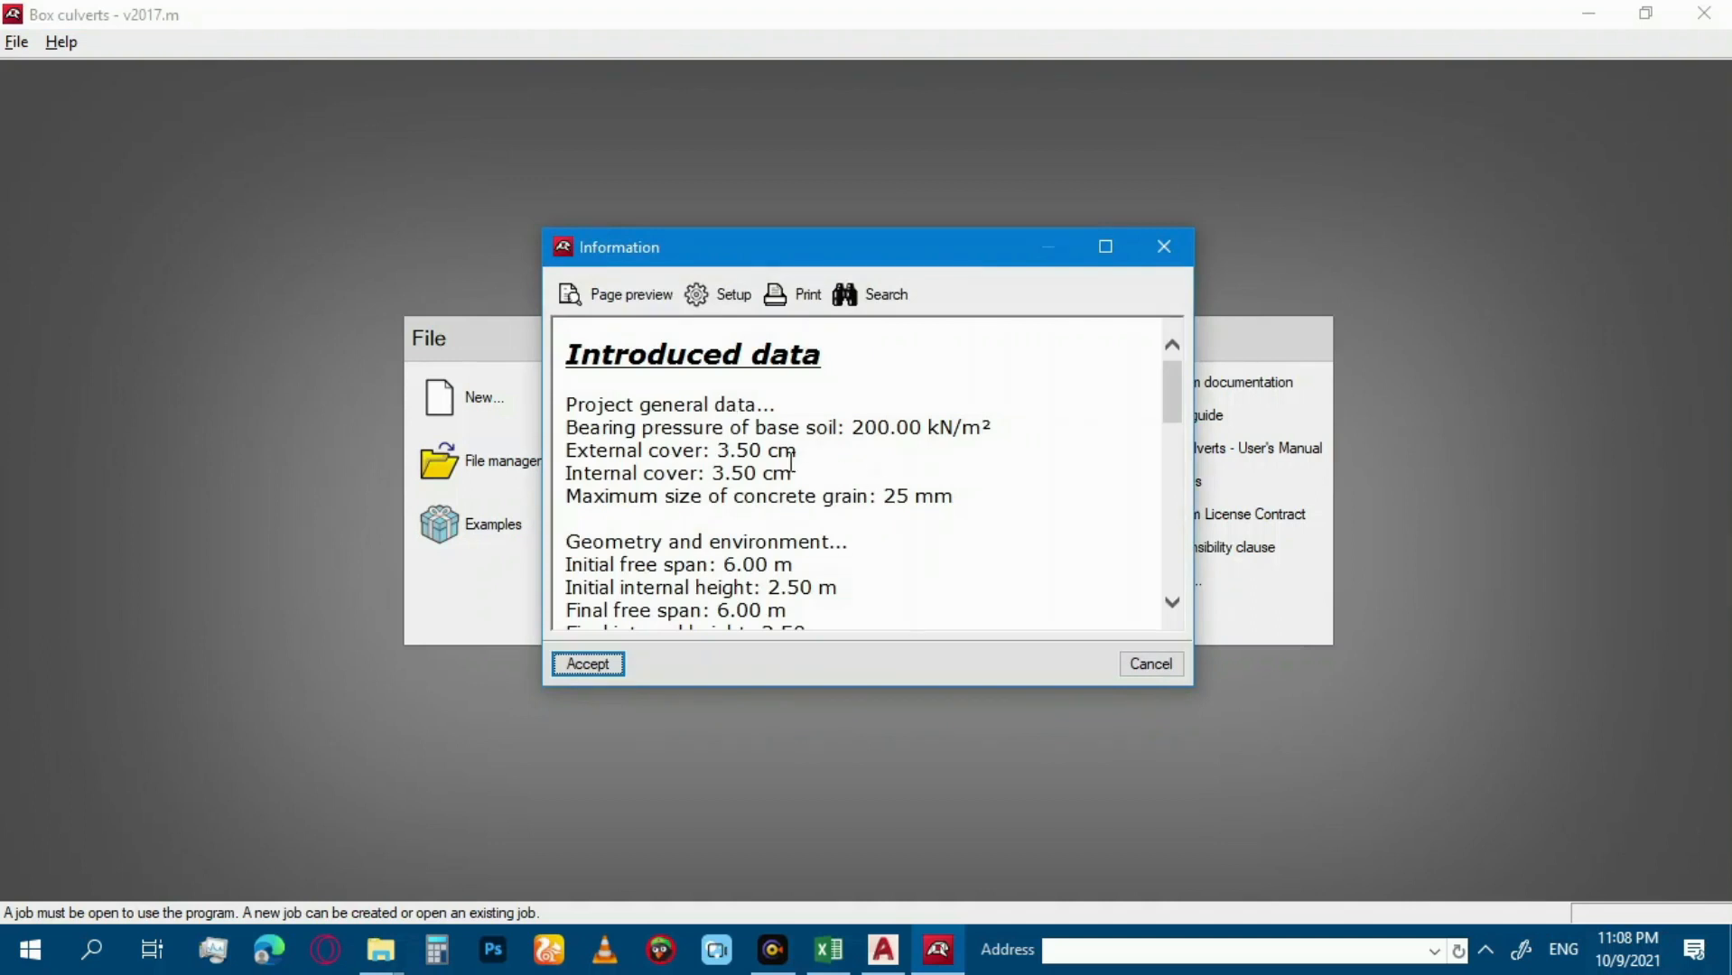
scroll(670, 455, "down", 5)
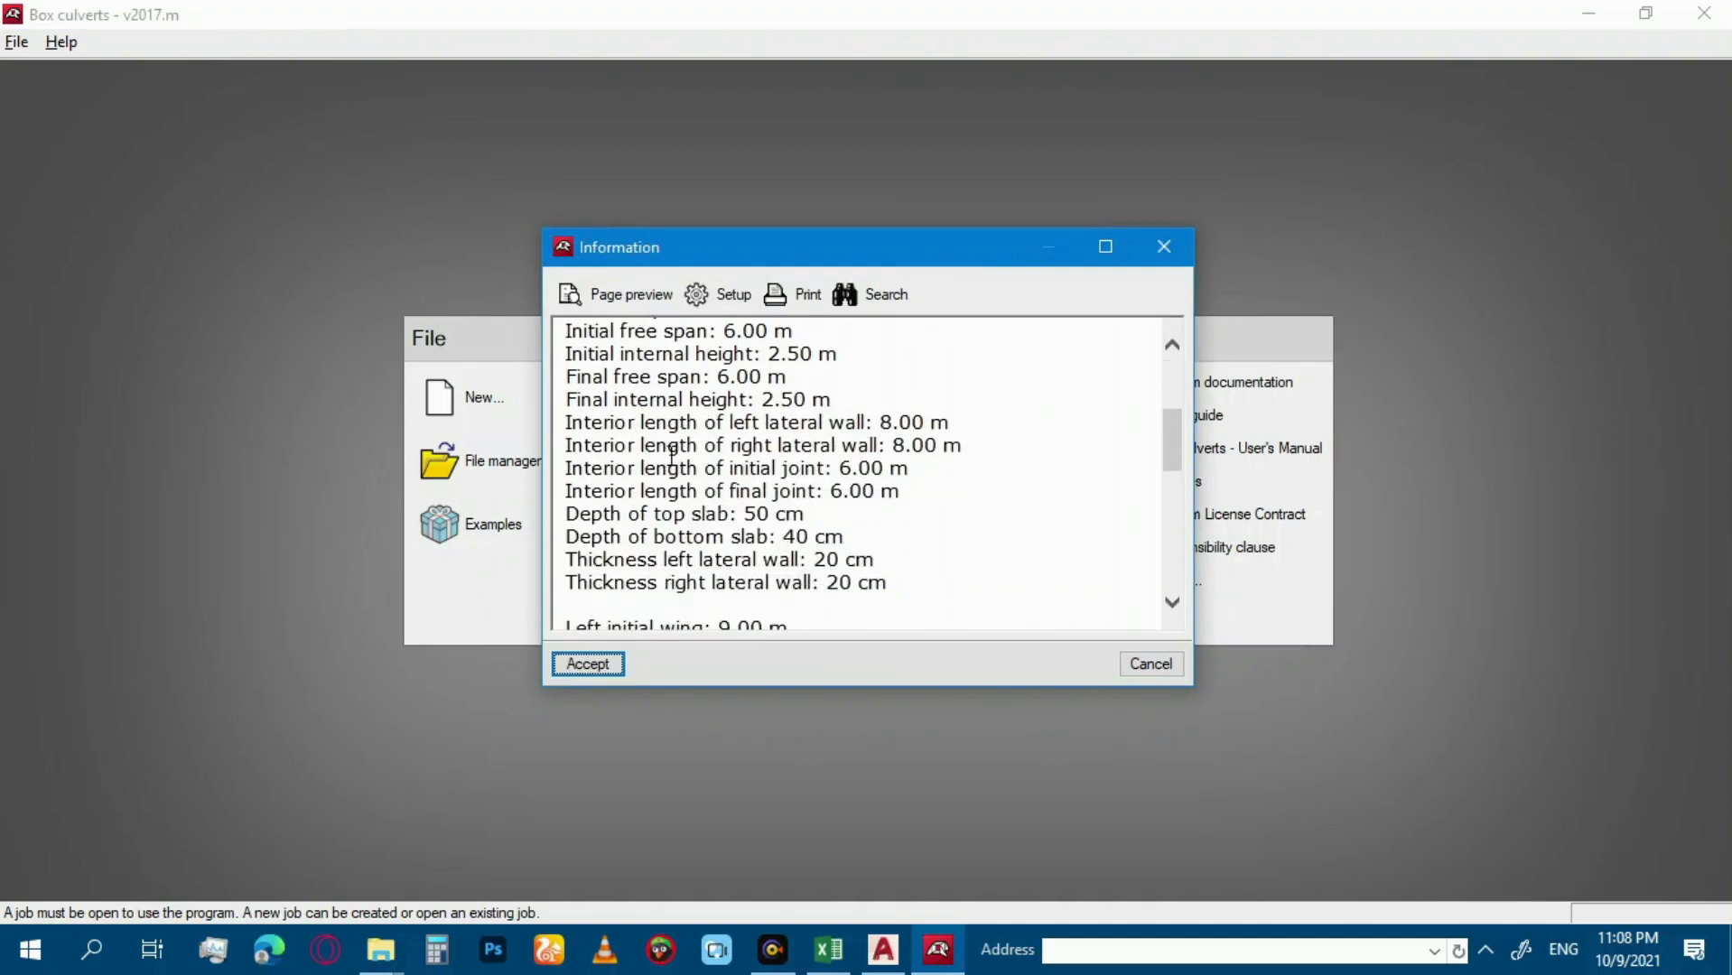
scroll(671, 461, "down", 6)
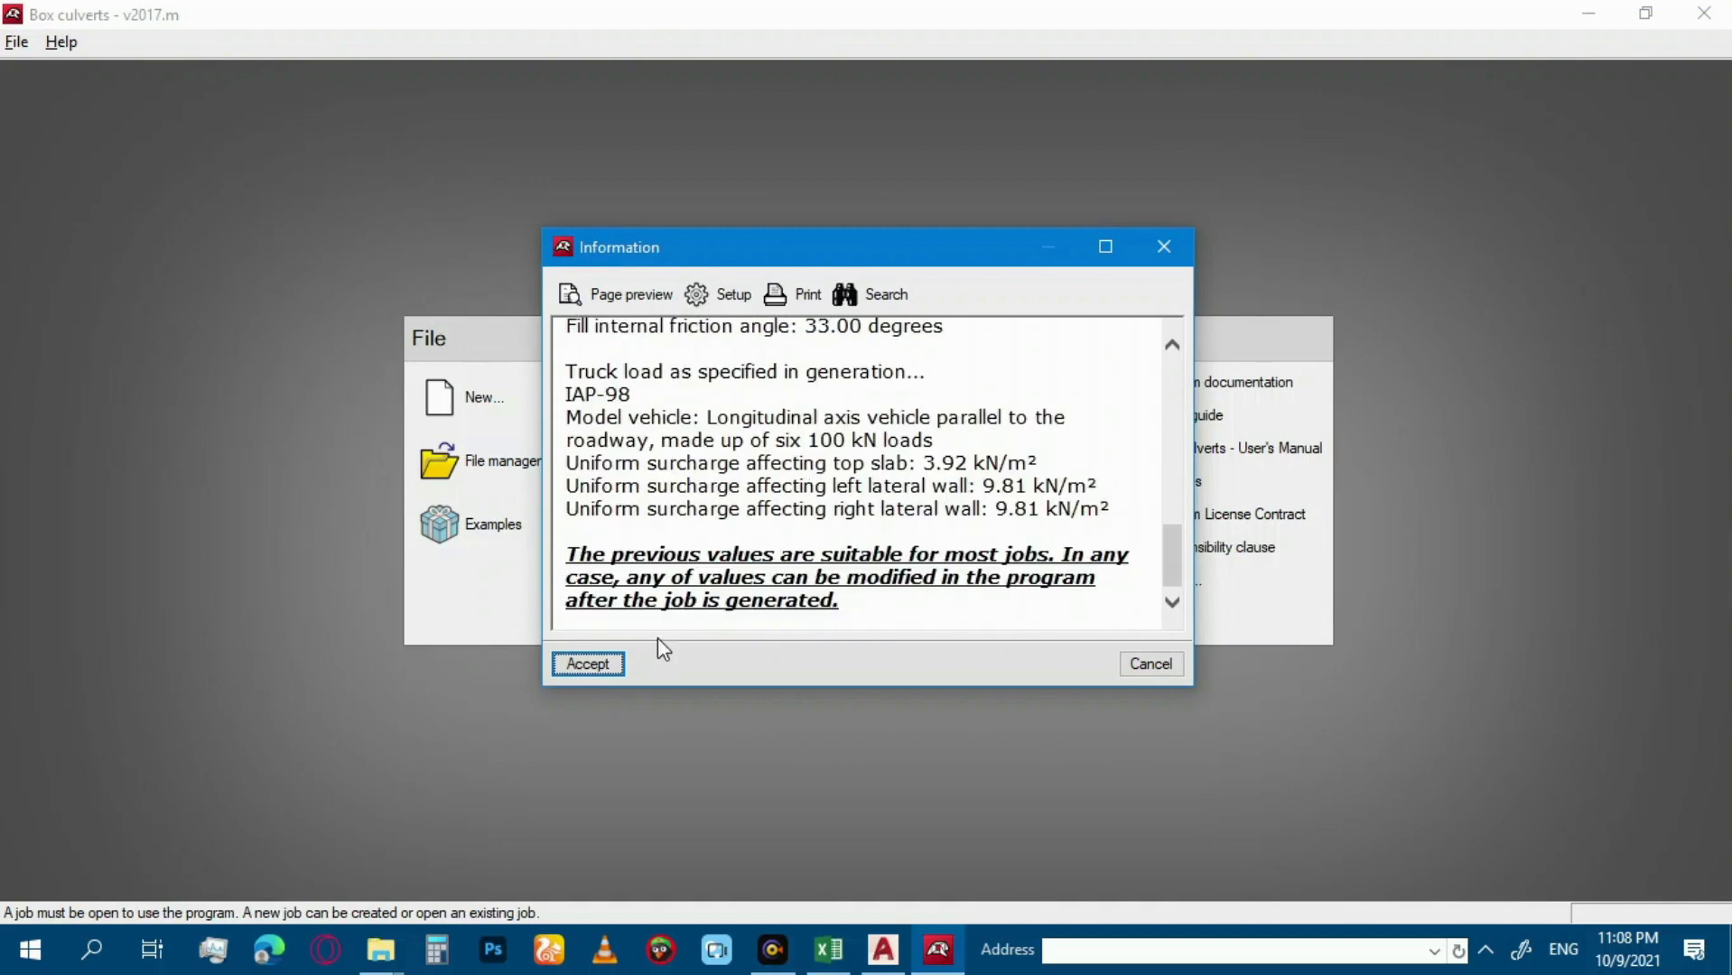
left_click(597, 665)
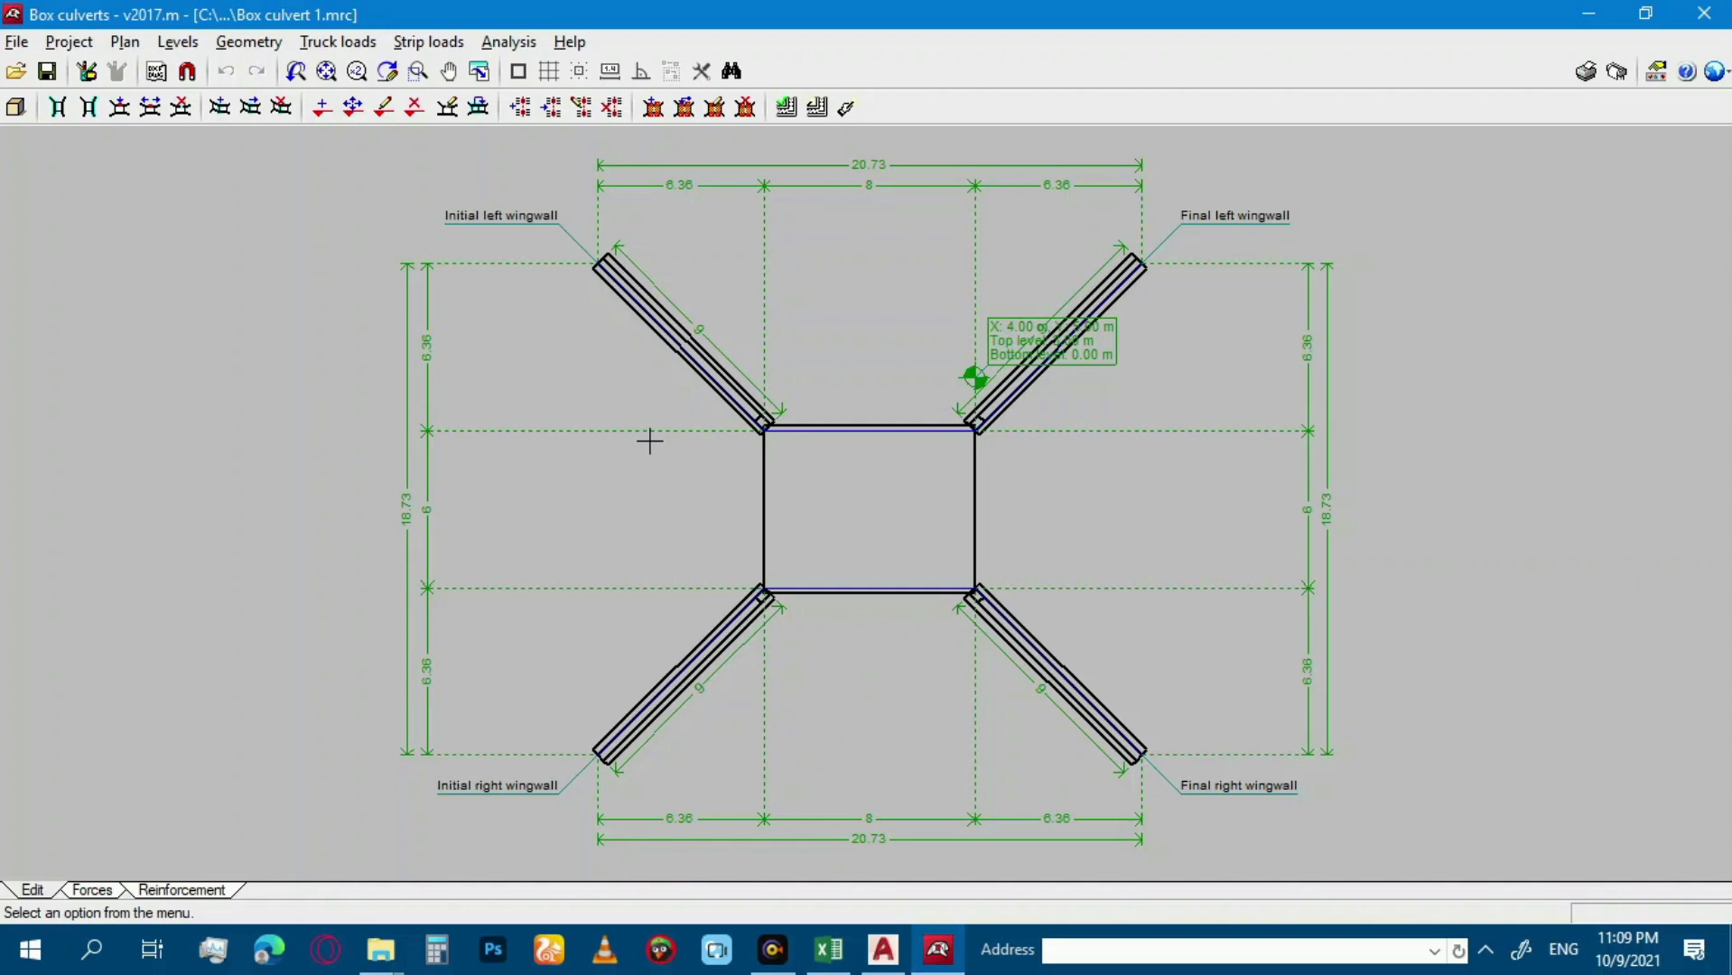
left_click(772, 949)
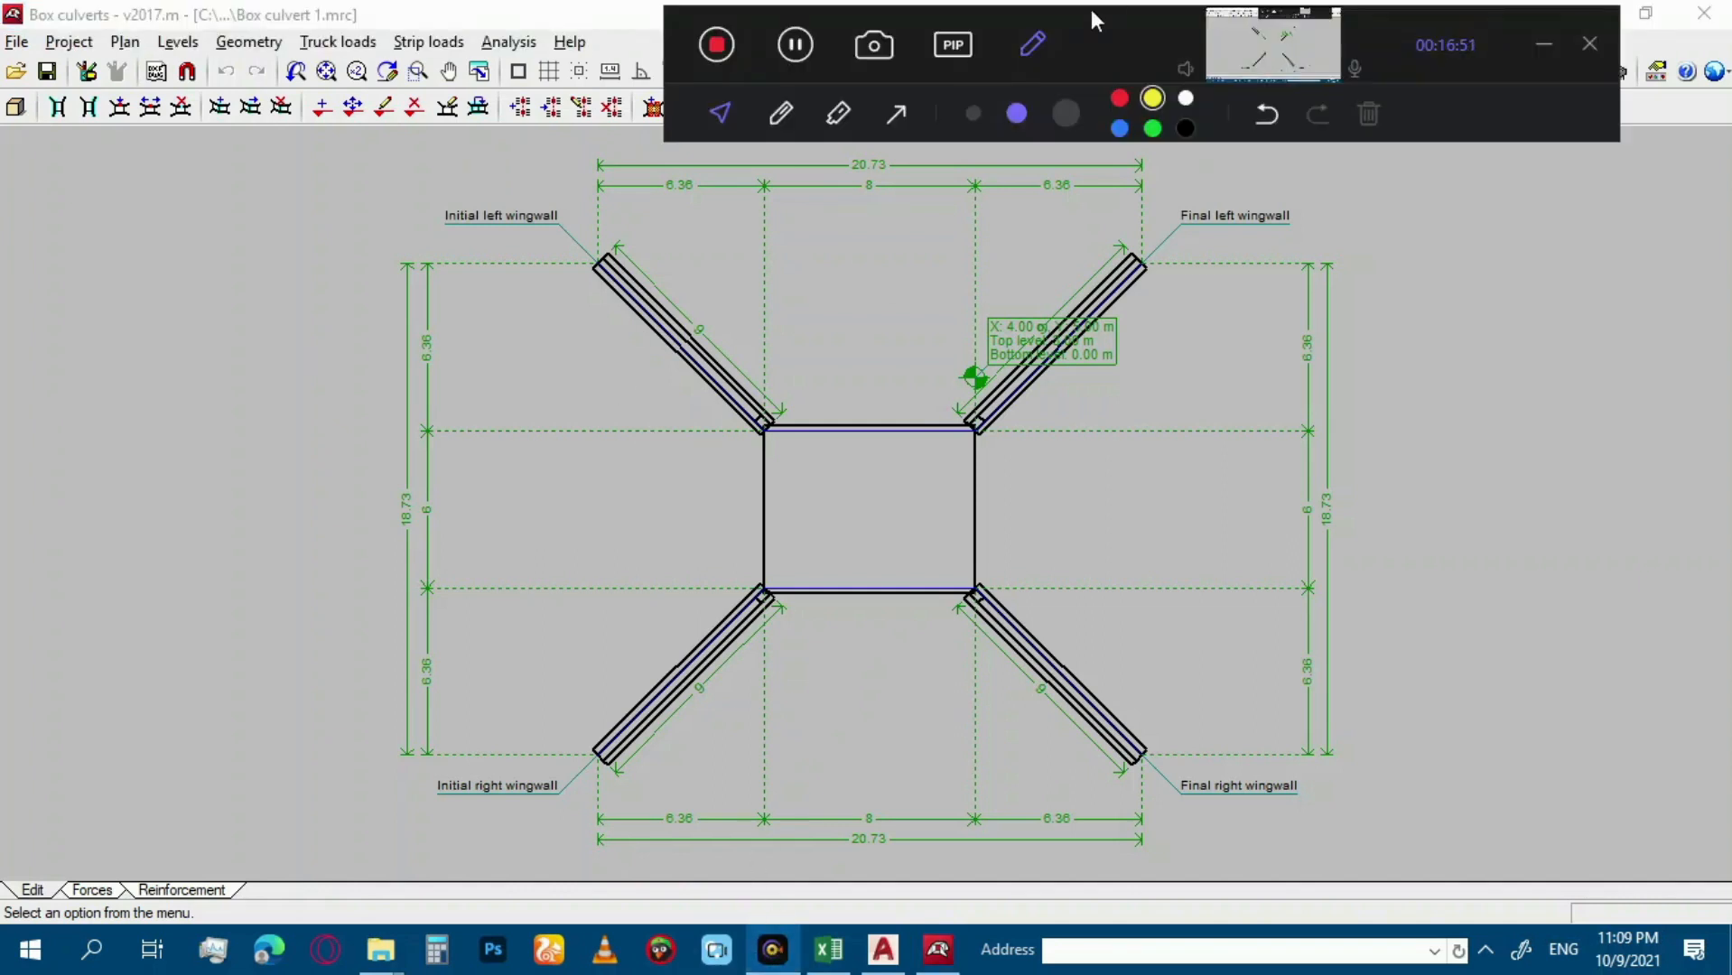